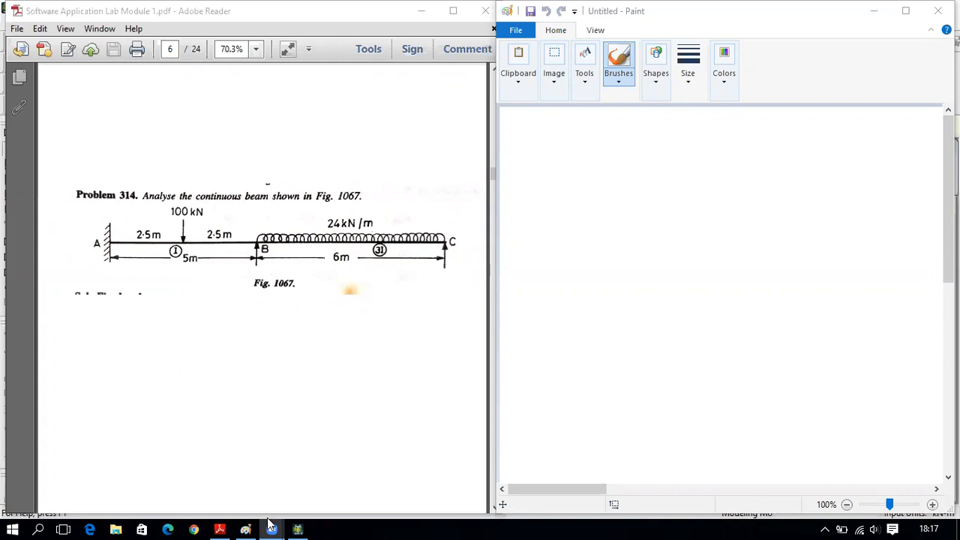
Switch to STAAD.Pro, close its running session, and relaunch STAAD.Pro V8i SS6 from the desktop with Paint minimized
click(219, 528)
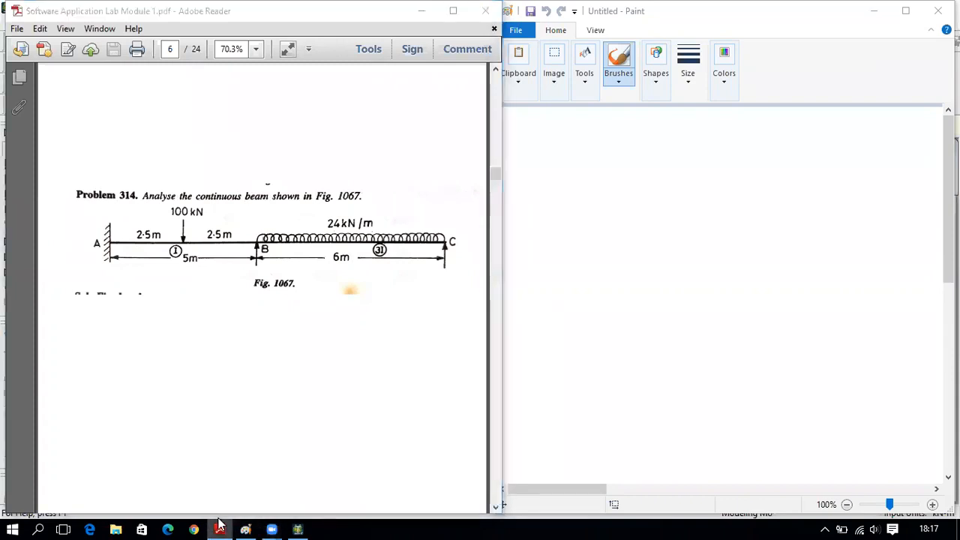
click(297, 529)
click(297, 529)
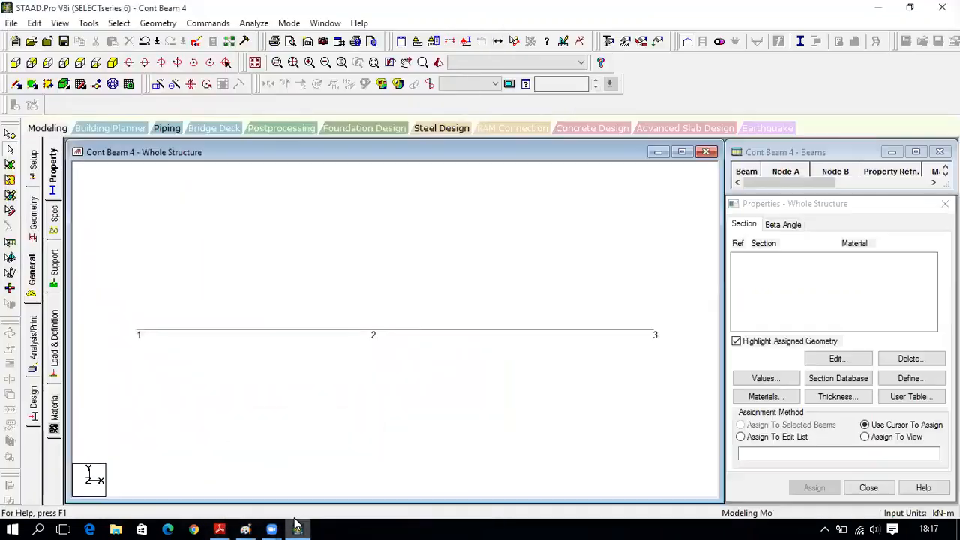
click(942, 7)
click(523, 302)
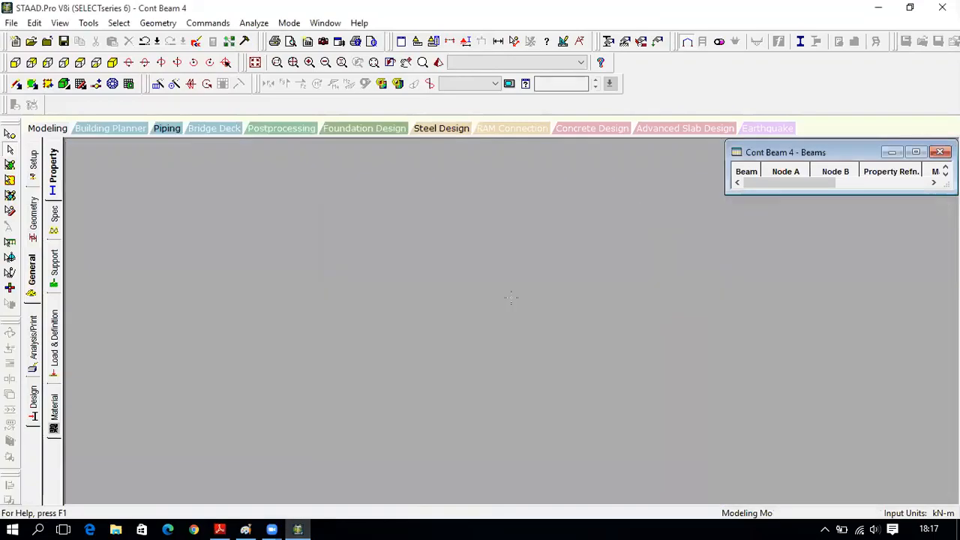
double_click(91, 145)
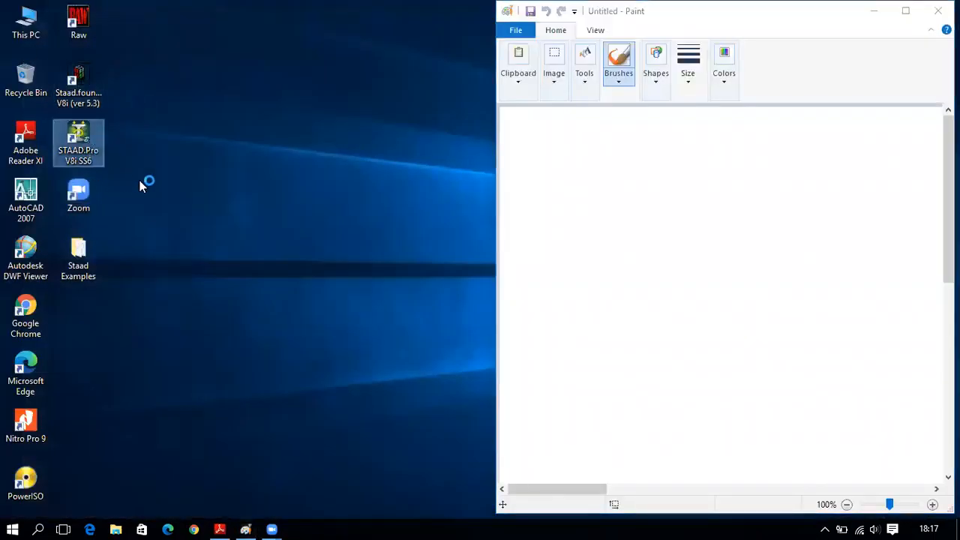
click(874, 11)
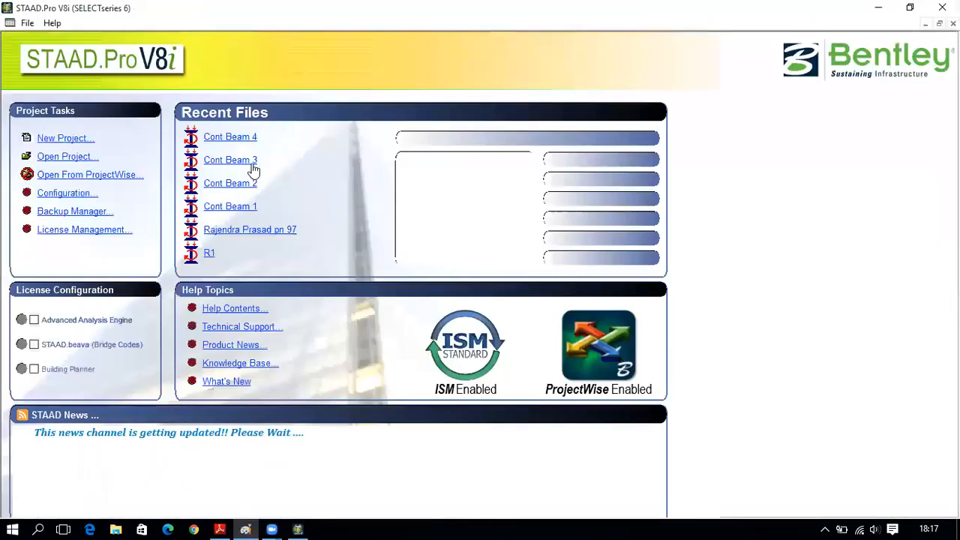
Create a new Plane project named Cont Beam 4 in meter and kilonewton units, starting with Add Beam
click(79, 138)
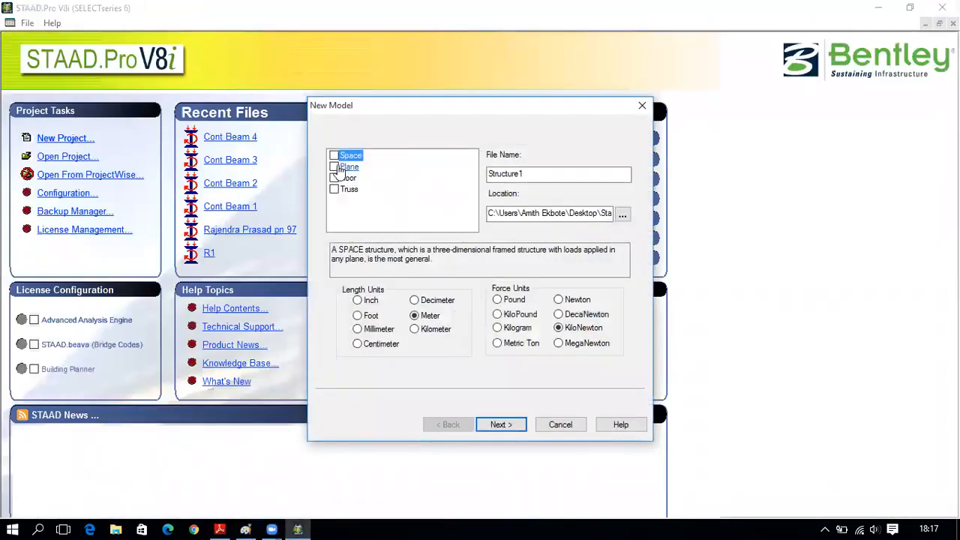
click(347, 167)
key(Tab)
text(Cont Bea)
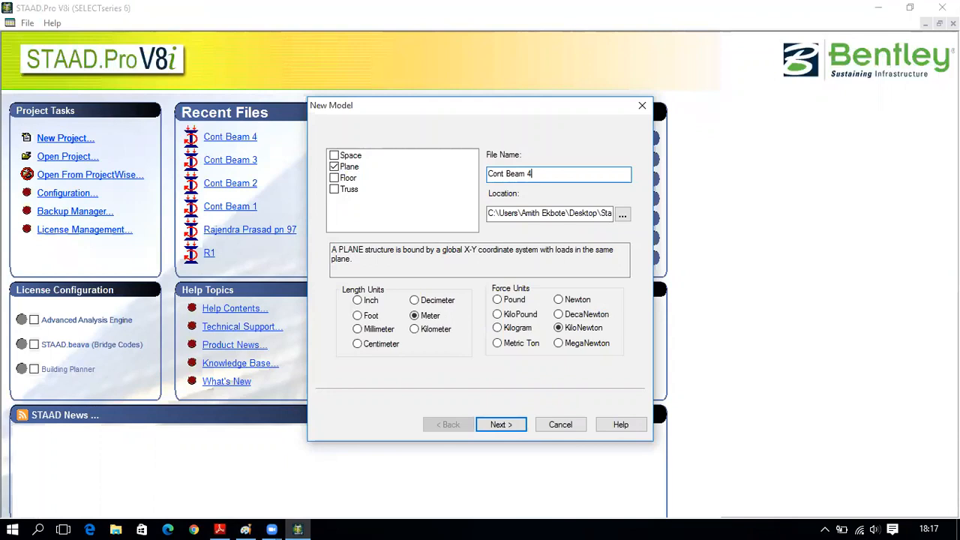
key(Return)
key(Return)
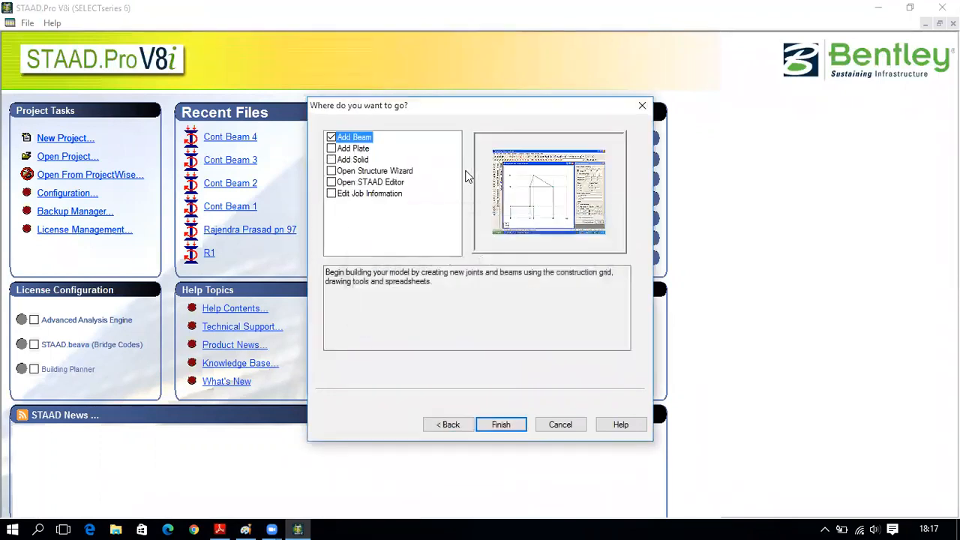
key(Return)
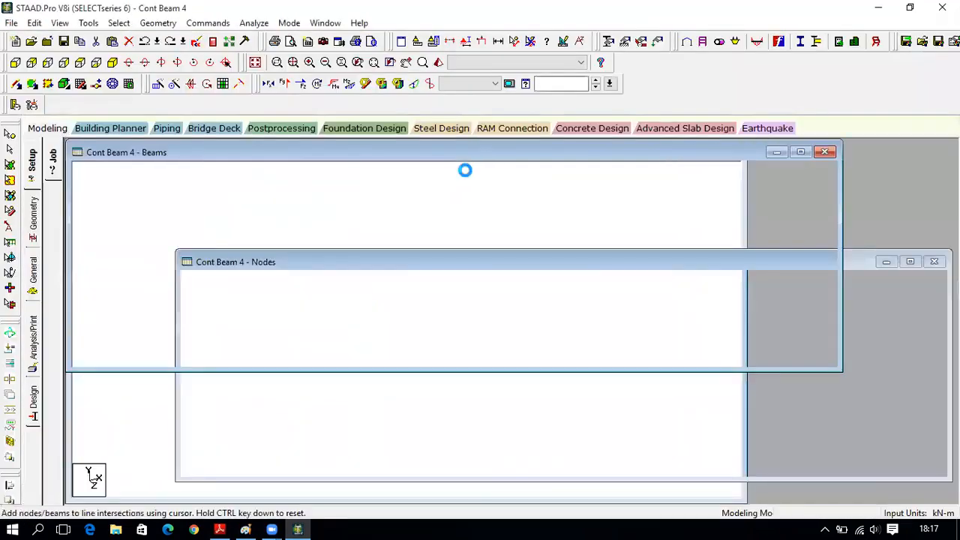
Show the front view, check the spans in the PDF problem, and extend the default grid to 11 construction lines in X
click(15, 63)
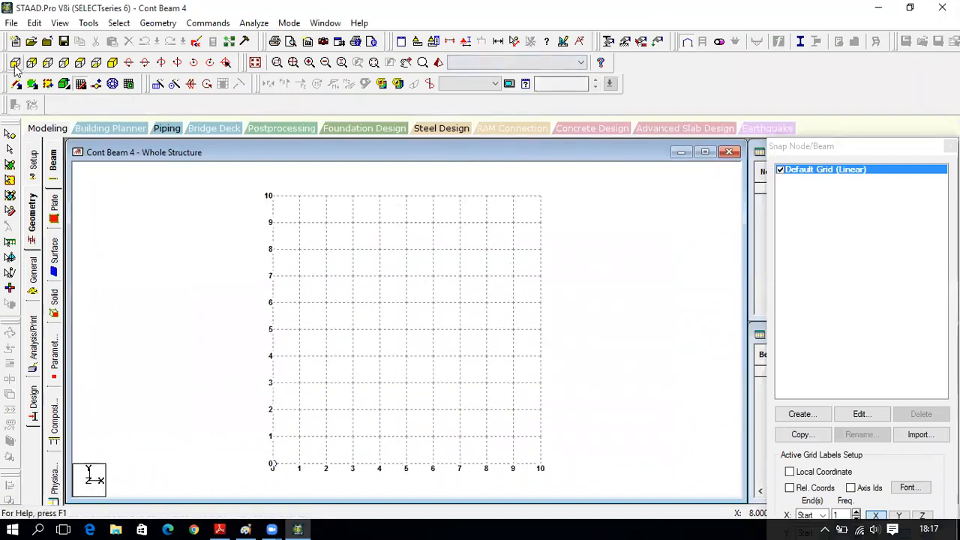
click(220, 530)
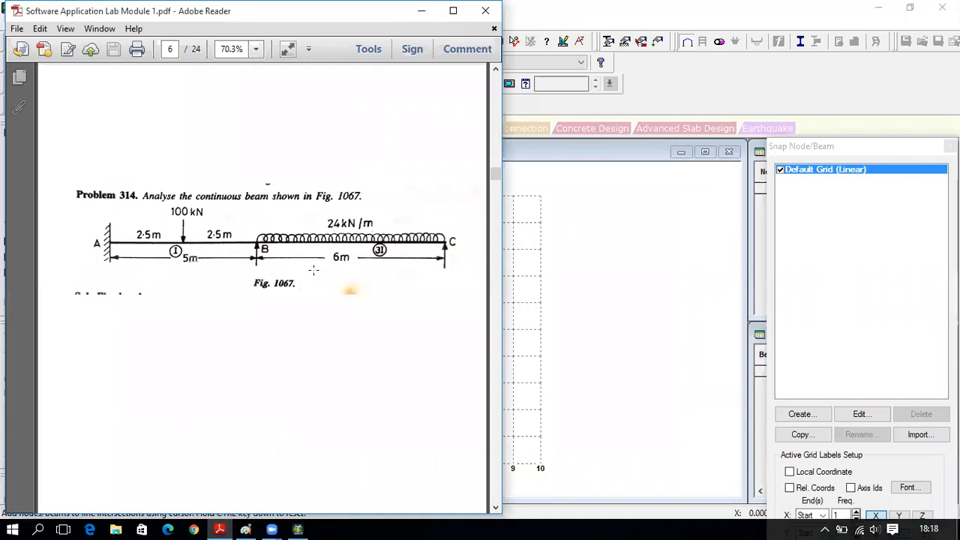
click(300, 527)
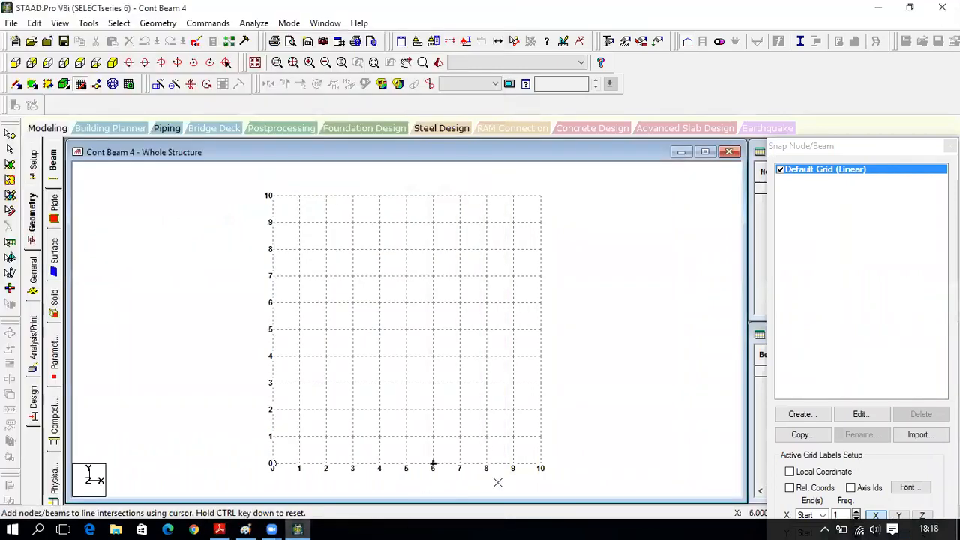
click(859, 415)
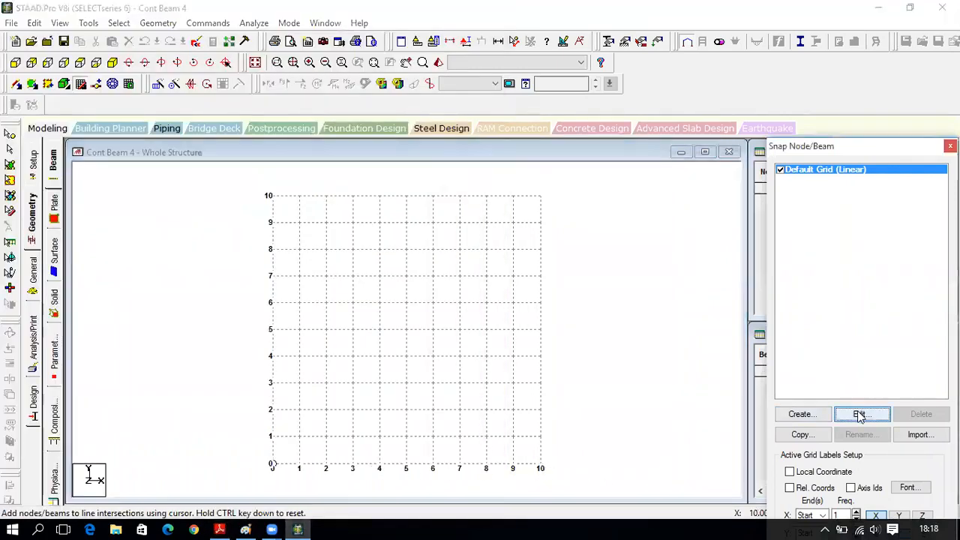
click(650, 371)
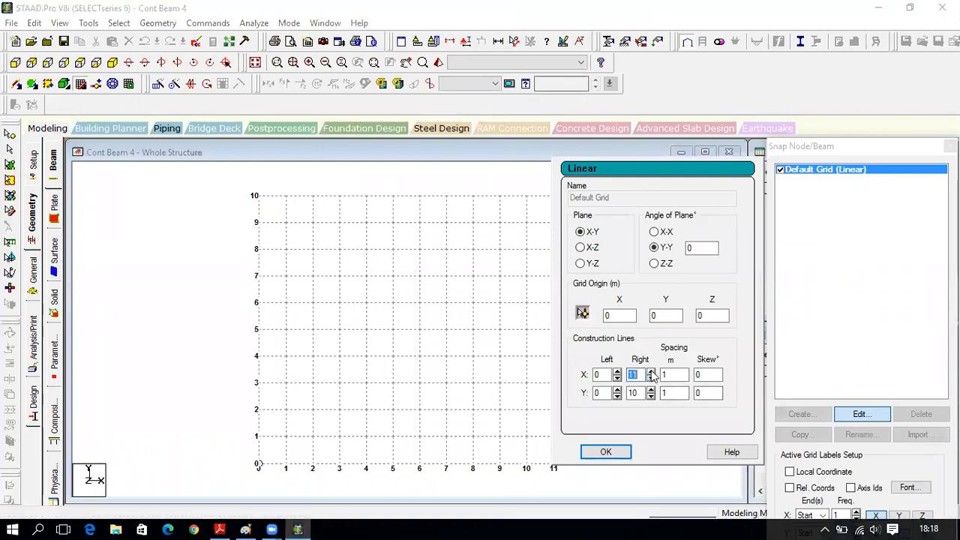
click(620, 455)
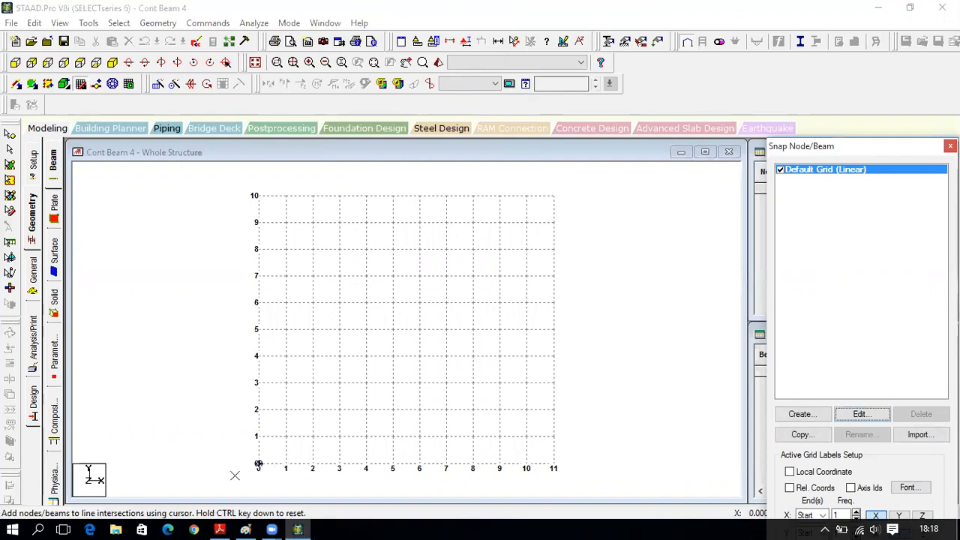
Draw two connected beams along the X axis with nodes at 0, 5 and 11 m, and finish snapping
drag(894, 148, 870, 33)
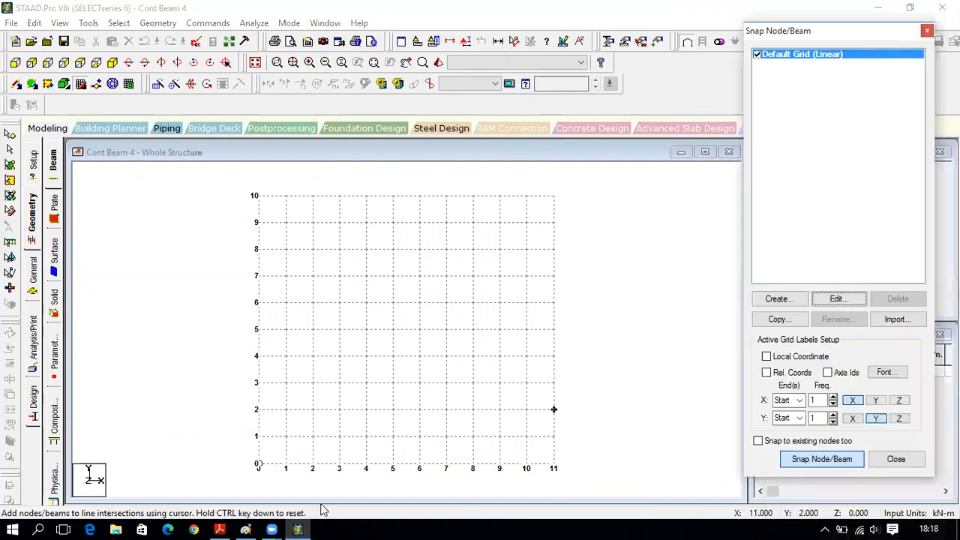
click(259, 464)
click(258, 464)
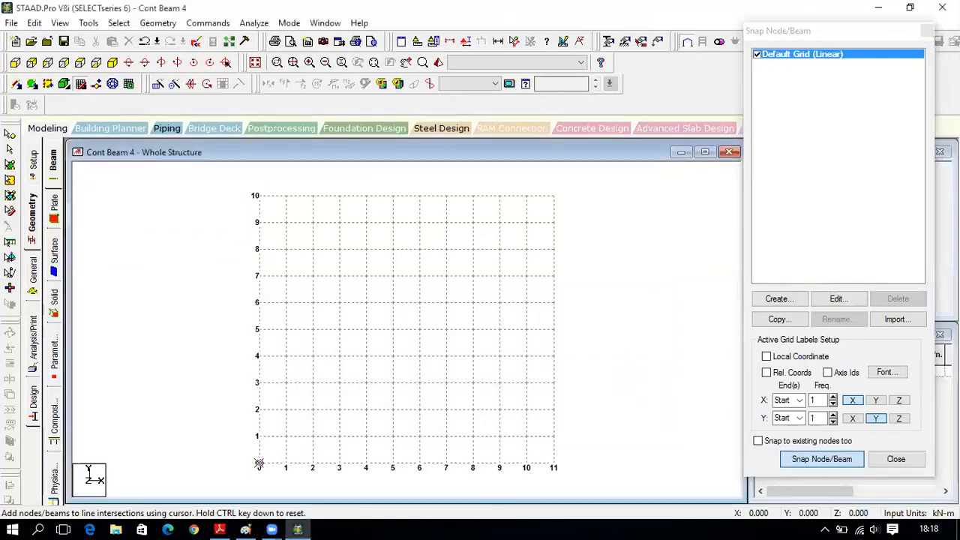
click(391, 466)
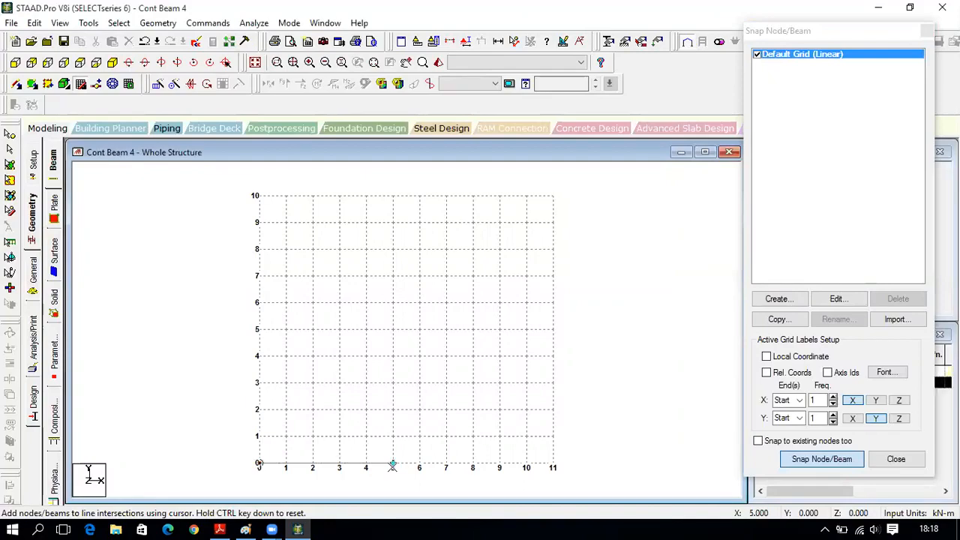
click(553, 465)
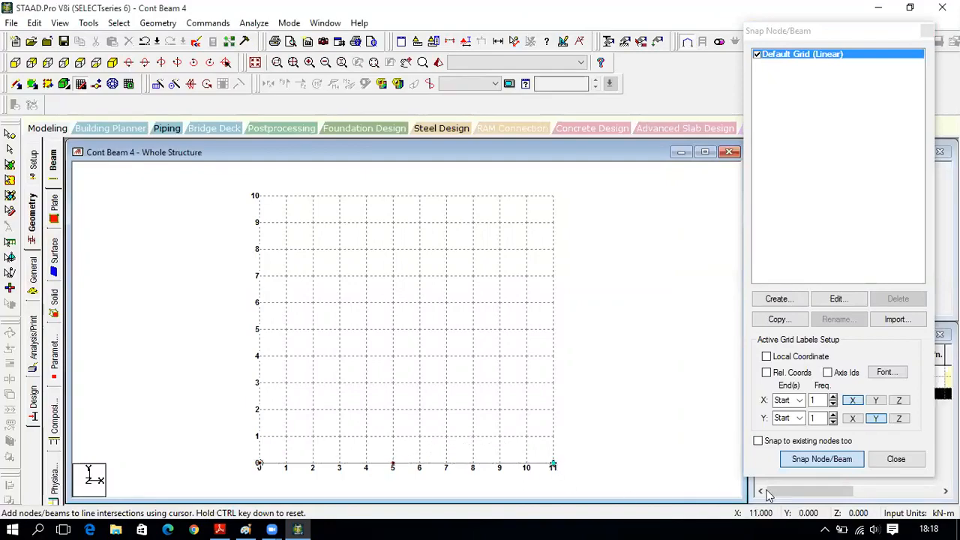
click(885, 459)
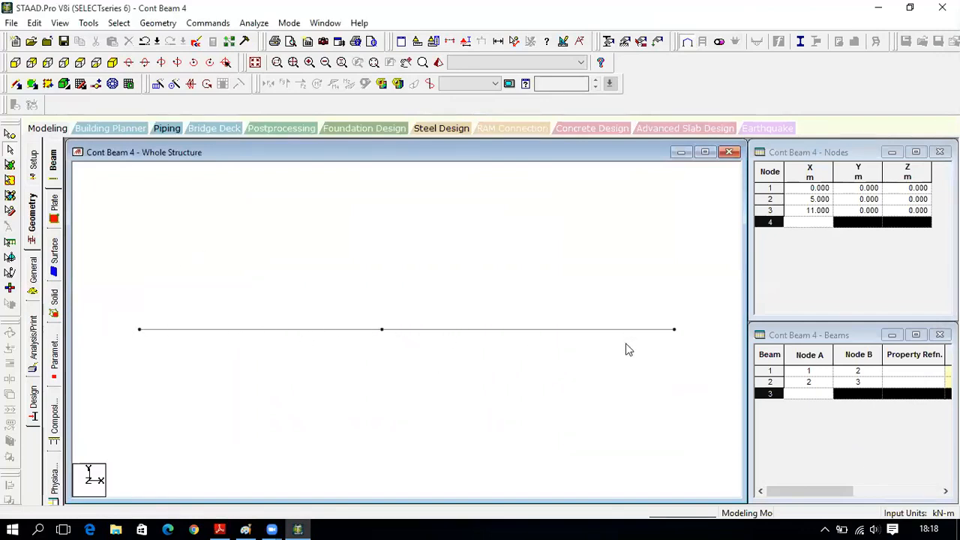
click(35, 272)
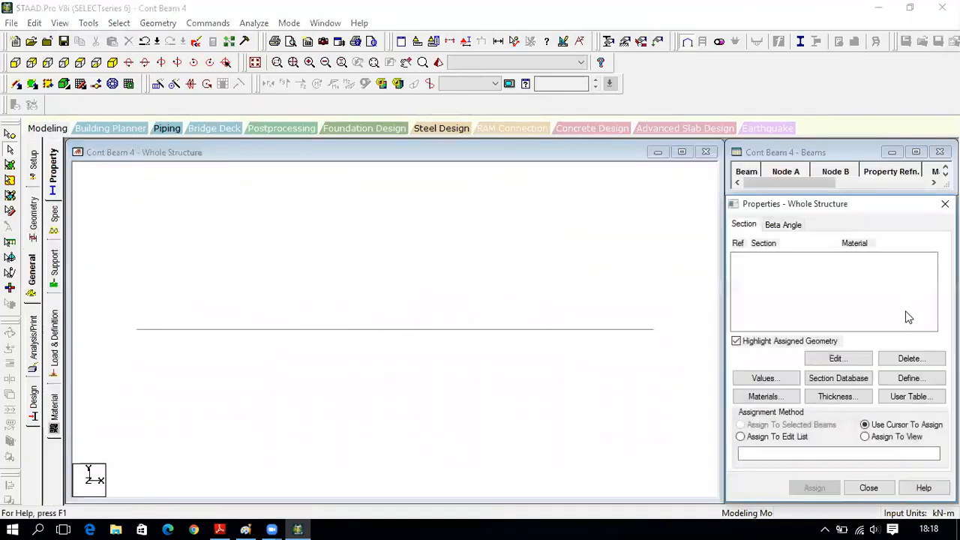
click(911, 378)
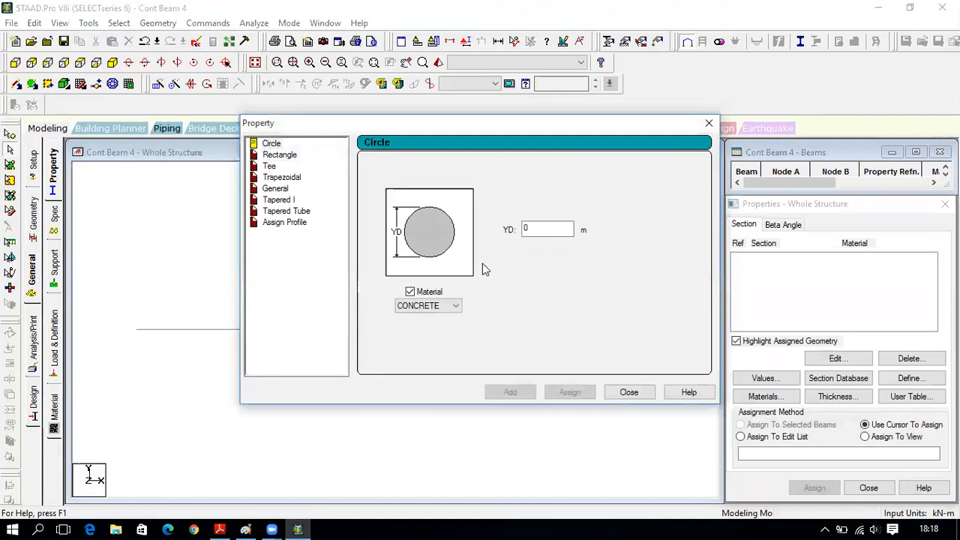
click(632, 393)
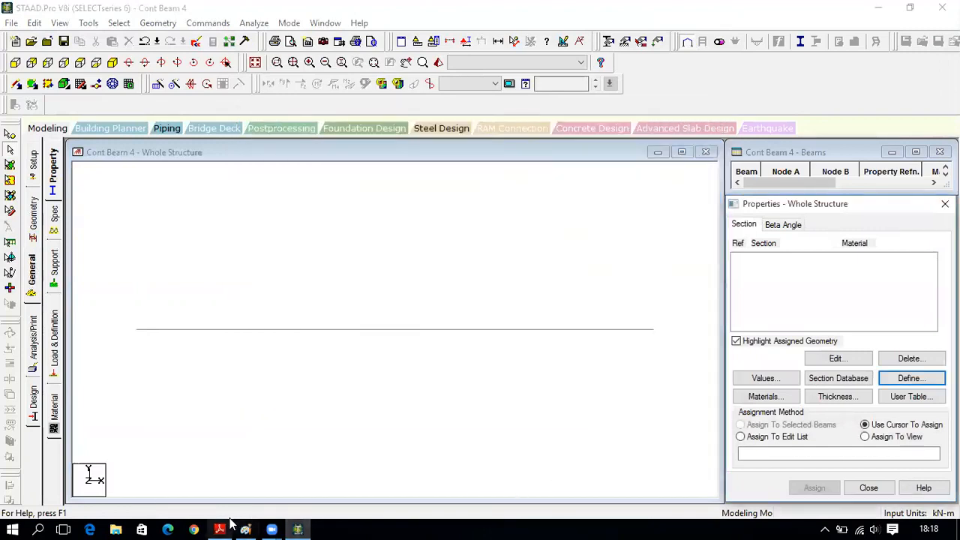
Review the beam problem in the PDF and write the assumption "let us Assume b =0.35 & d=0.4" on the Paint canvas
click(225, 491)
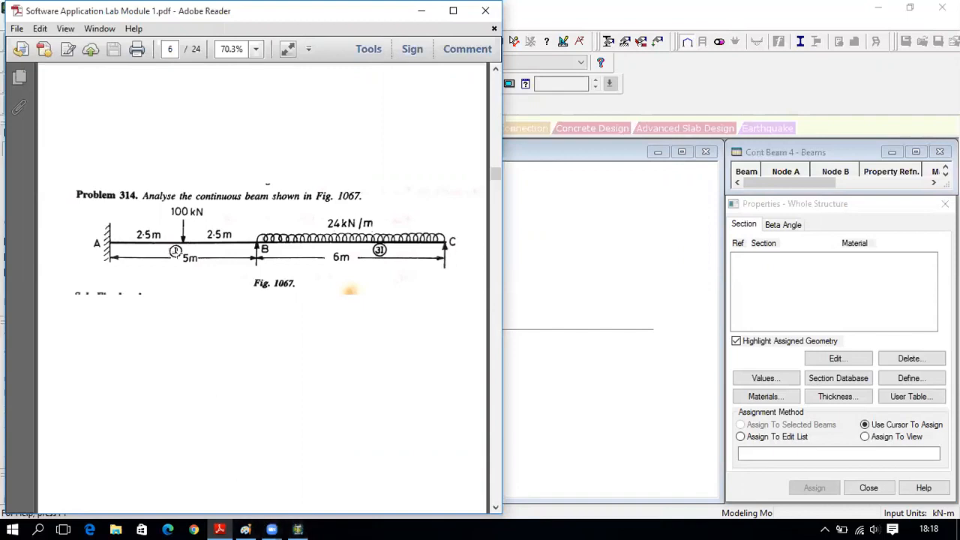
click(245, 528)
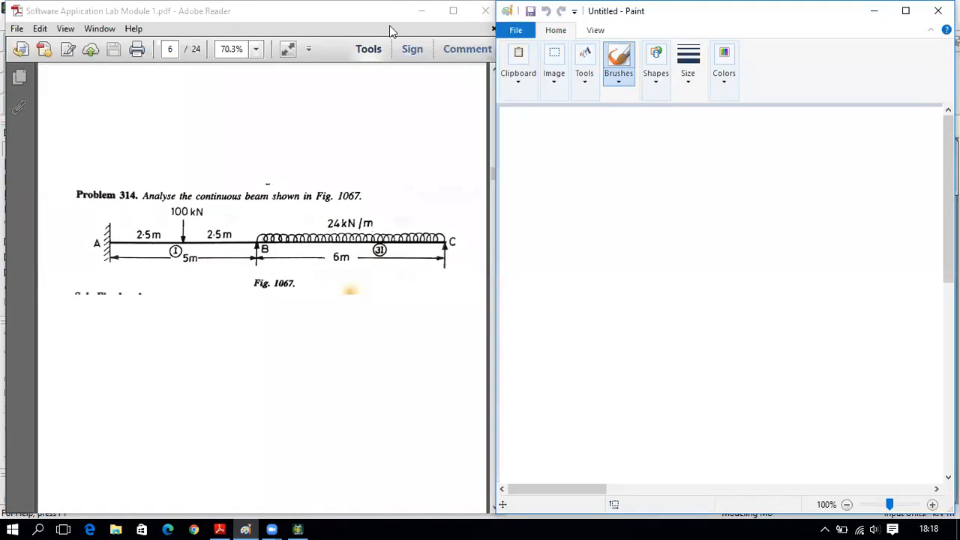
click(555, 166)
text(let u)
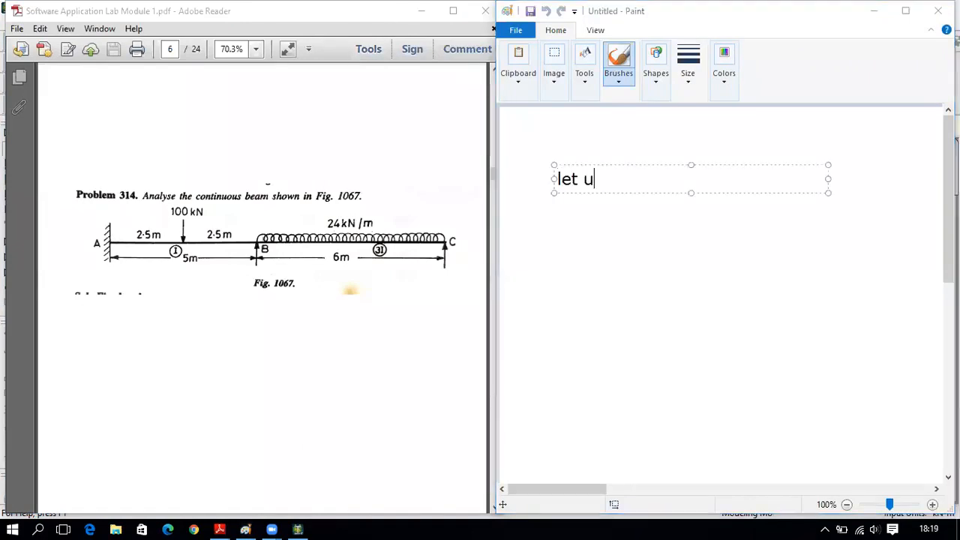
text(s Assume )
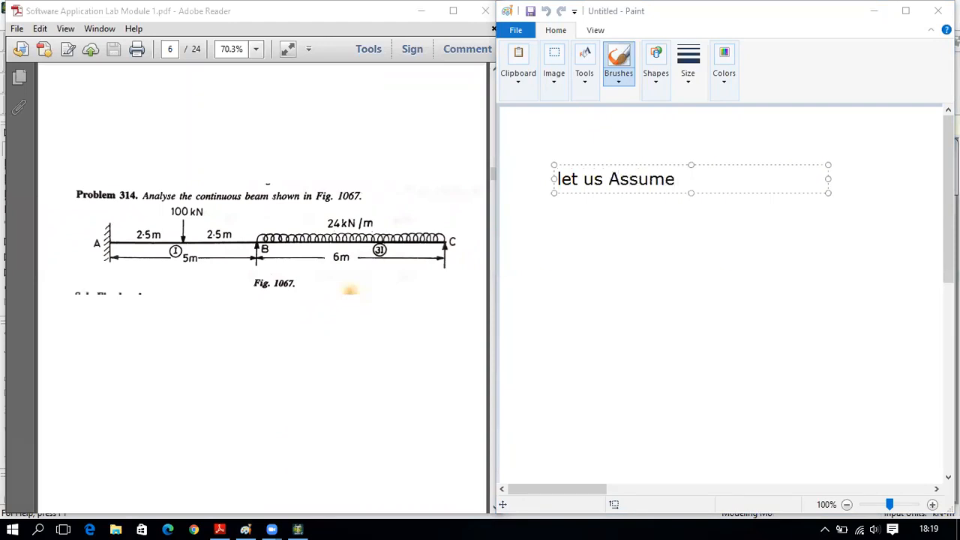
text(b =0.35 & d)
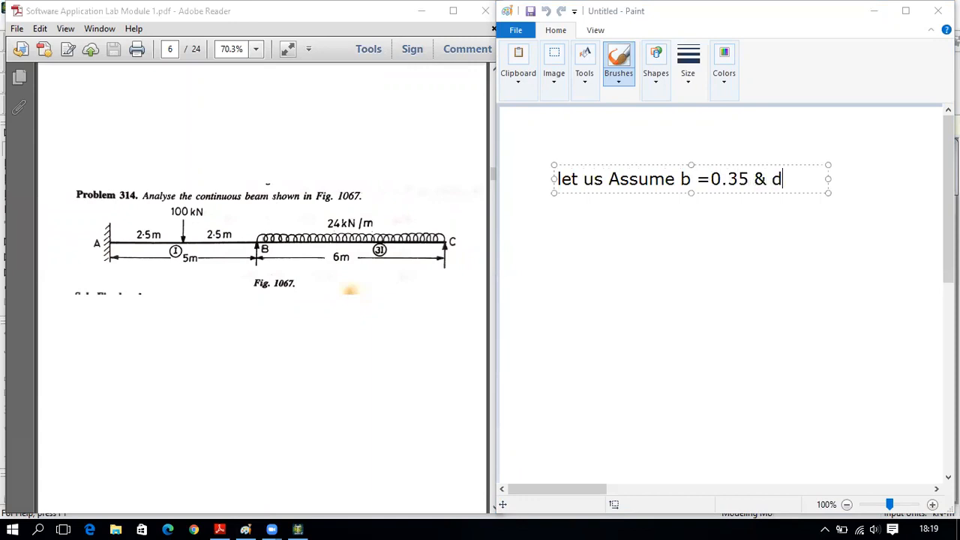
text(=0.4)
key(Return)
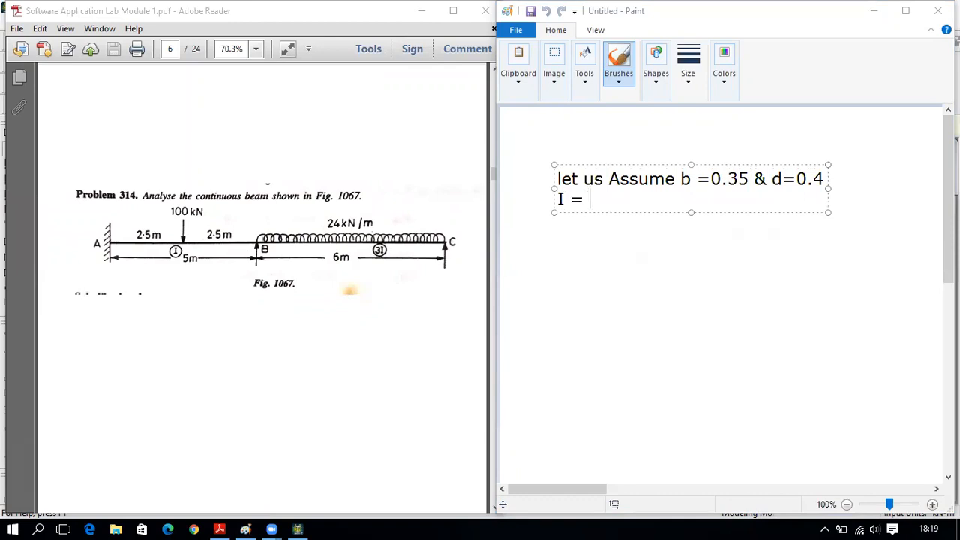
Add the formula "I = b*d^3/12" and the substitution "I = 0.35 * 0.4^3/12 =" below the assumption
click(579, 178)
text(b)
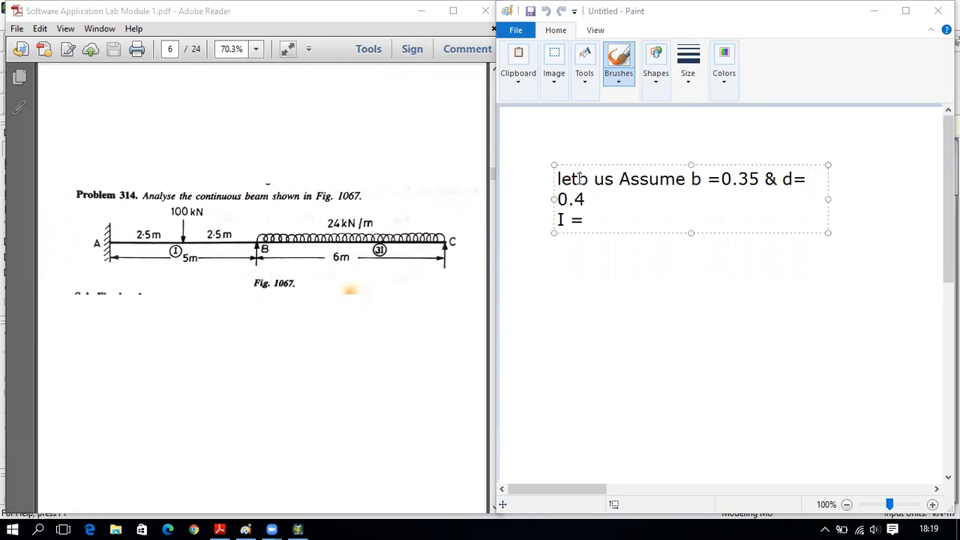
key(BackSpace)
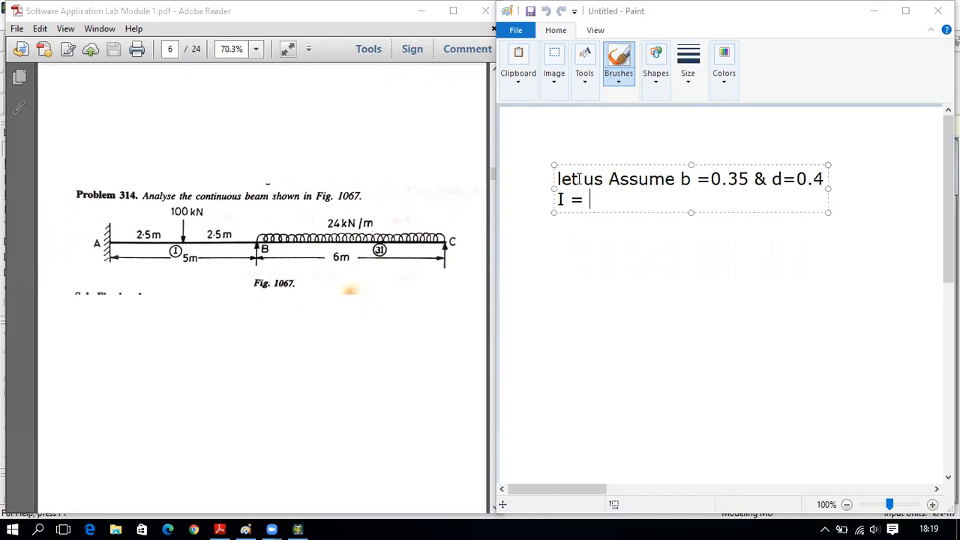
text(b*d^3/12)
key(Return)
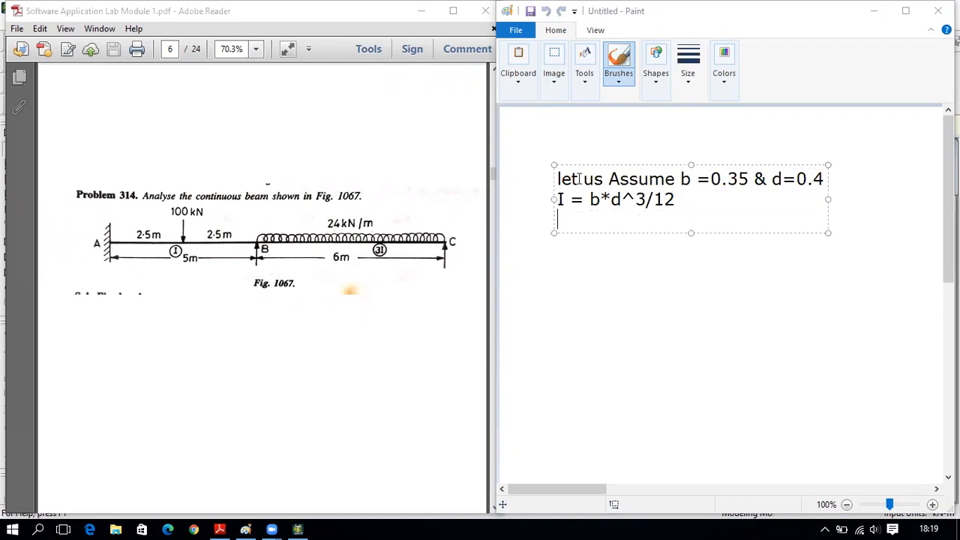
text(I = 0.35 * 0)
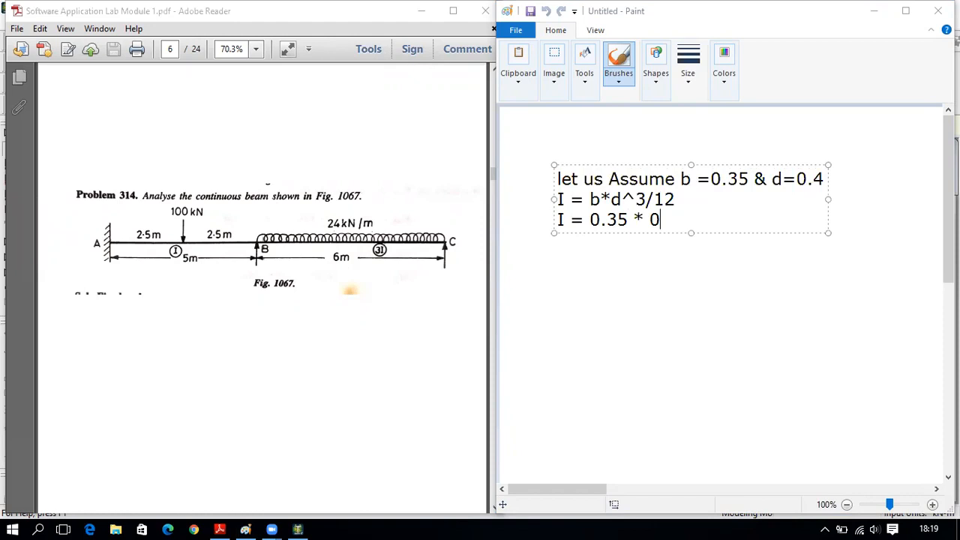
text(.4^3/12 =)
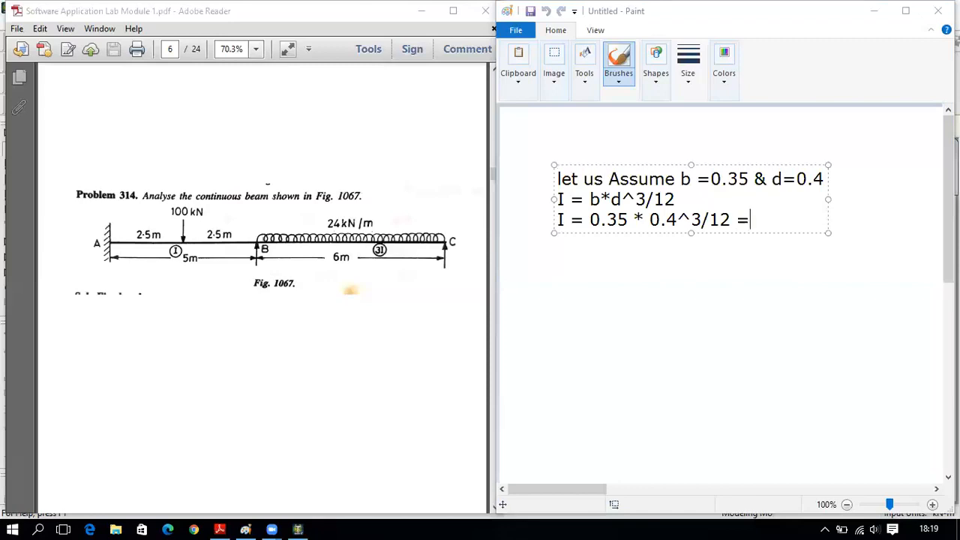
key(super)
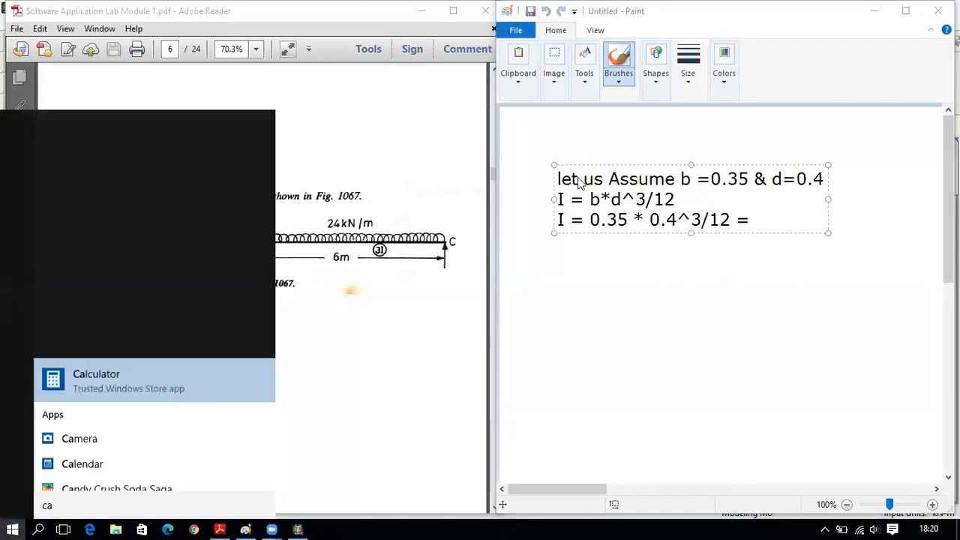
text(cal)
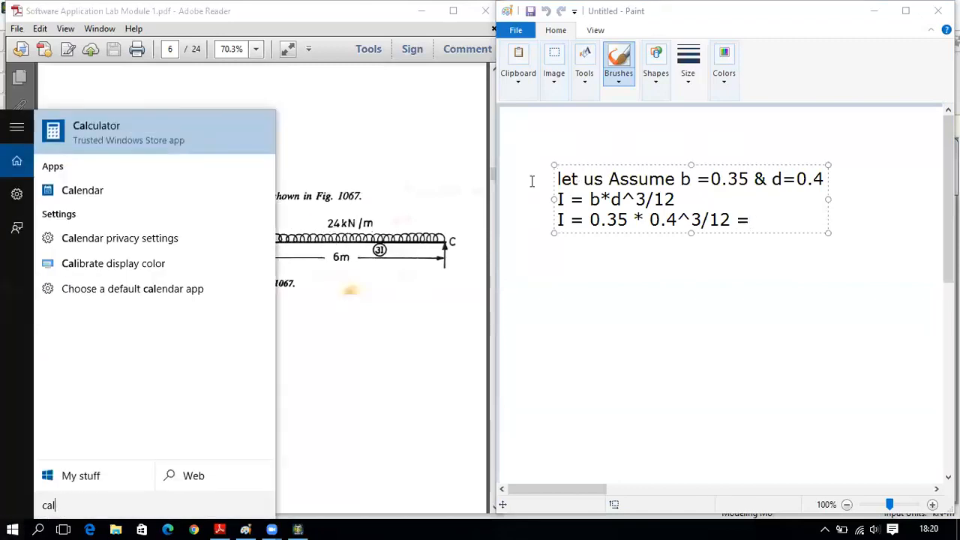
click(507, 282)
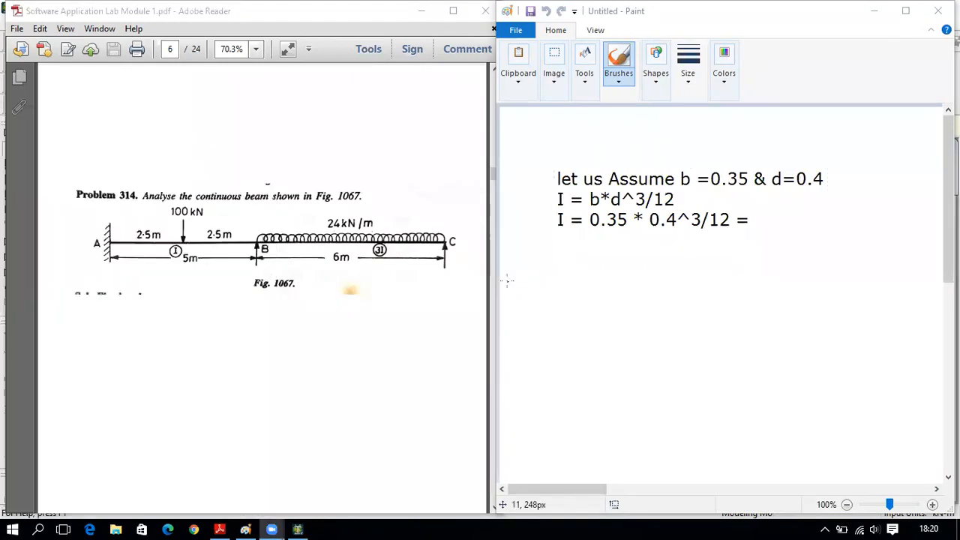
Open Calculator and compute the product 0.35 × 0.4 × 0.4 × 0.4
key(super)
text(cal)
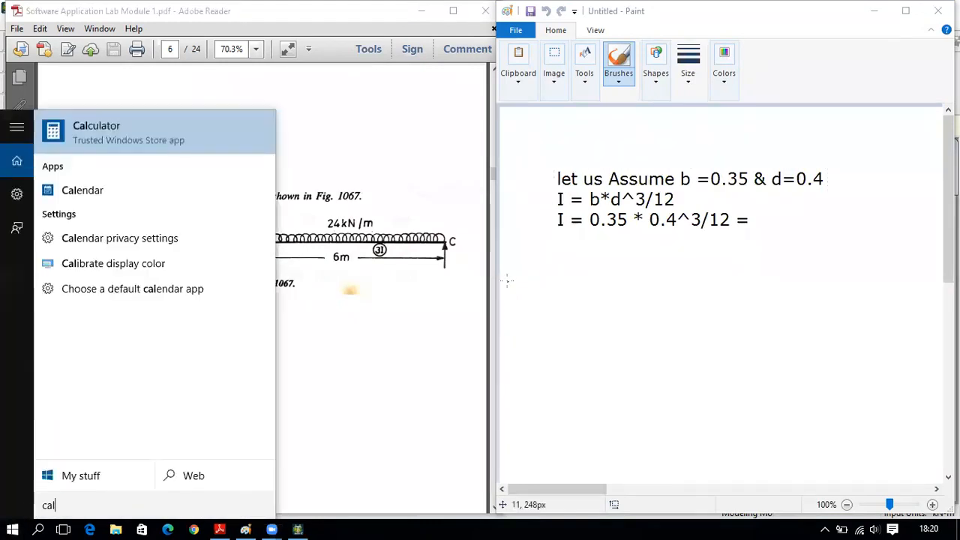
key(Return)
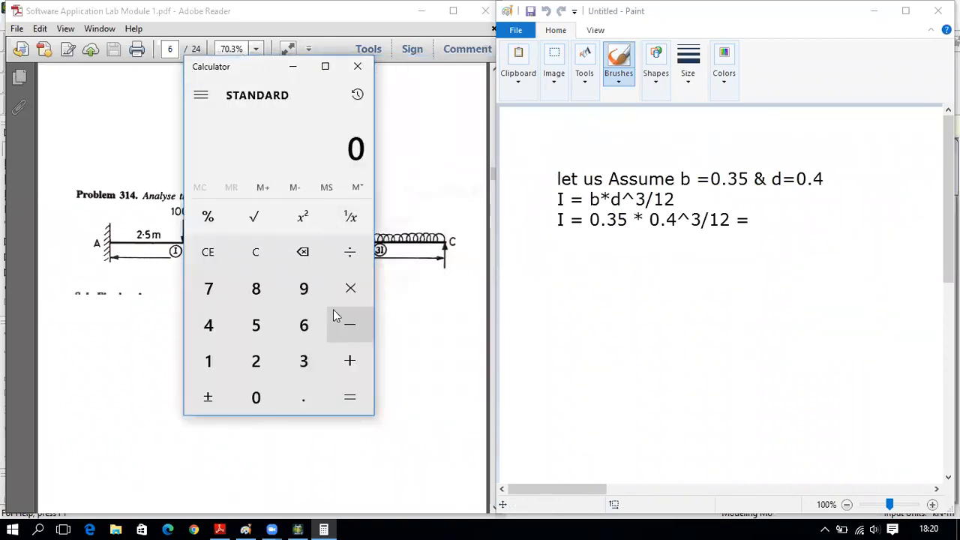
text(.35)
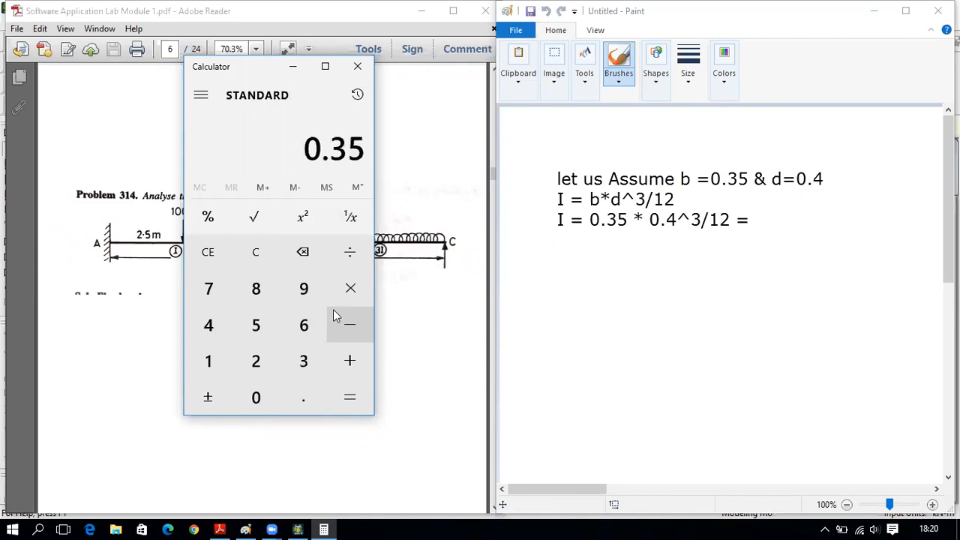
key(asterisk)
text(0.4)
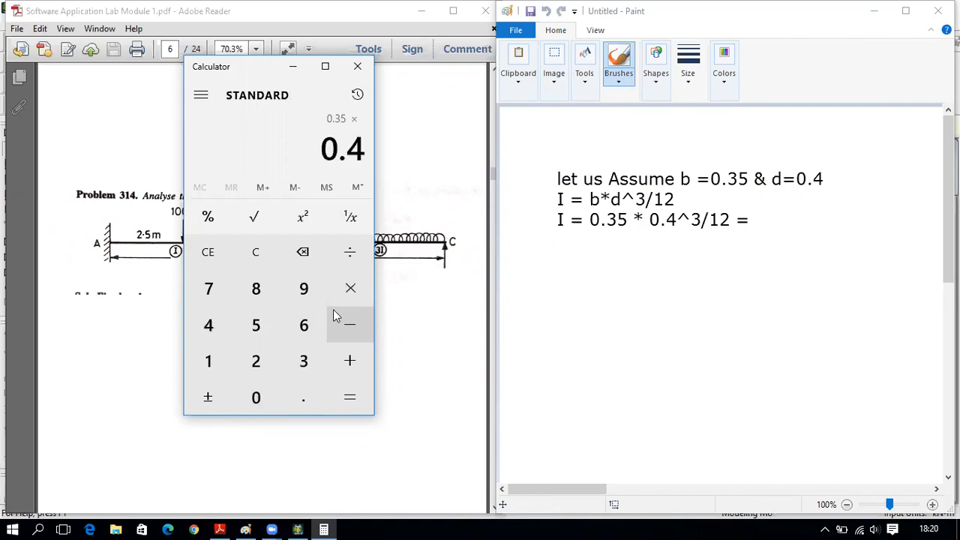
key(asterisk)
text(0.4)
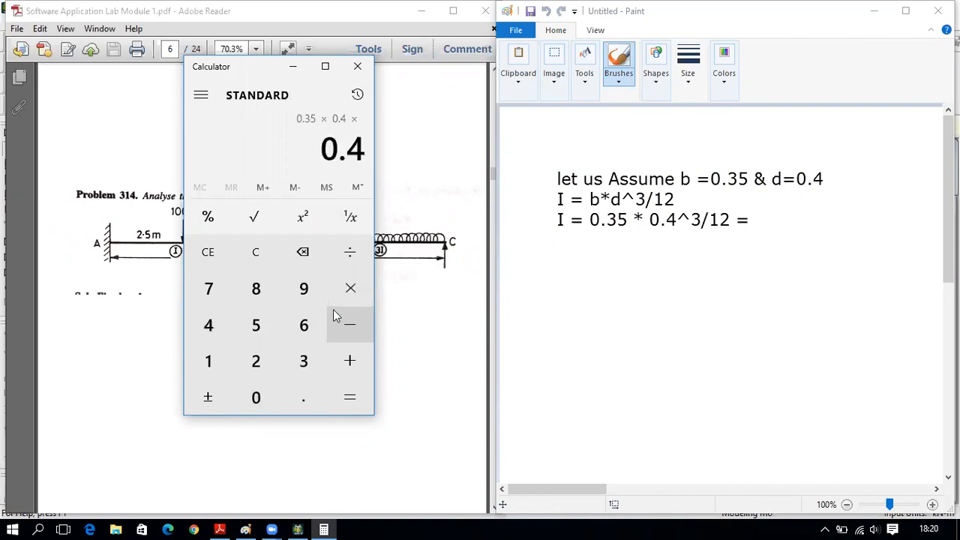
key(asterisk)
text(0)
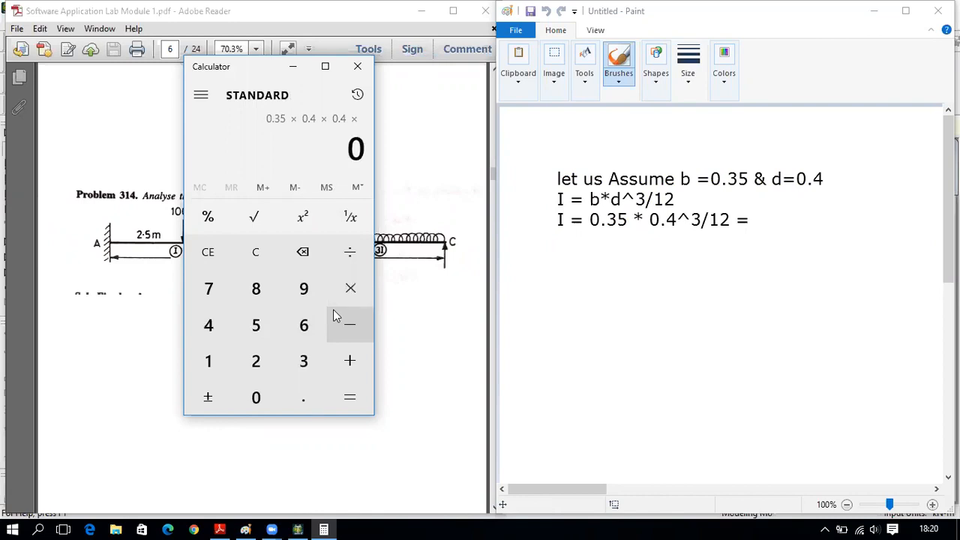
text(.4)
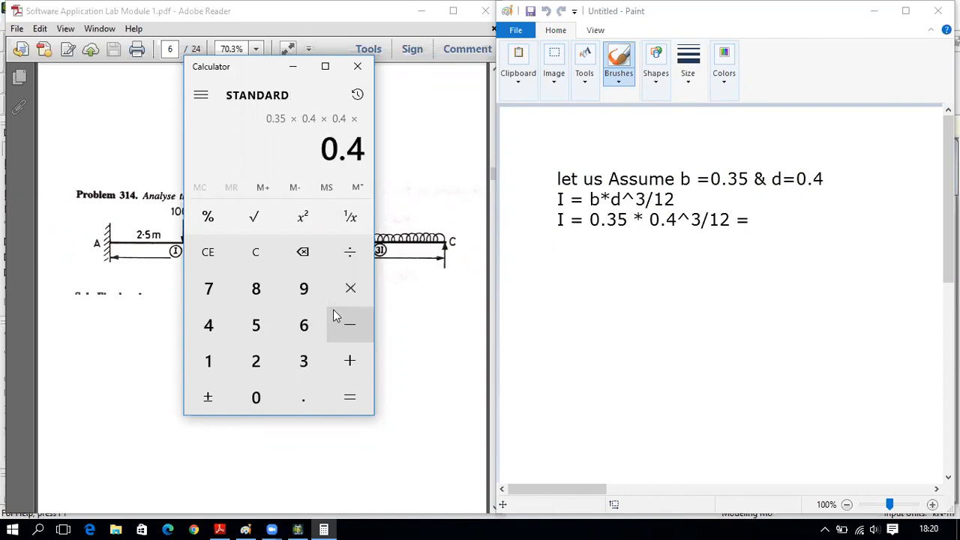
key(Return)
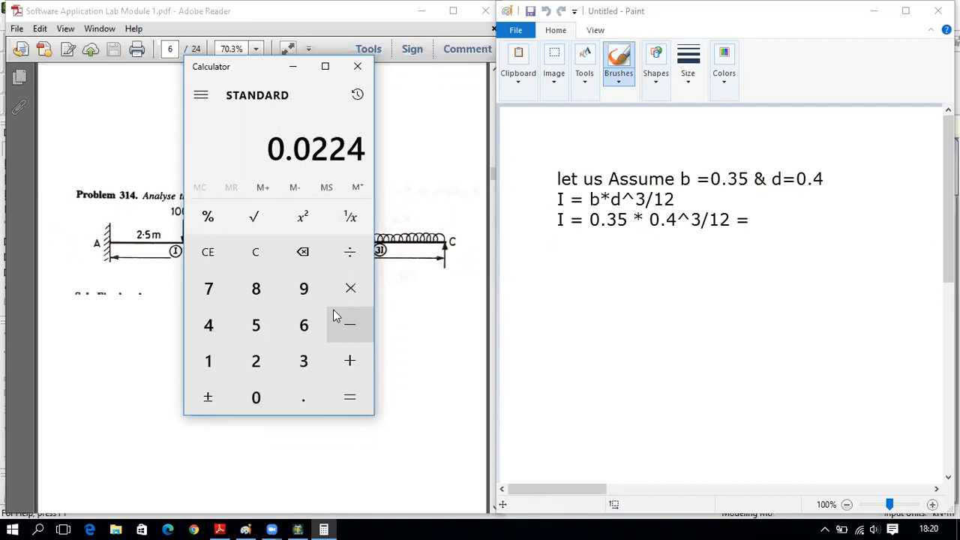
Divide the computed product by 12, then minimise the Calculator
key(slash)
text(12)
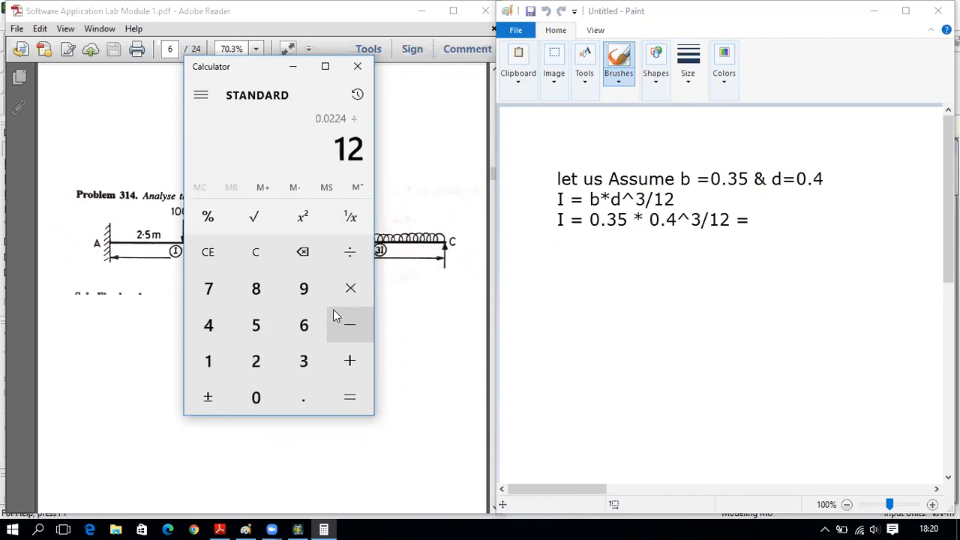
key(Return)
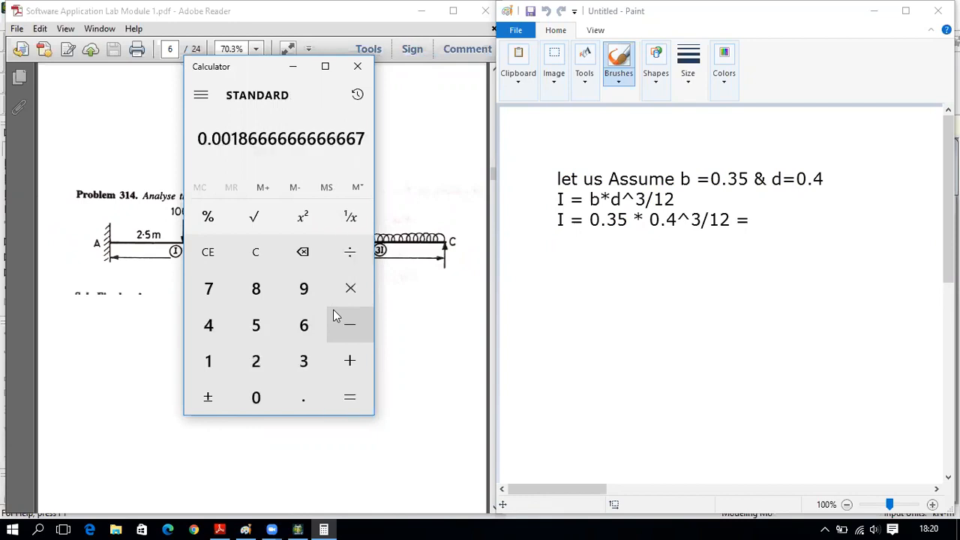
click(294, 67)
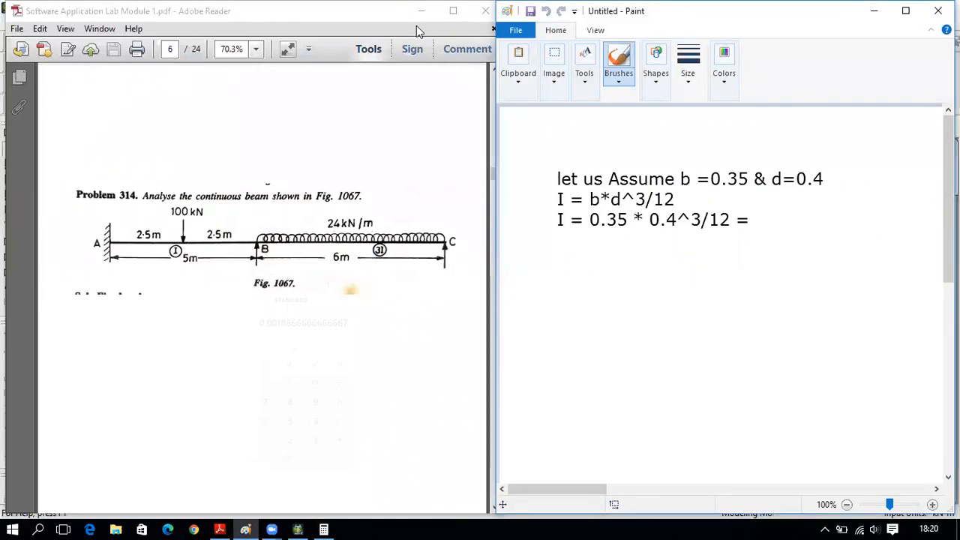
Write the result "0.00186" after the equals sign of the substitution line "I = 0.35 * 0.4^3/12 ="
click(771, 218)
drag(760, 206, 750, 201)
text(0.00186)
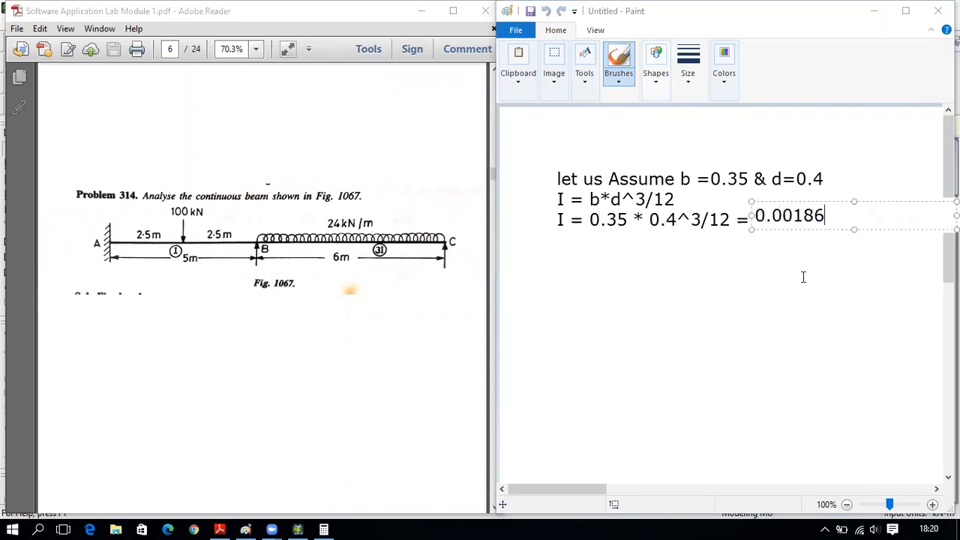
click(803, 278)
Add the line "3I= 3*0.00186=" below the moment of inertia result
click(556, 243)
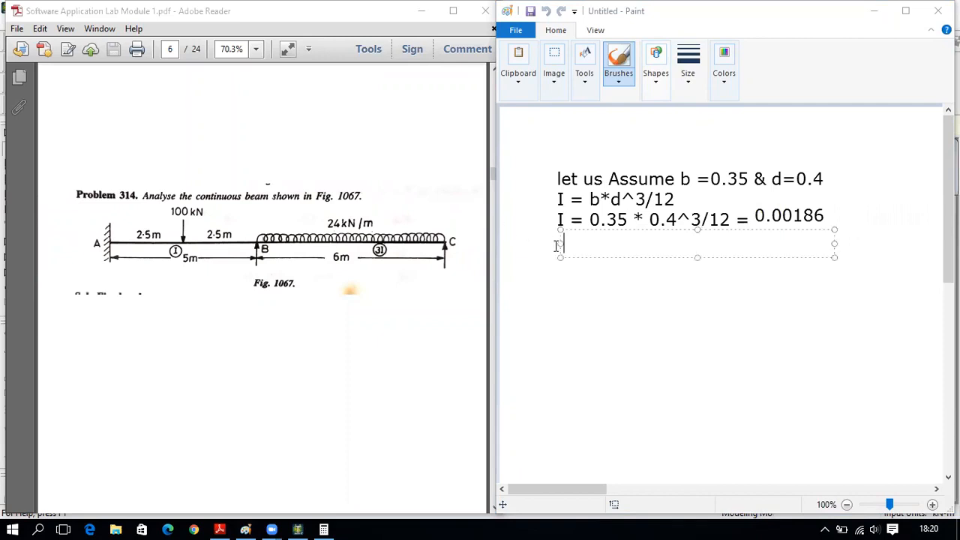
text(3I= 3*)
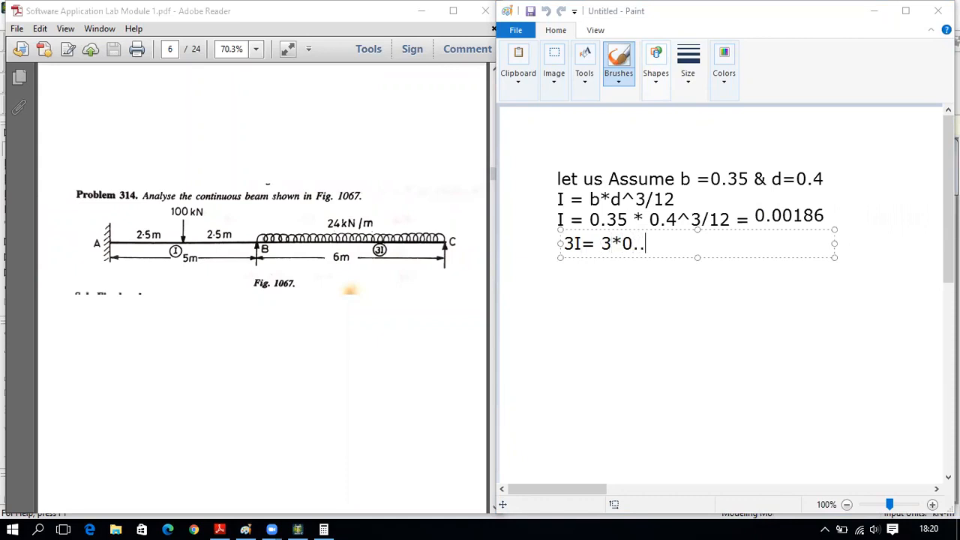
text(0.00186=)
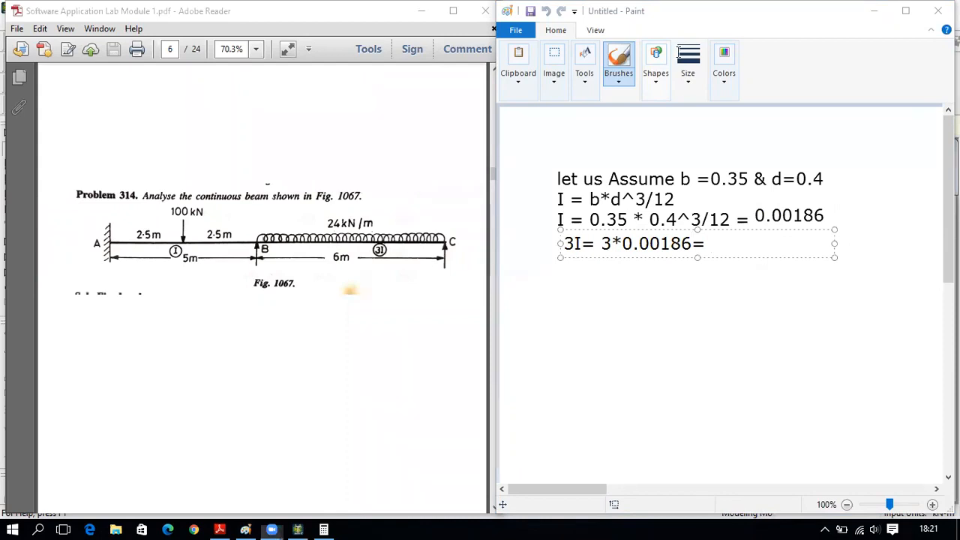
Multiply the stored moment of inertia by 3 in Calculator, then close Calculator
click(323, 529)
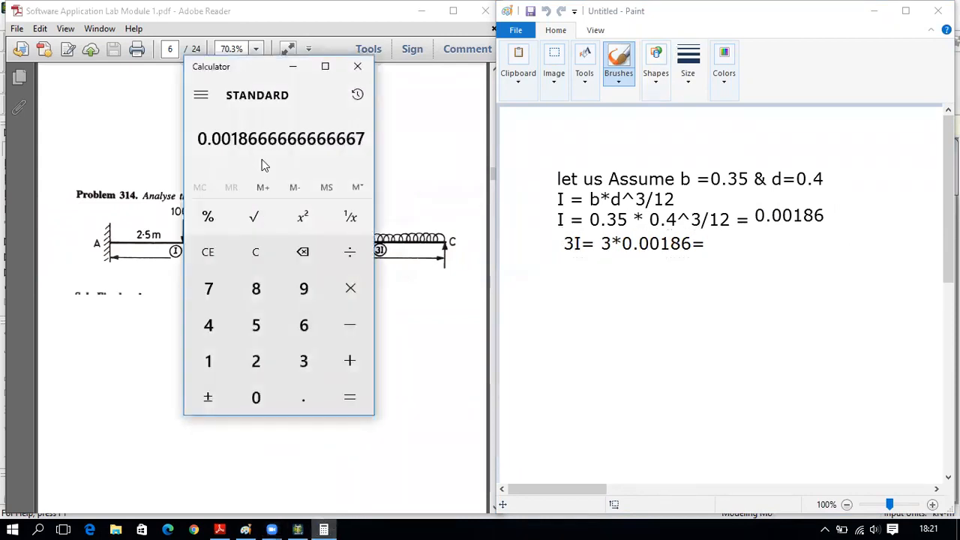
click(347, 291)
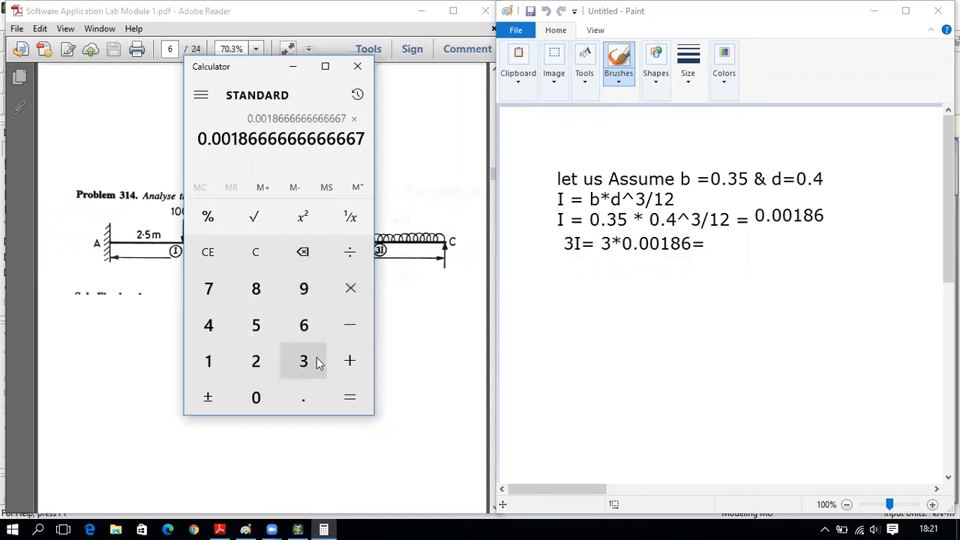
click(318, 363)
click(342, 400)
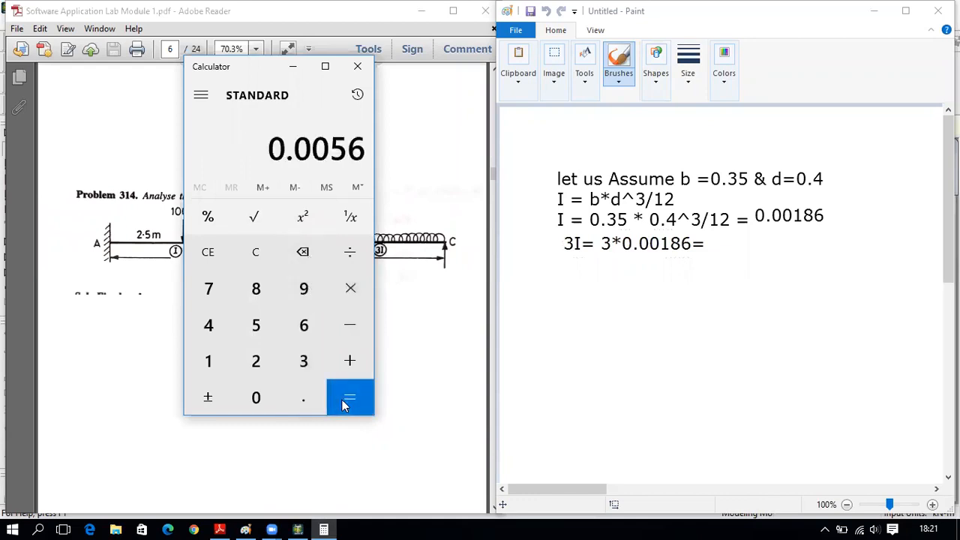
click(358, 68)
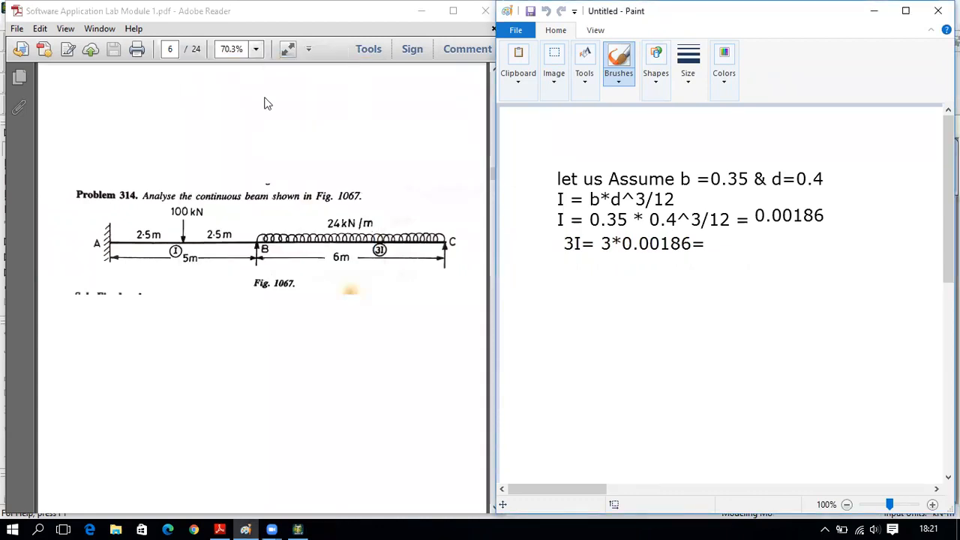
Write "0.0056" after the equals sign of the 3I line
click(709, 243)
text(0.0056)
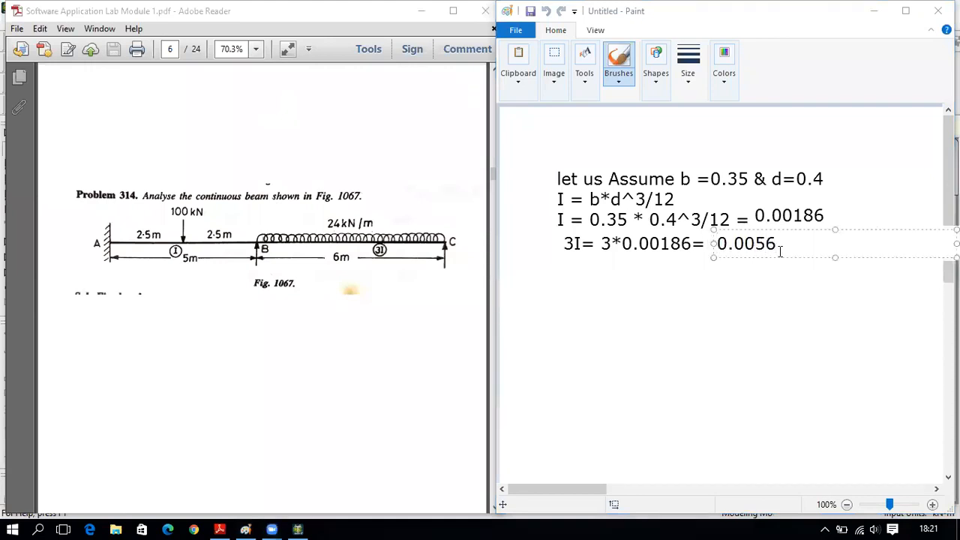
click(680, 329)
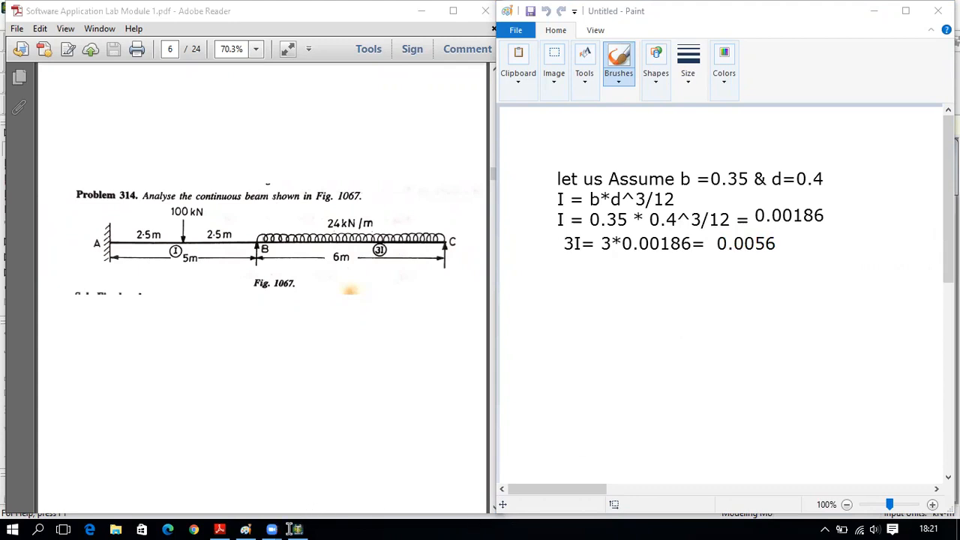
click(313, 524)
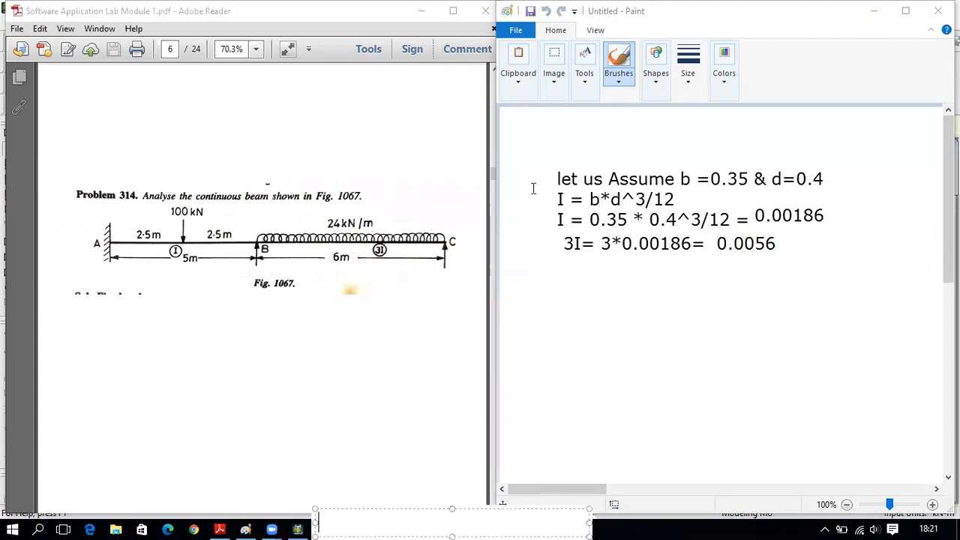
Switch to STAAD.Pro and add a General section property with IZ 0.00186 m4 and concrete material
click(298, 530)
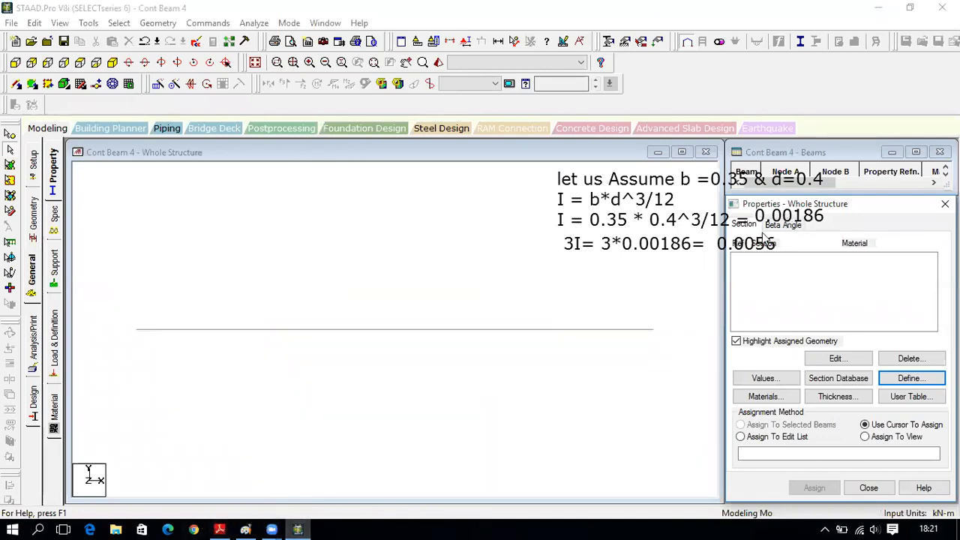
click(908, 378)
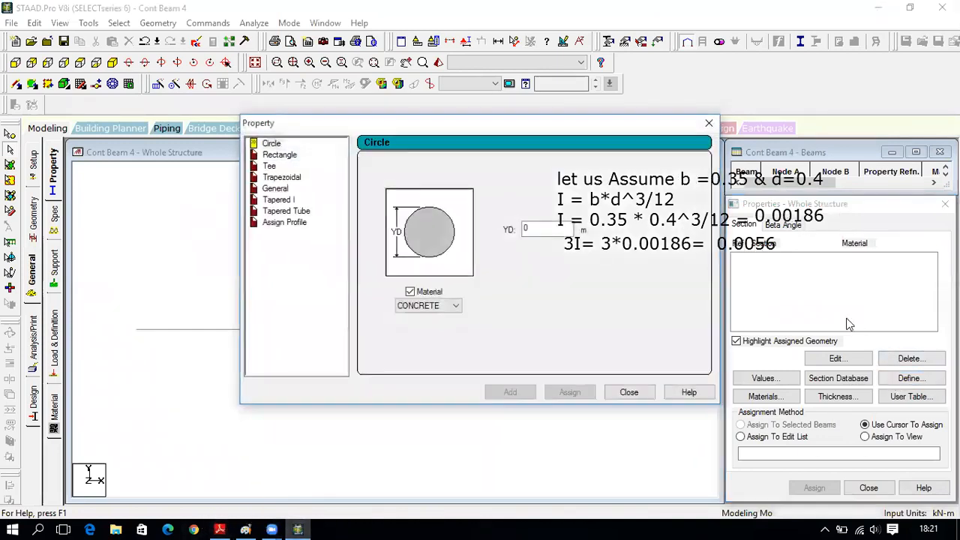
drag(429, 133, 295, 127)
click(135, 150)
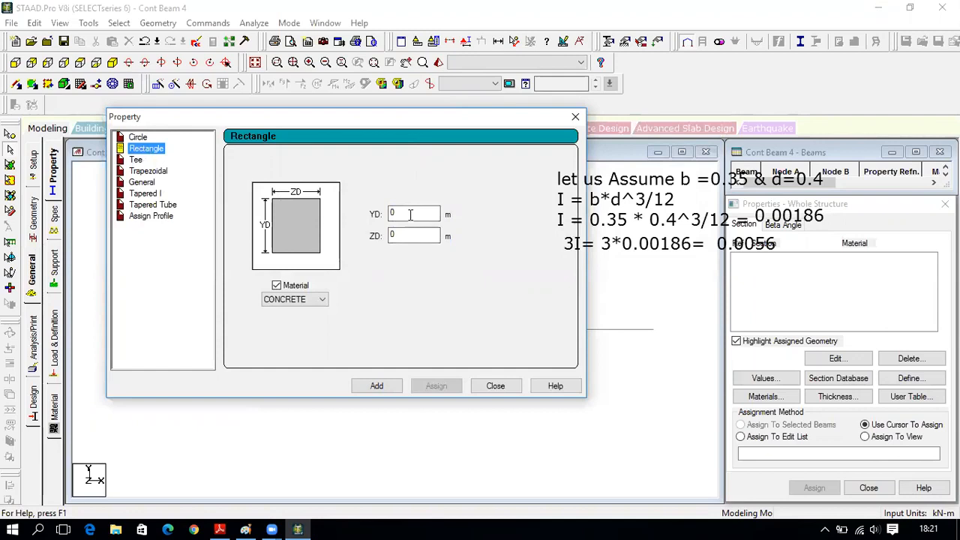
click(140, 182)
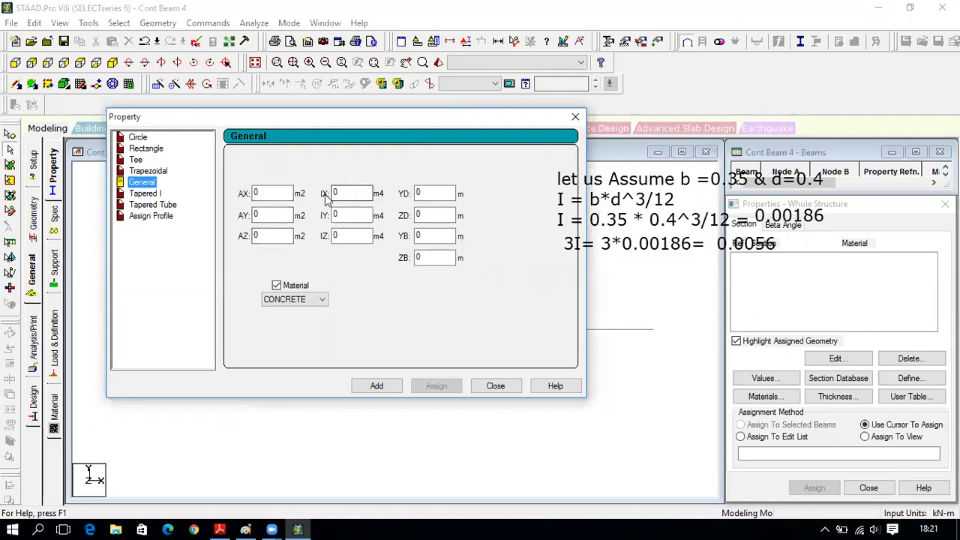
click(336, 236)
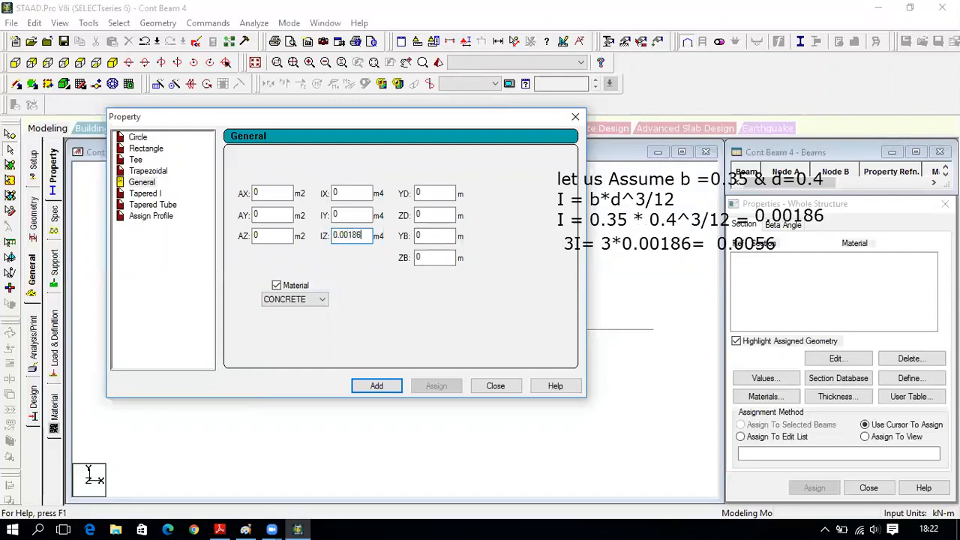
click(374, 385)
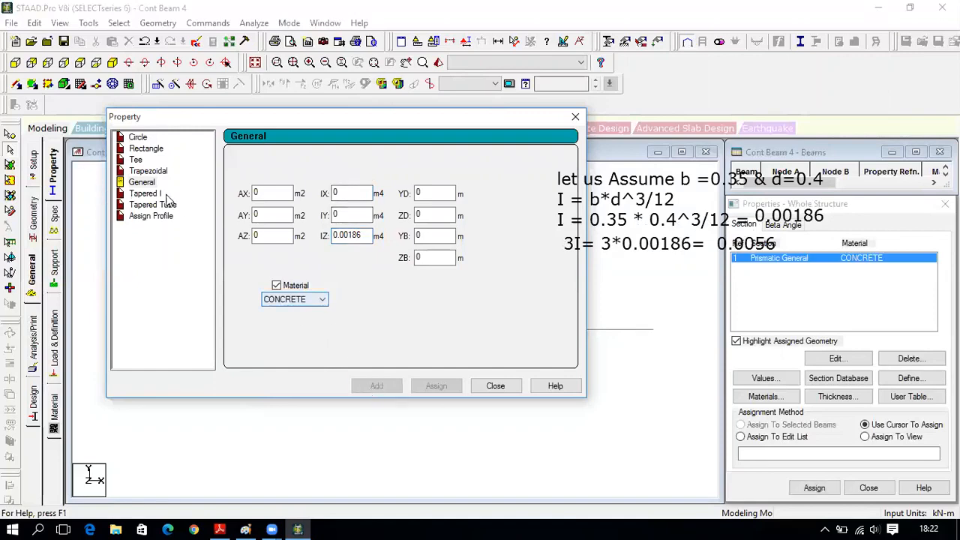
Add a second General concrete section with IZ set to the worked-out 3I value, and close the property definition
drag(361, 236, 323, 238)
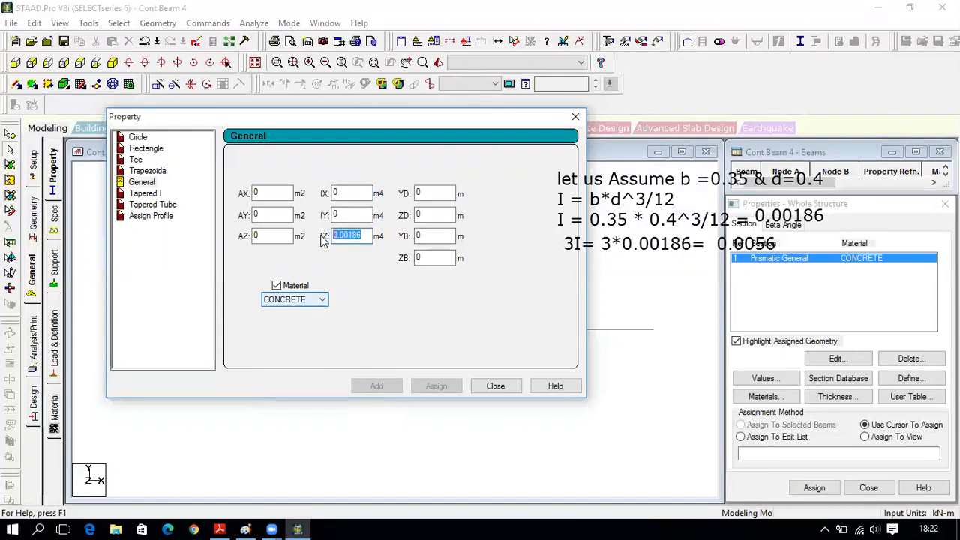
text(0.)
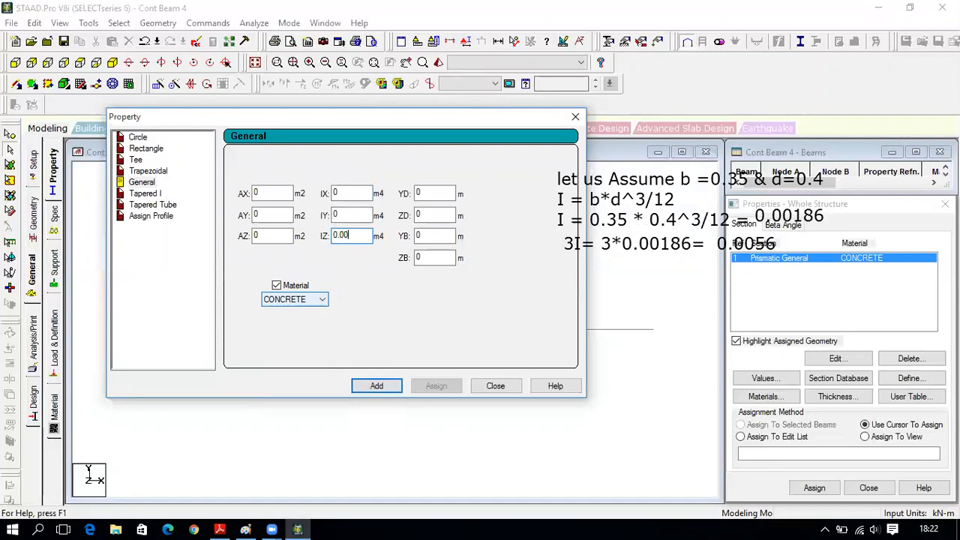
click(383, 390)
click(495, 386)
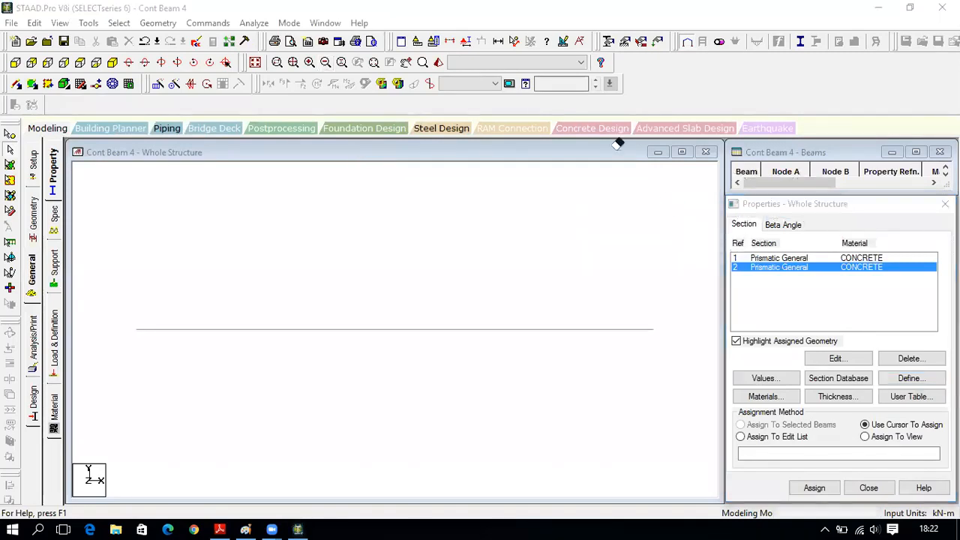
Assign the first General section to the beam's 5 m span and the second to the 6 m span, and close the section properties
click(830, 258)
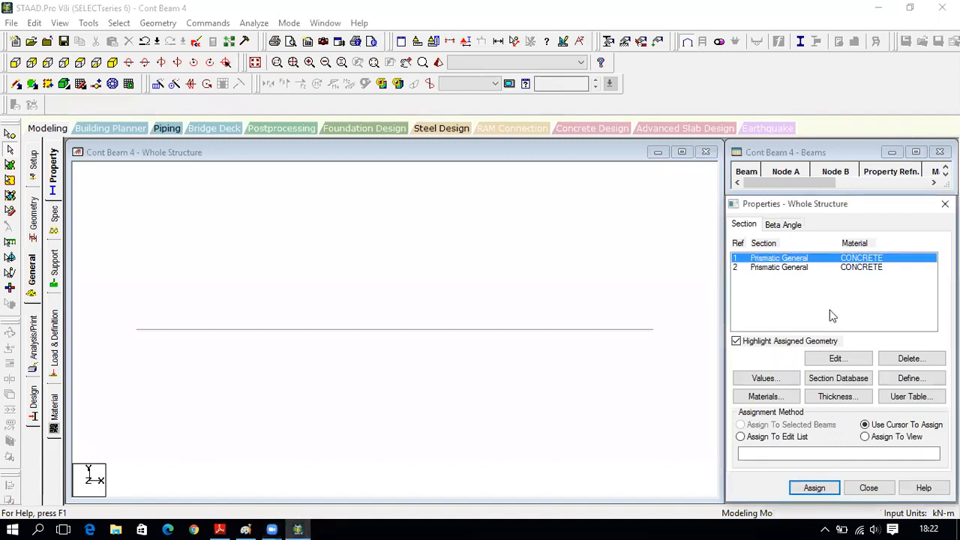
click(812, 488)
click(272, 329)
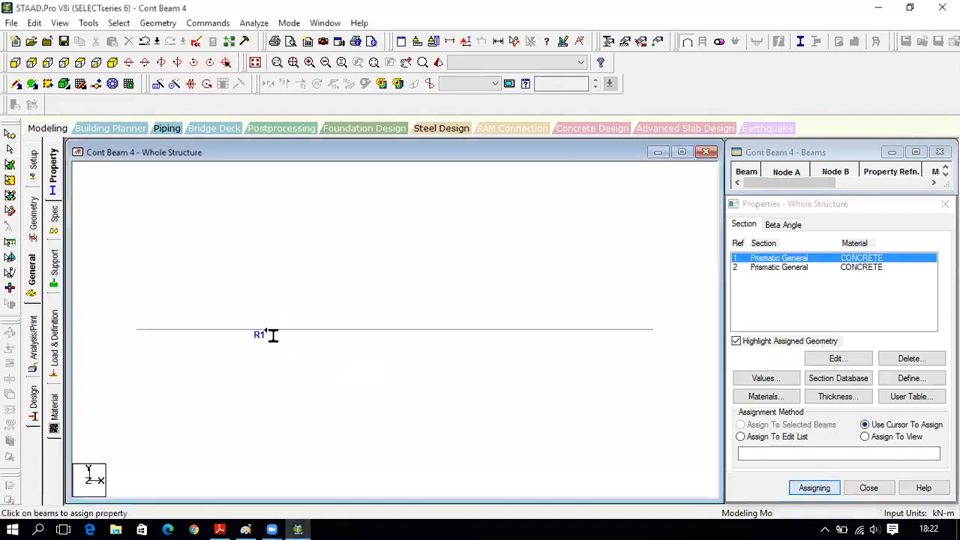
click(889, 268)
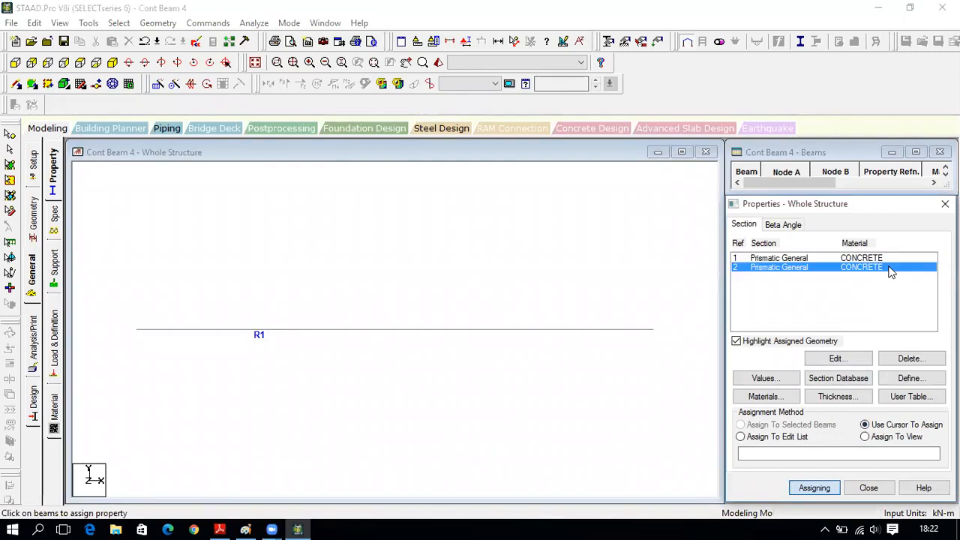
click(581, 331)
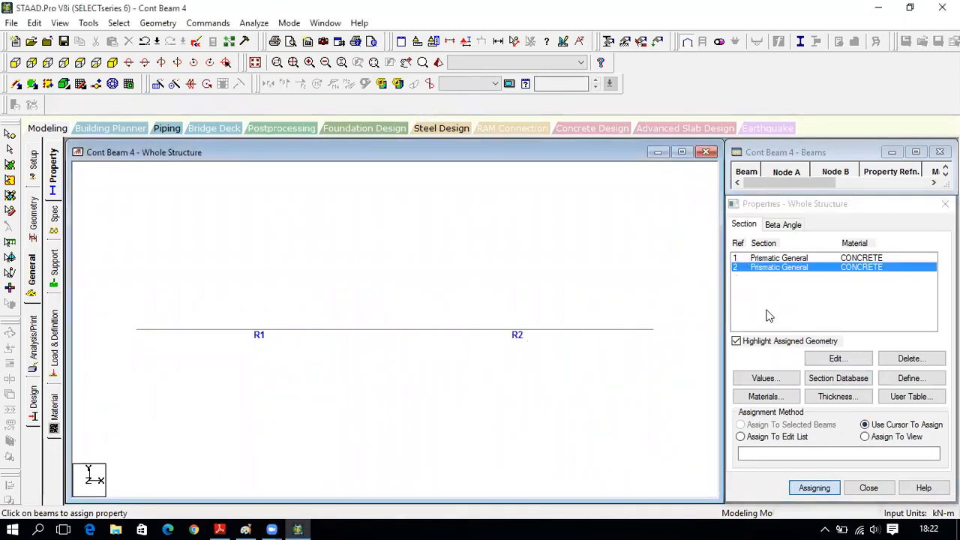
click(867, 488)
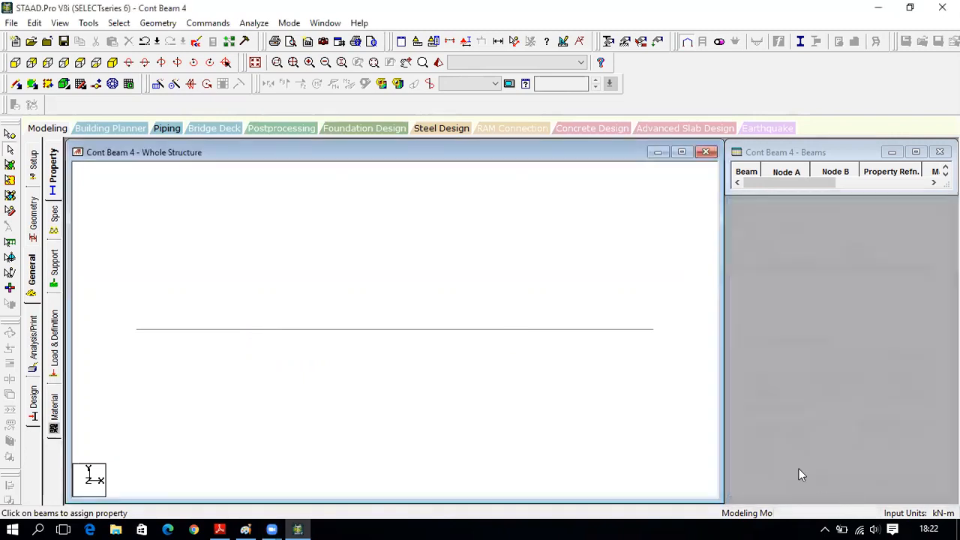
Bring up the 3D rendered view of the beam, save the modified structure, and return to the whole-structure view
click(681, 152)
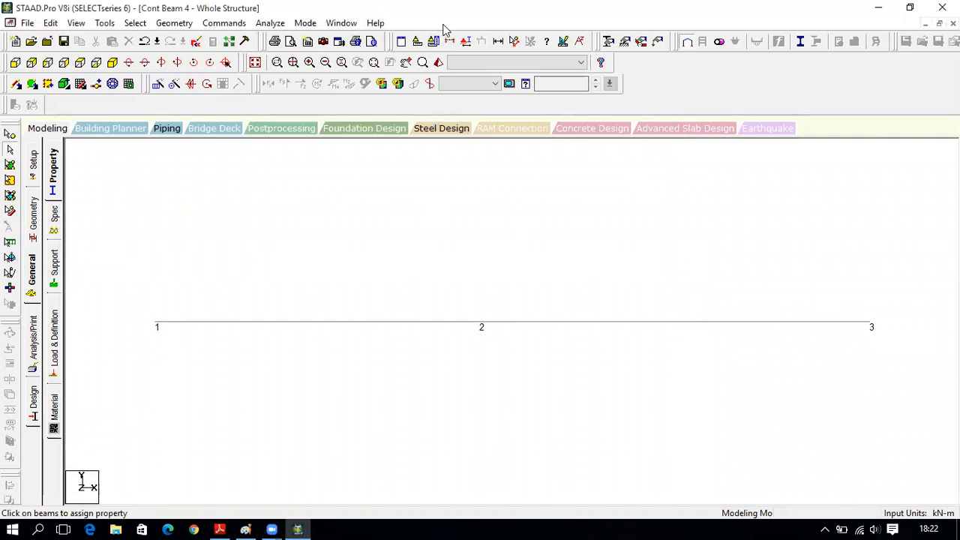
click(438, 62)
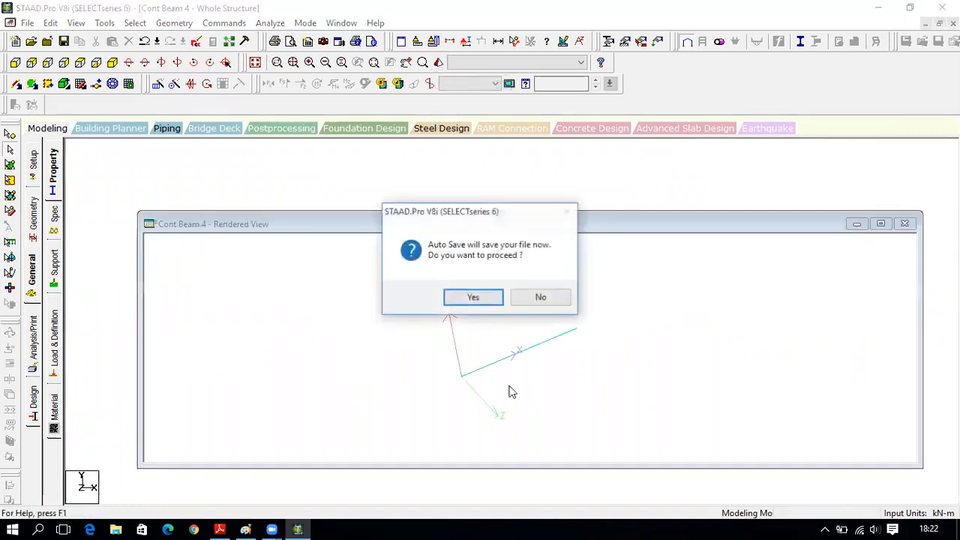
click(483, 299)
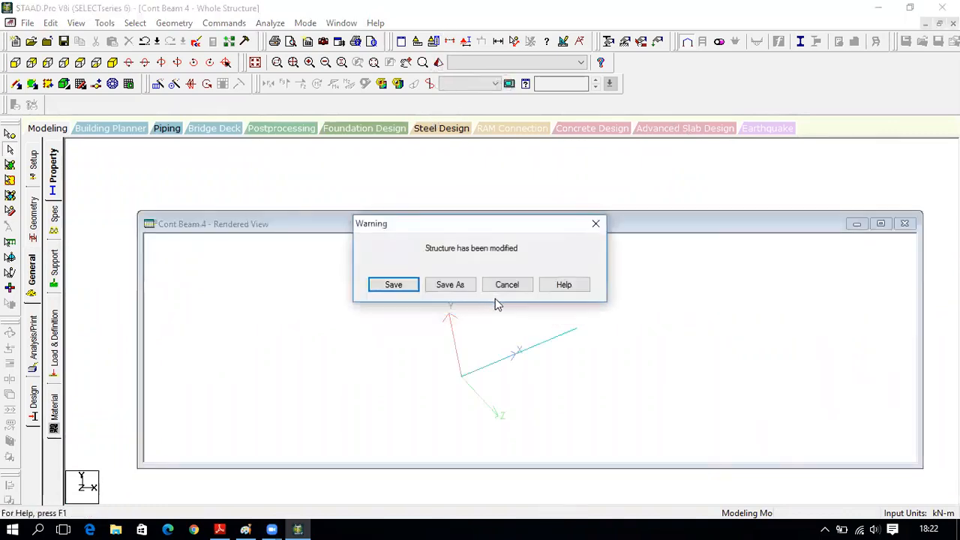
click(409, 286)
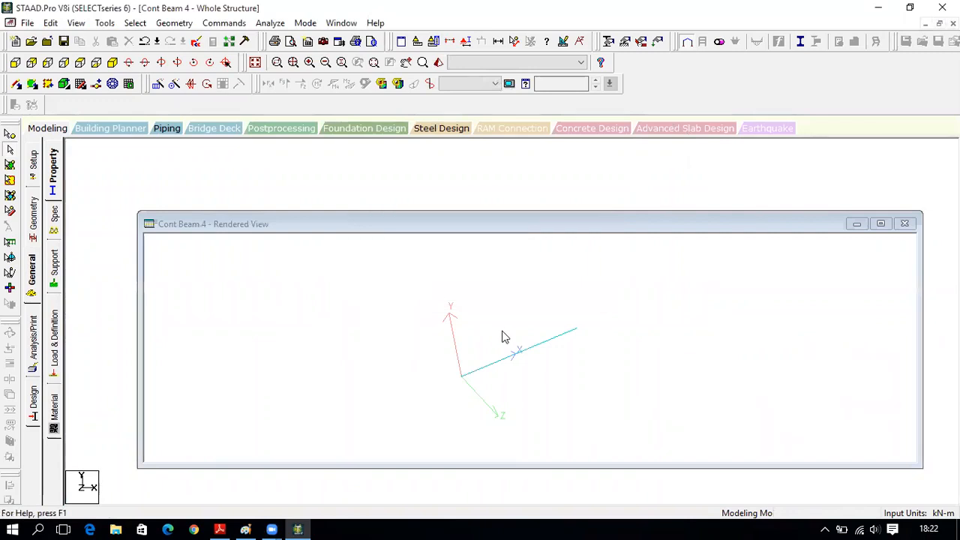
click(900, 225)
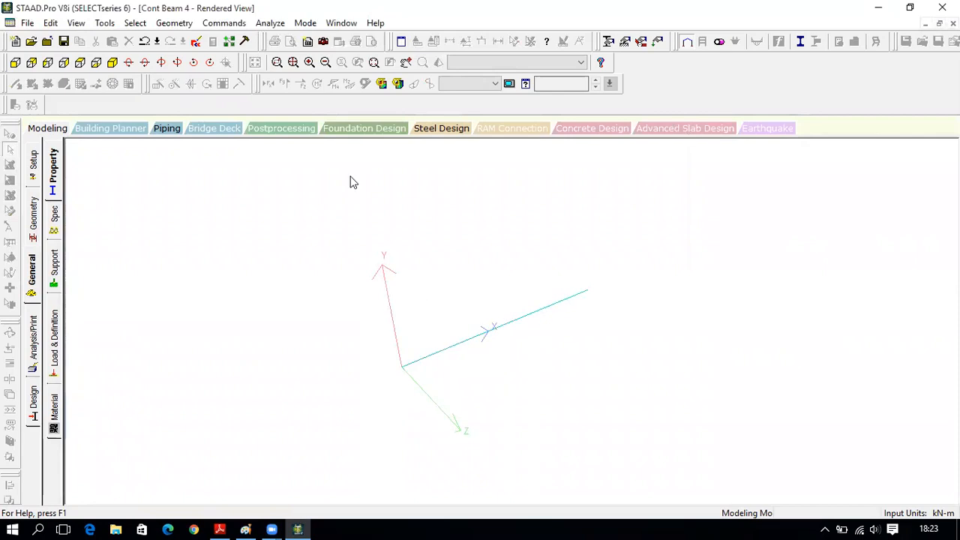
click(62, 131)
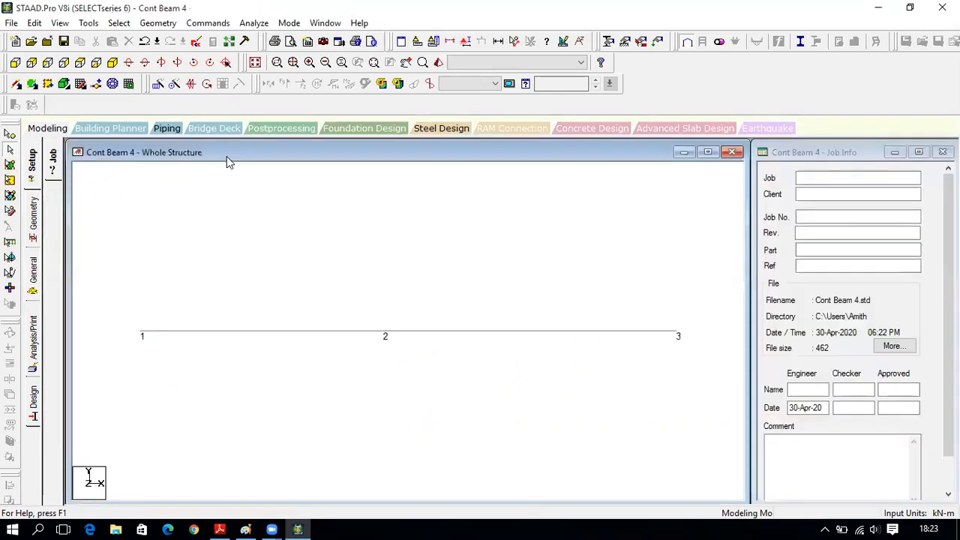
Examine which span each of the two General sections is assigned to, and clear the selection
click(307, 334)
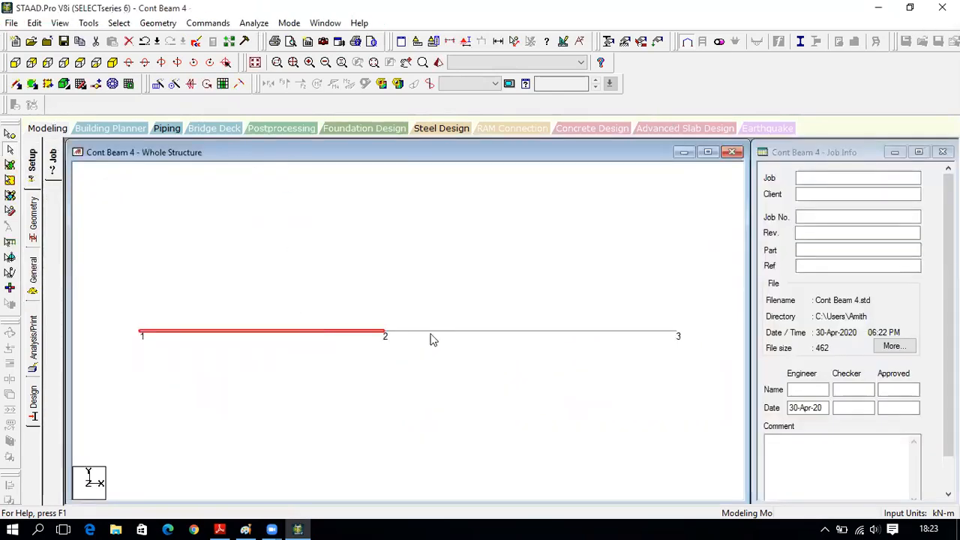
click(623, 425)
click(37, 278)
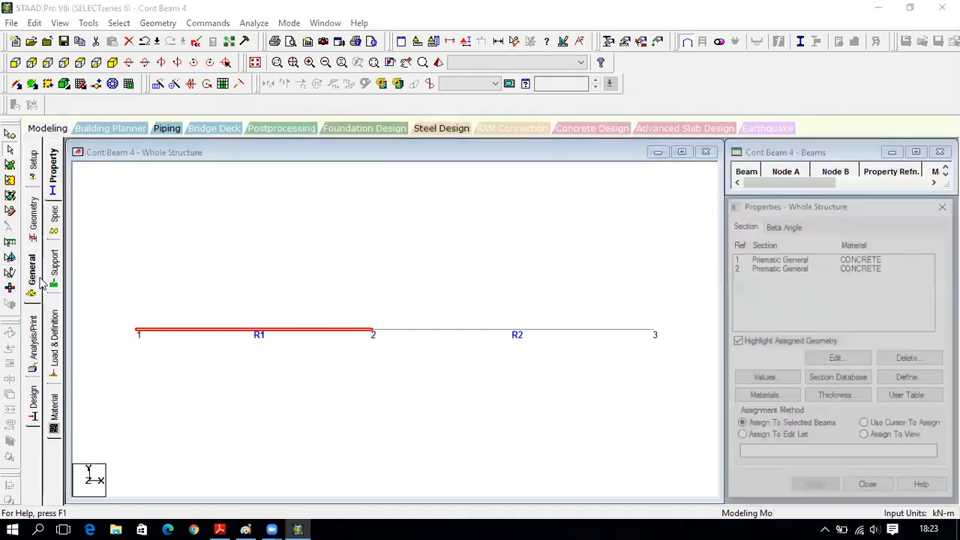
click(776, 261)
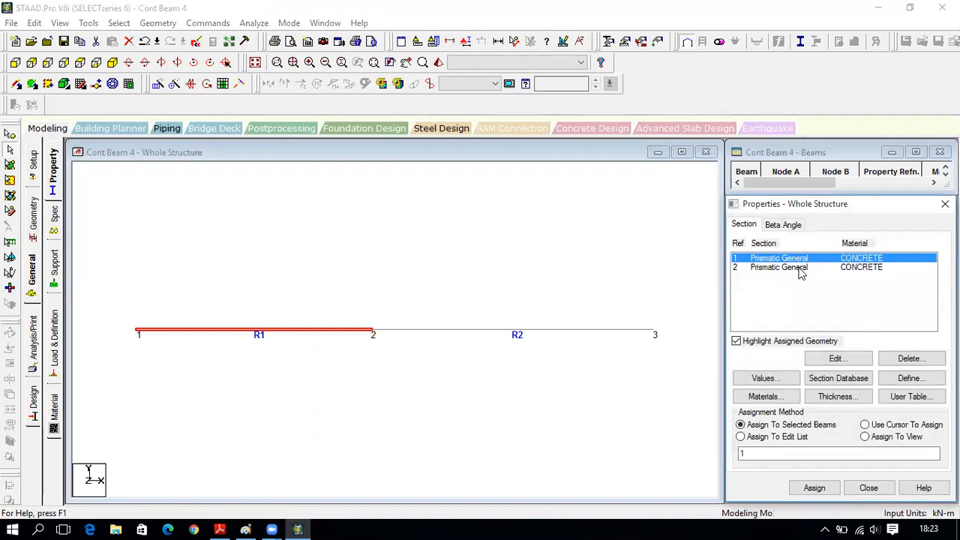
click(756, 268)
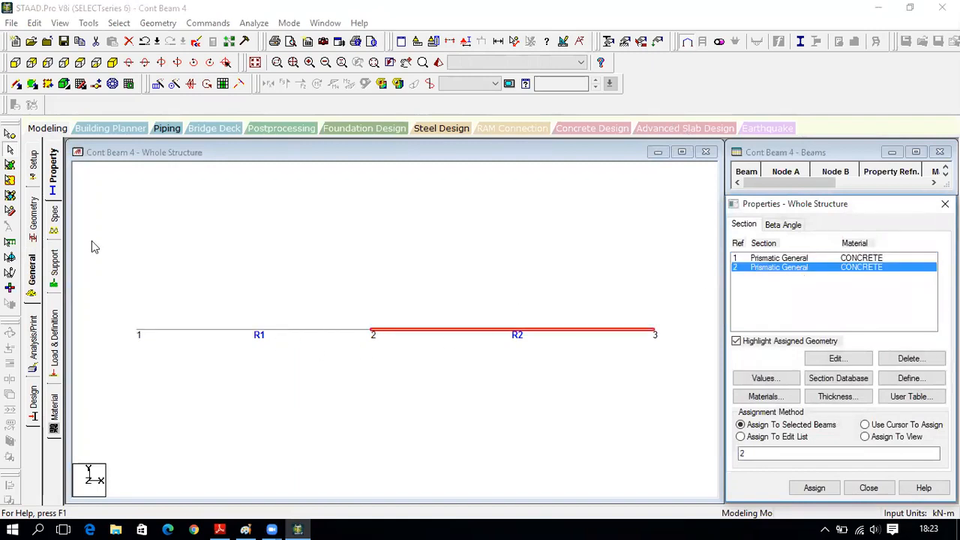
click(350, 153)
click(353, 330)
click(397, 287)
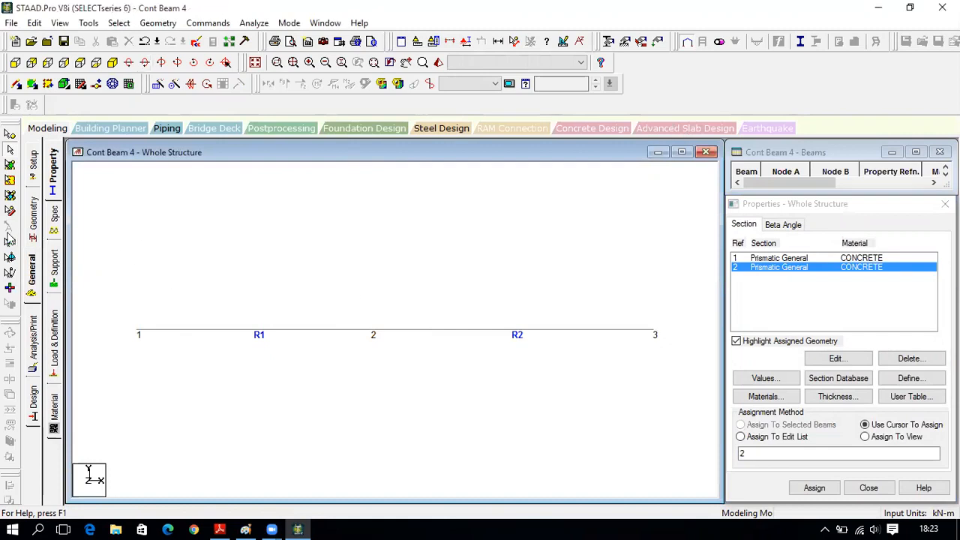
Create a fixed support and a pinned support, consulting the Problem 314 figure in Adobe Reader for the support types
click(54, 266)
click(853, 385)
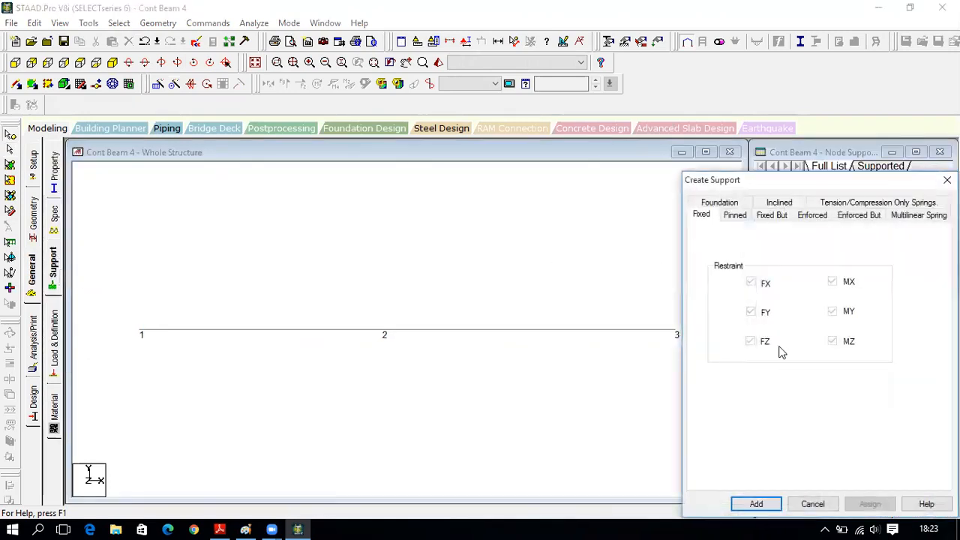
click(219, 529)
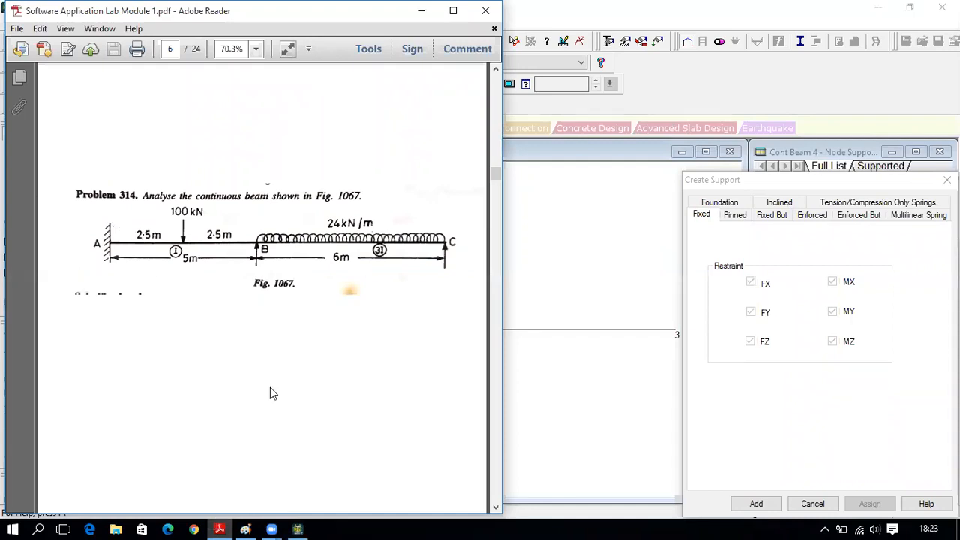
click(298, 529)
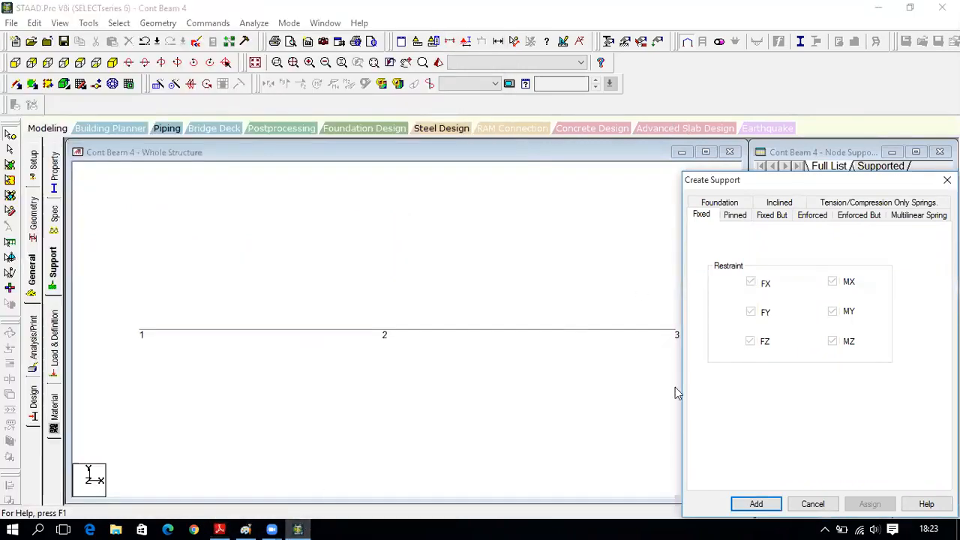
click(759, 504)
click(851, 384)
click(736, 215)
click(757, 505)
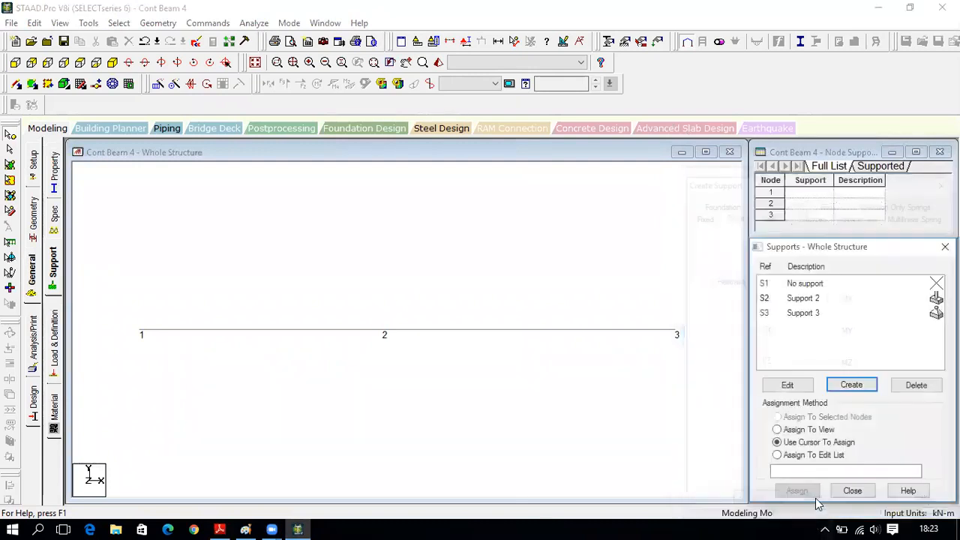
Assign the fixed support to node 1 and the pinned support to nodes 2 and 3, and maximise the structure view
click(867, 299)
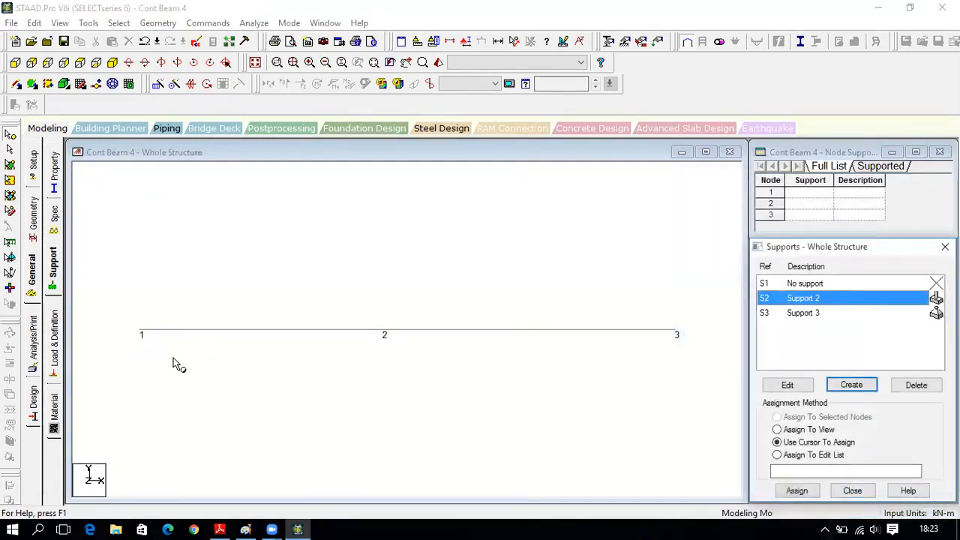
click(797, 491)
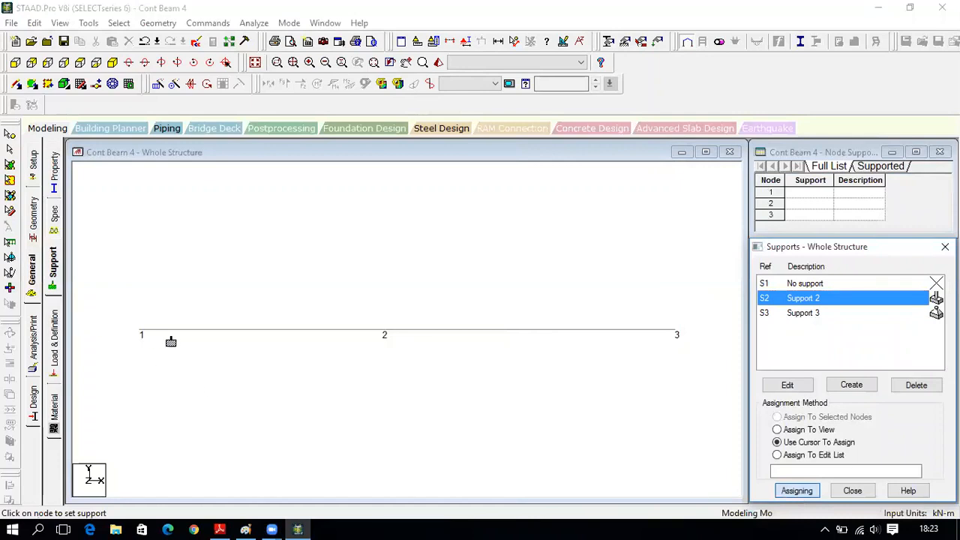
click(138, 334)
click(804, 314)
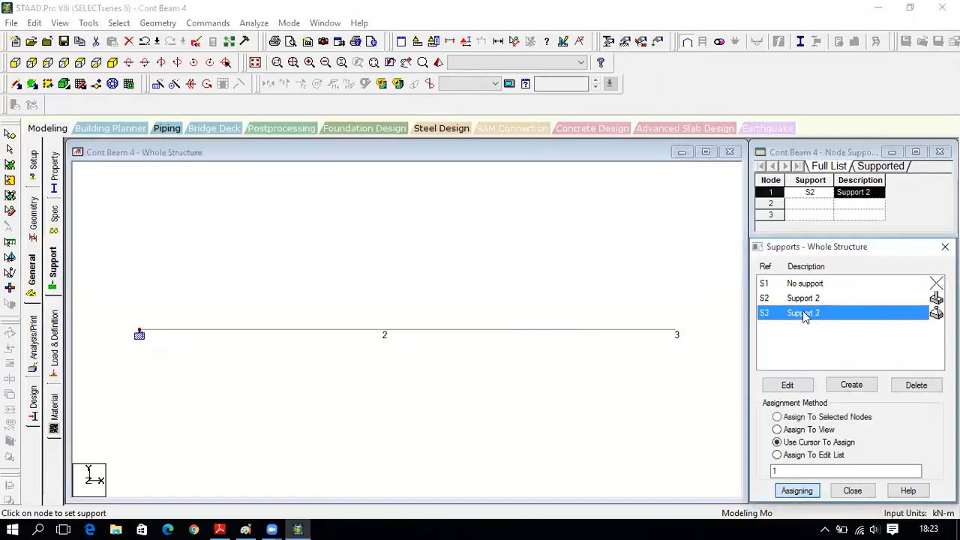
click(384, 334)
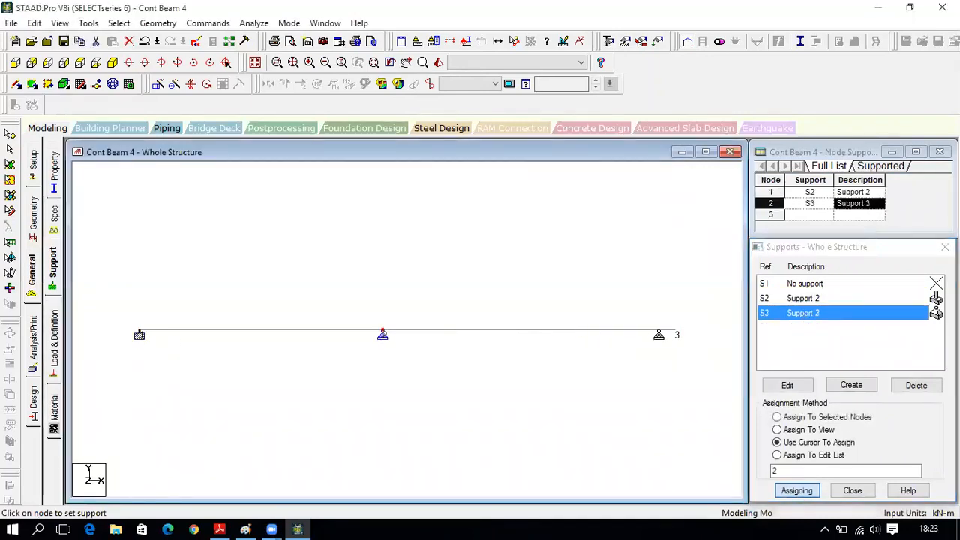
click(675, 334)
click(797, 491)
click(851, 491)
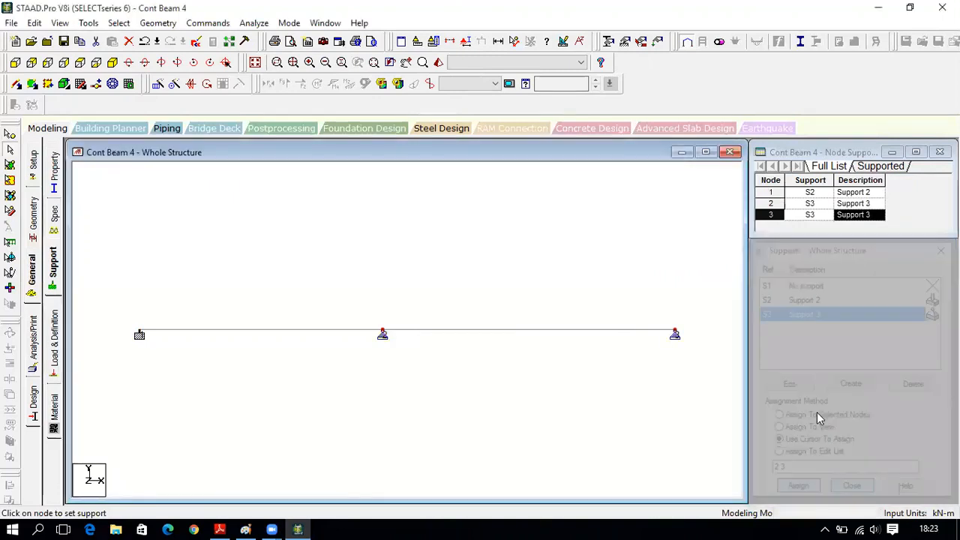
click(706, 151)
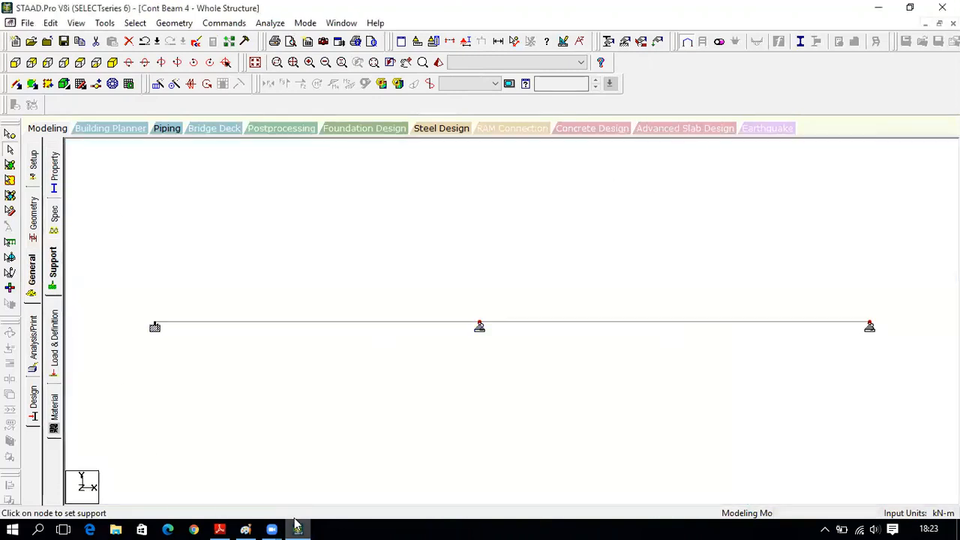
Check the loads in the Problem 314 PDF, and return to STAAD.Pro to add primary load case 1 titled LOAD CASE 1
click(220, 530)
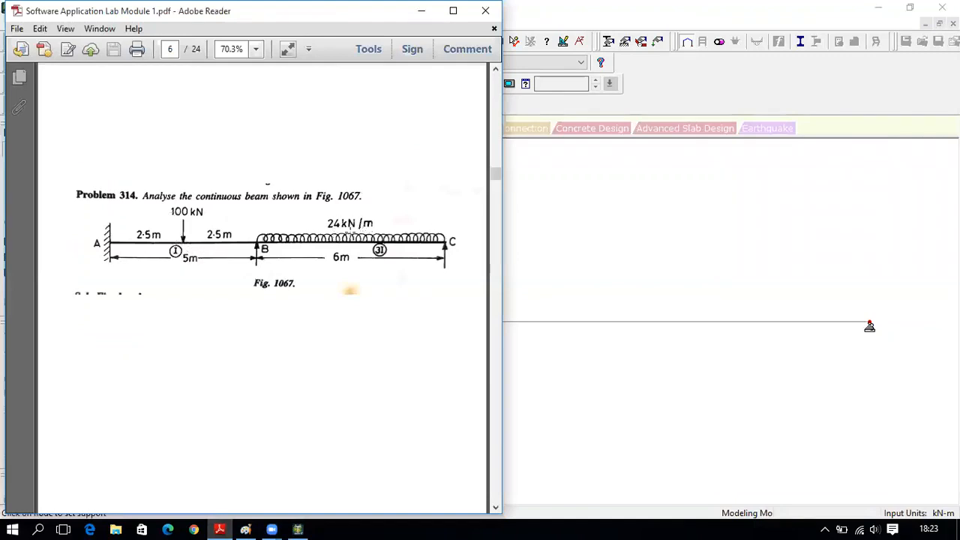
click(297, 529)
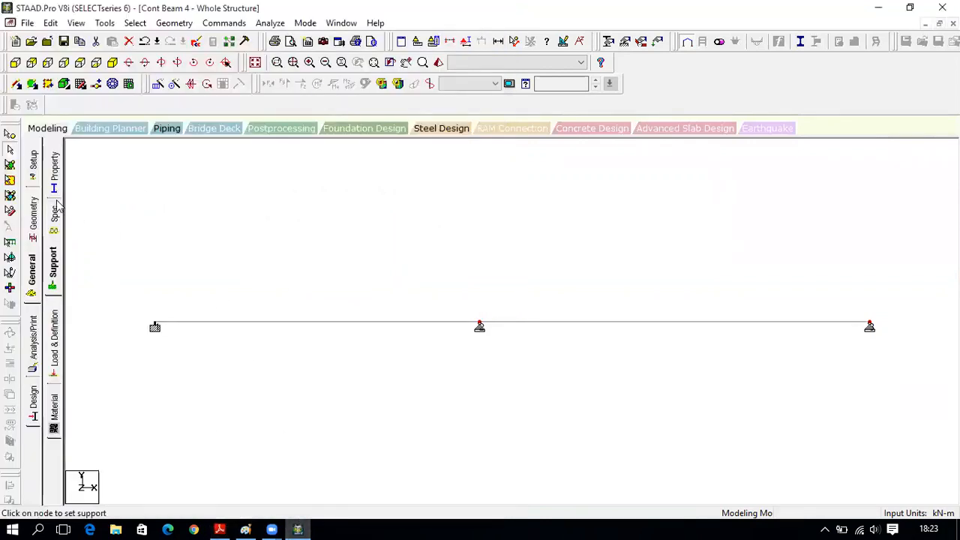
click(54, 344)
click(763, 177)
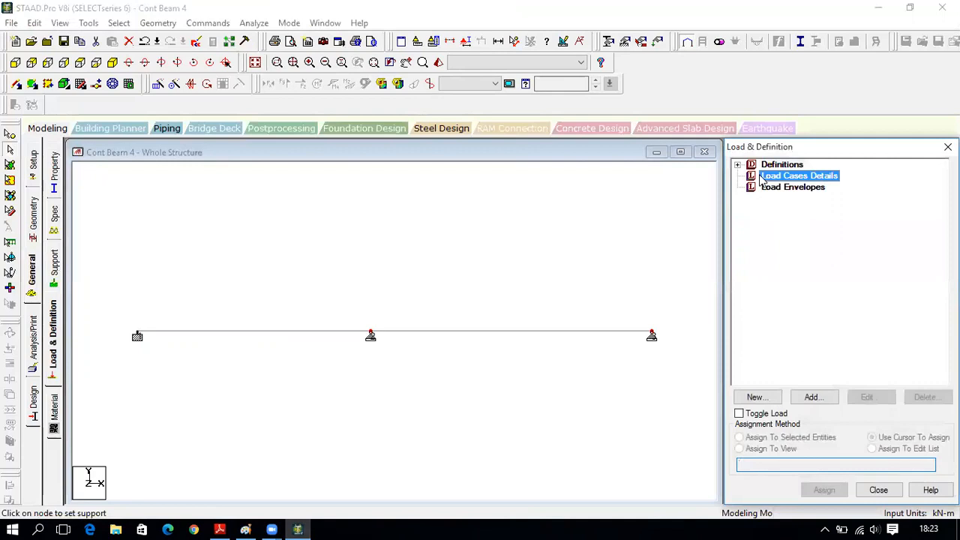
click(814, 397)
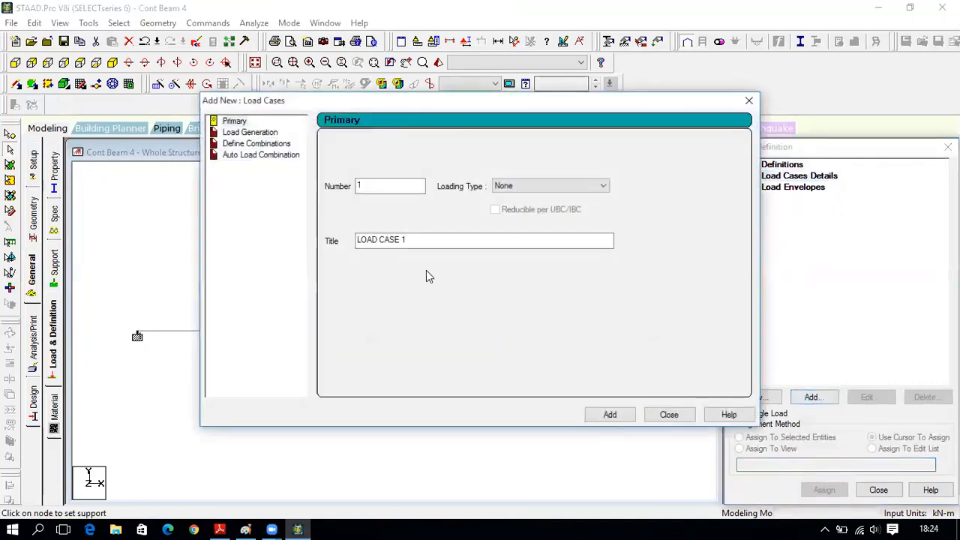
click(632, 415)
click(670, 415)
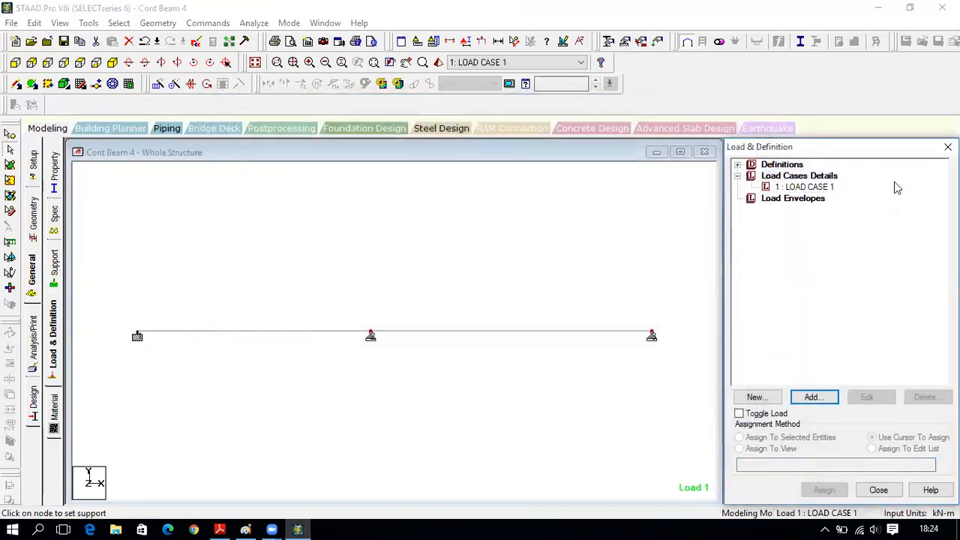
Add a uniform member force of -24 kN/m in direction GY to LOAD CASE 1, and bring up the concentrated force settings
click(814, 397)
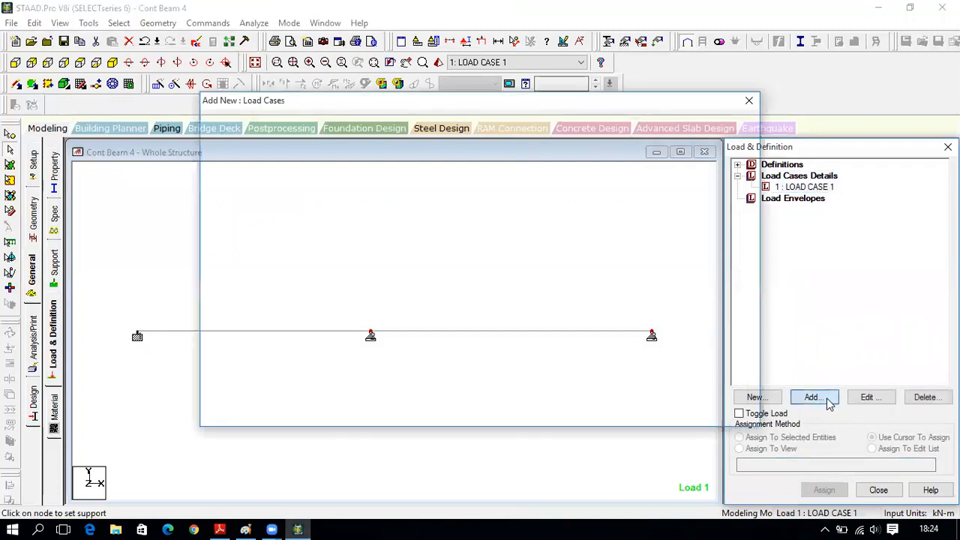
click(183, 93)
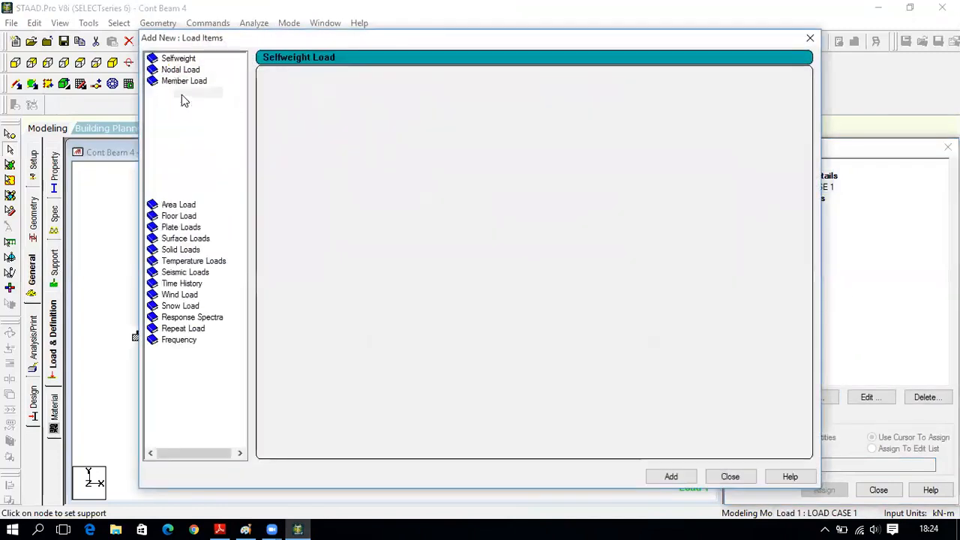
click(294, 525)
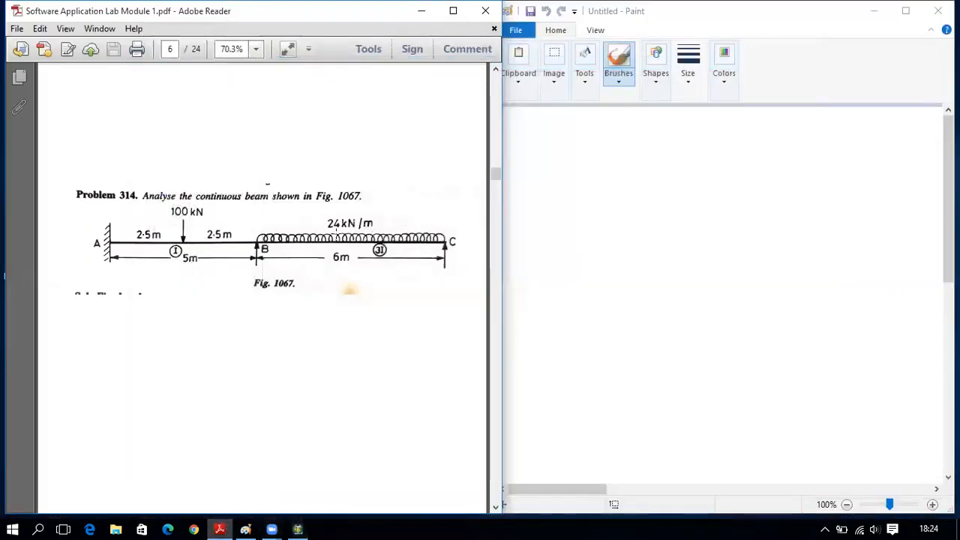
click(297, 526)
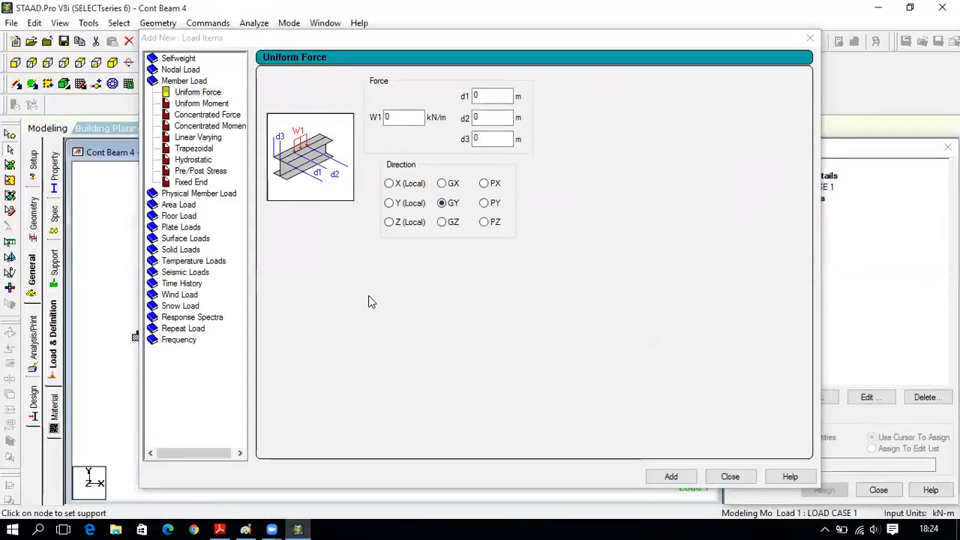
click(393, 119)
text(-24)
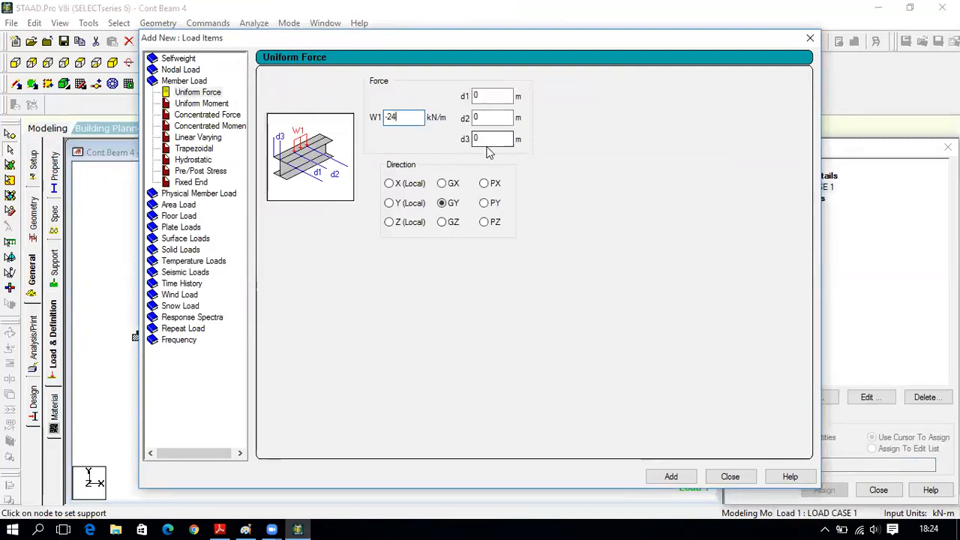
click(685, 480)
click(203, 116)
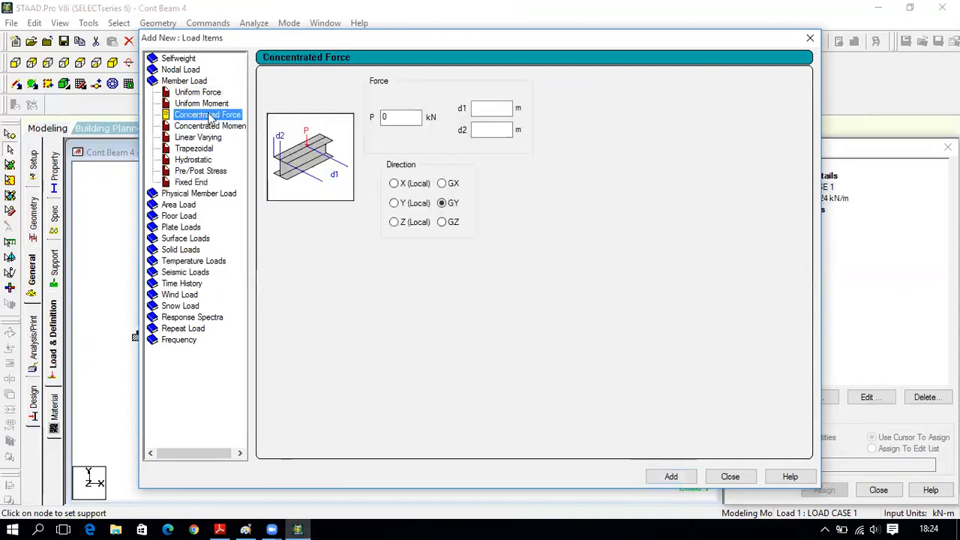
Mark distance d1 from support A to the 100 kN load on the Problem 314 figure in Adobe Reader, and clear the markings
click(220, 529)
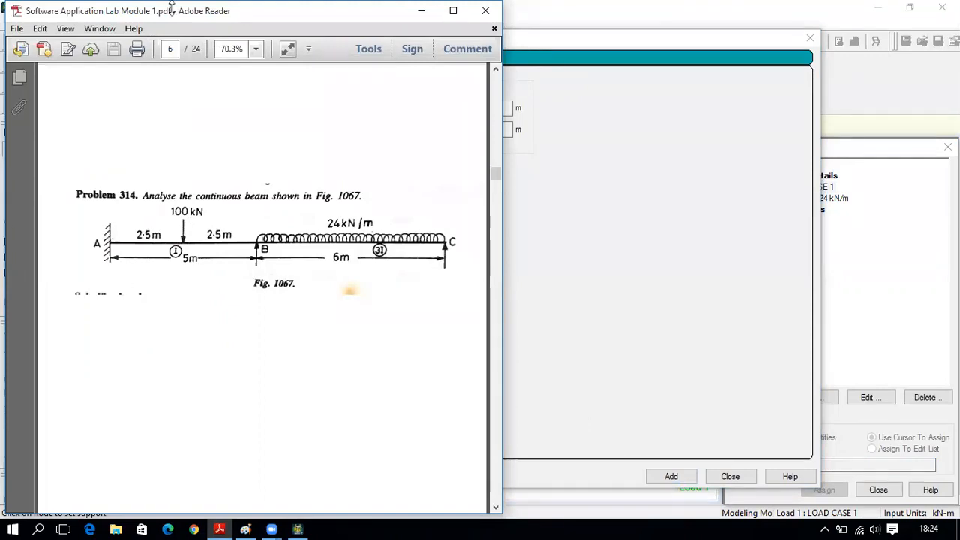
click(219, 529)
drag(108, 230, 183, 232)
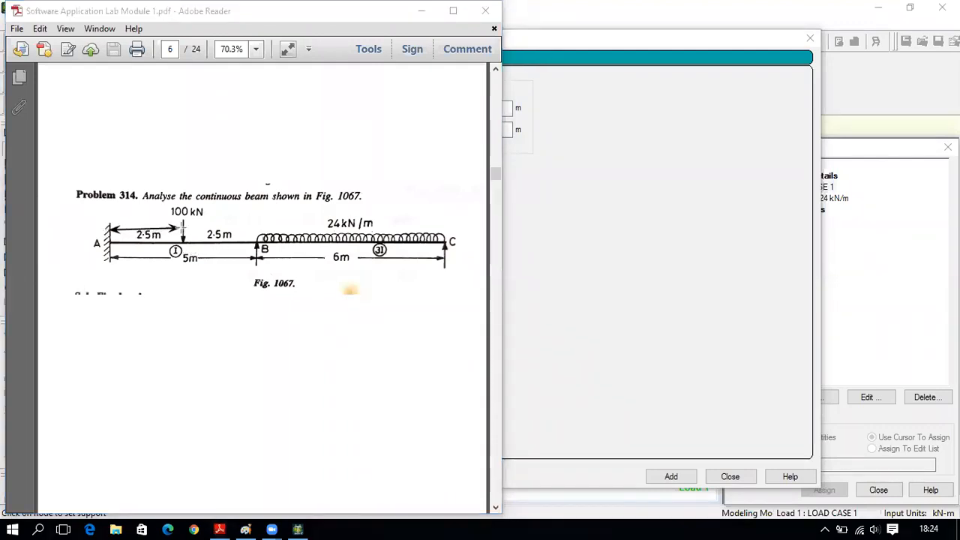
click(150, 210)
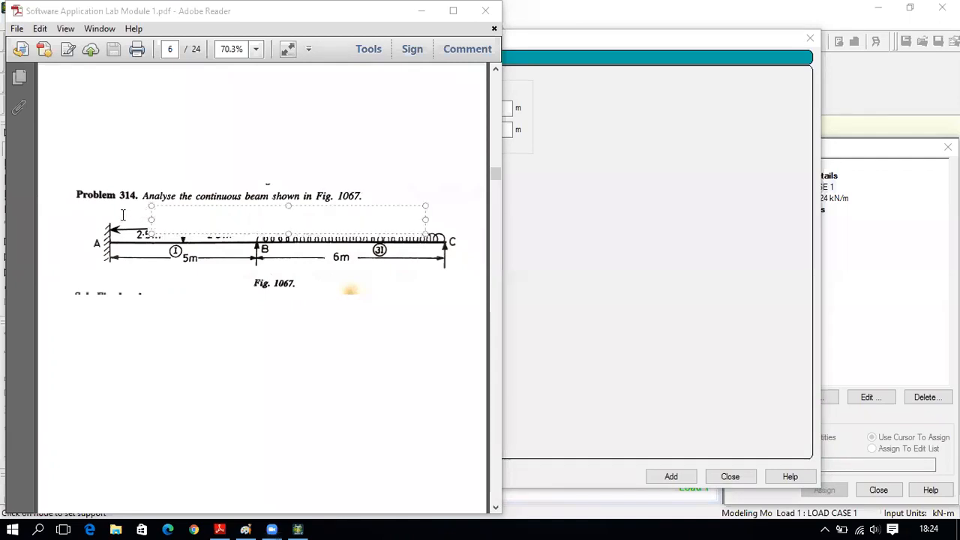
click(123, 216)
click(124, 215)
text(d1)
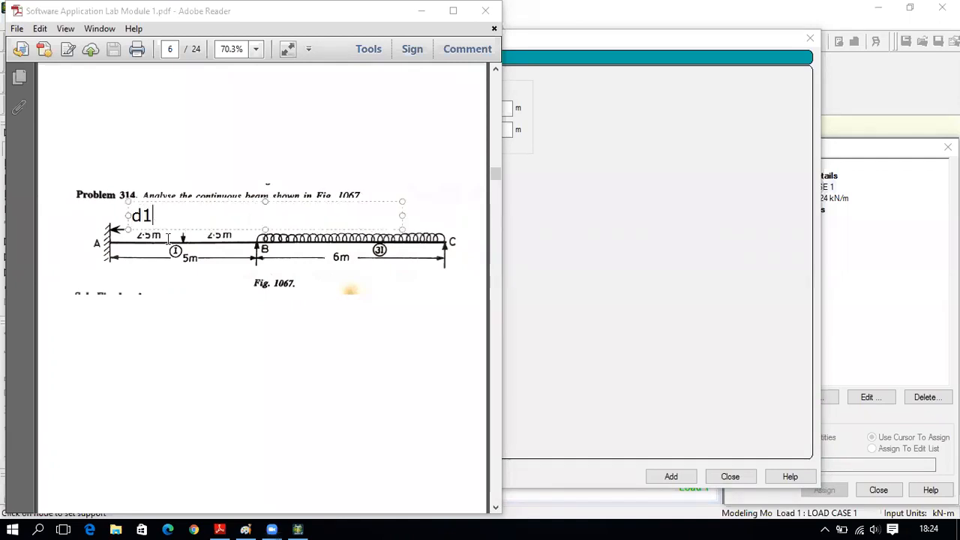
click(308, 390)
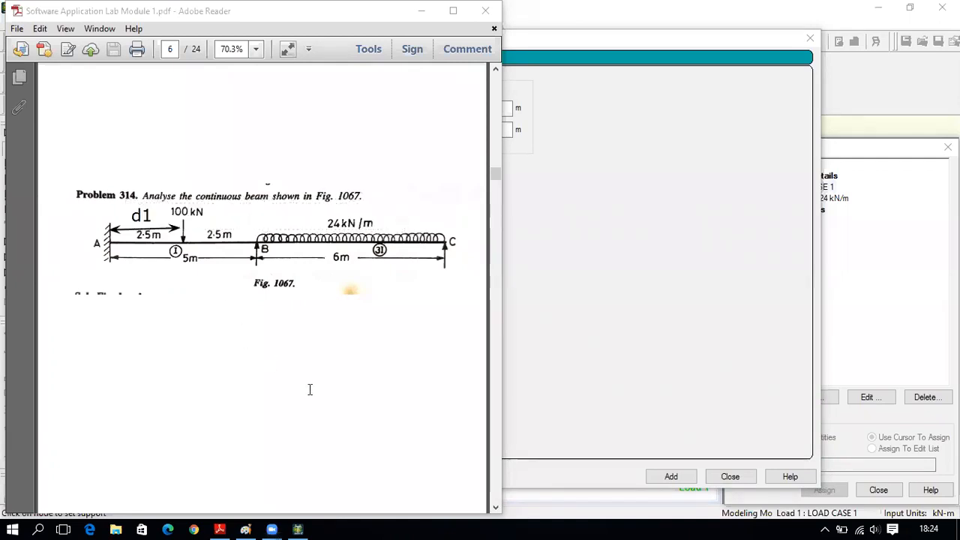
click(464, 98)
drag(138, 247, 151, 197)
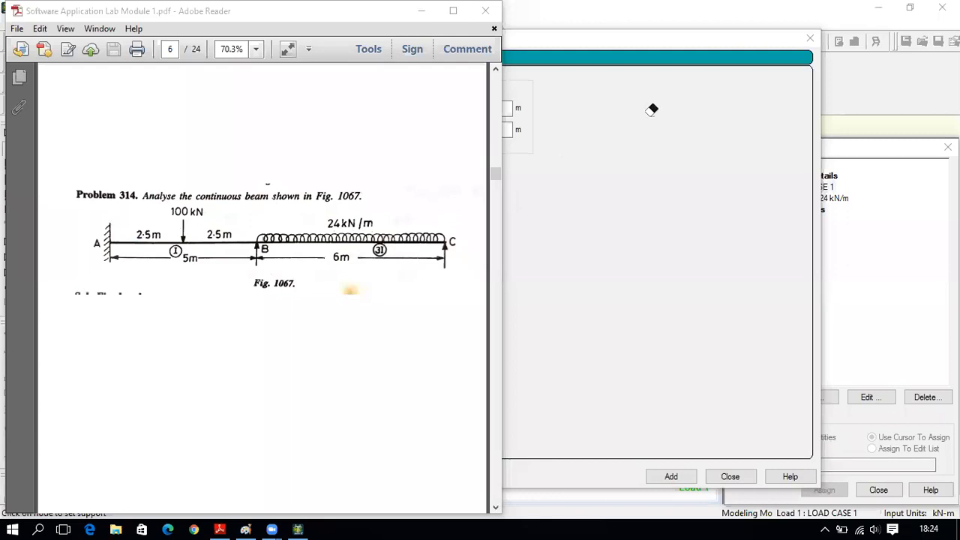
Return to STAAD.Pro and add a concentrated member force of -100 kN in direction GY with d1 at 2.5 m
click(298, 530)
click(417, 117)
text(-100)
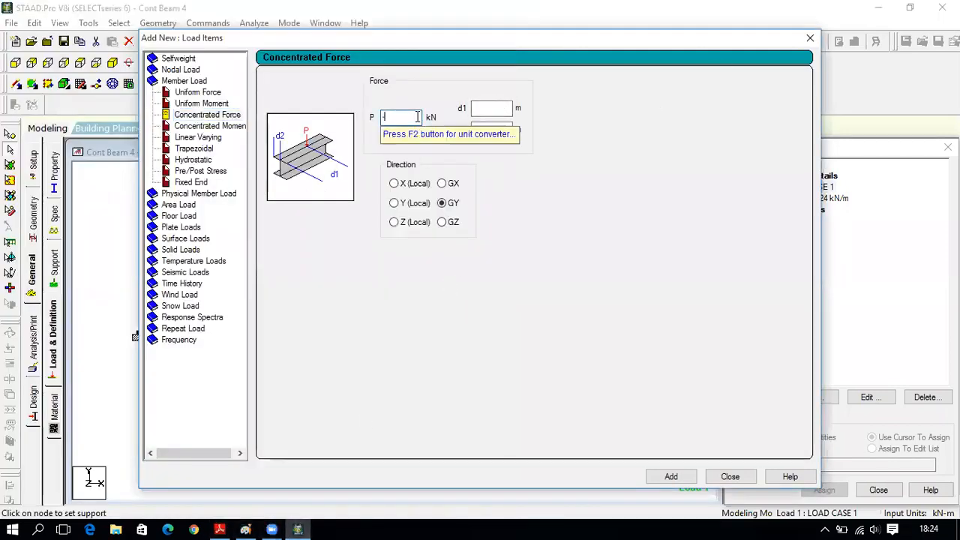
click(498, 109)
text(2.5)
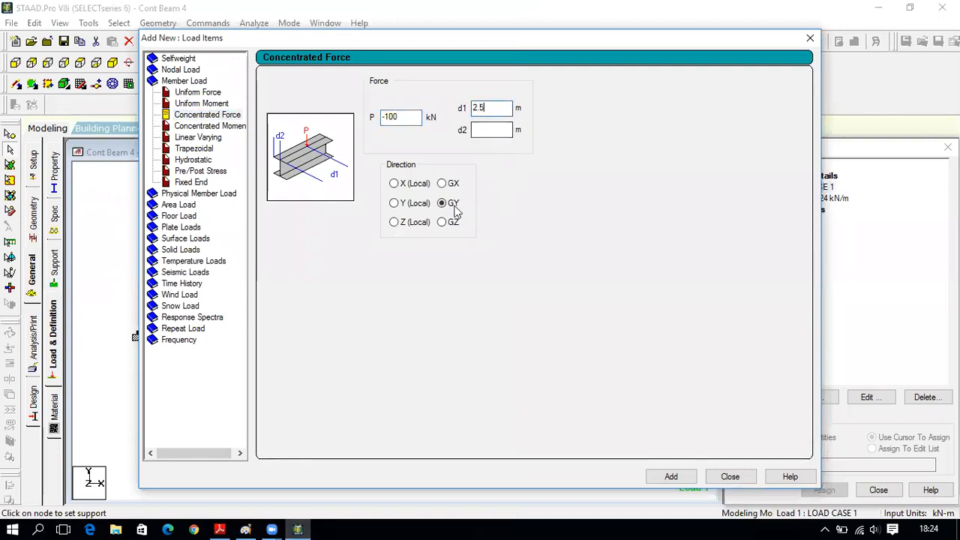
click(664, 477)
click(729, 477)
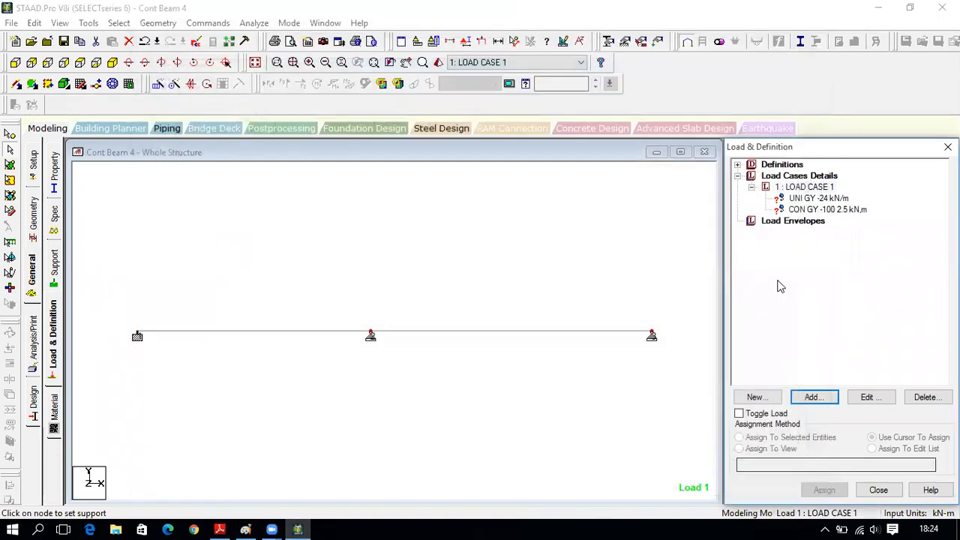
Assign the -24 kN/m uniform load to the 6 m span and the -100 kN point load to the 5 m span
click(809, 198)
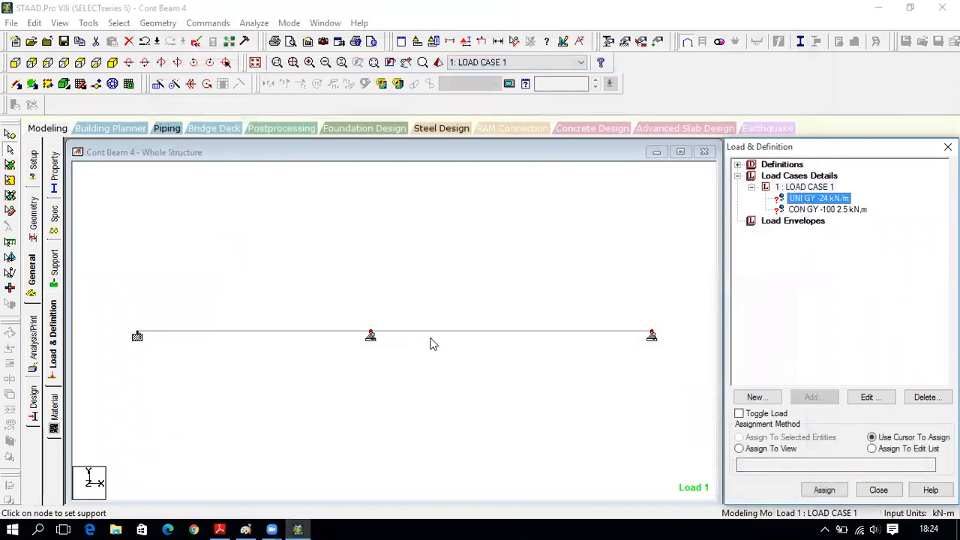
click(825, 490)
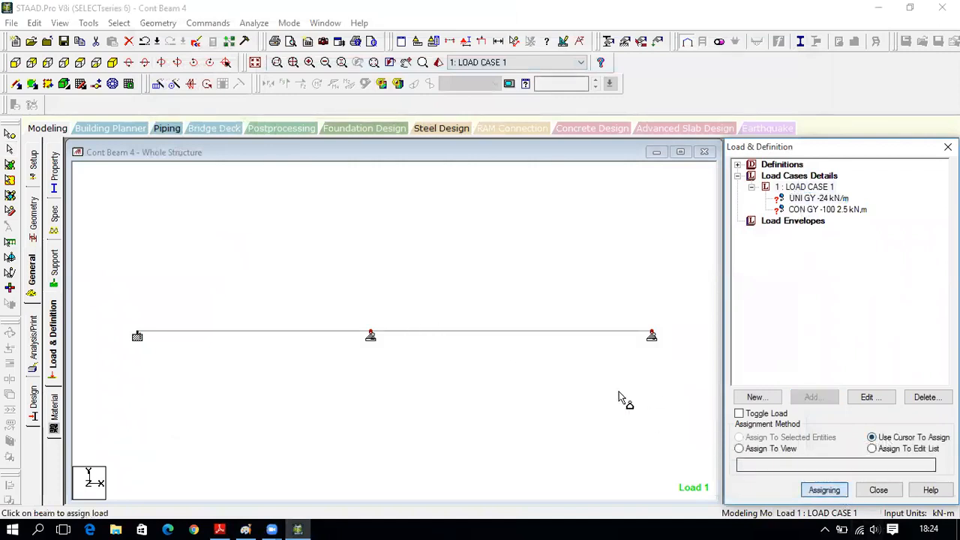
click(564, 333)
click(804, 210)
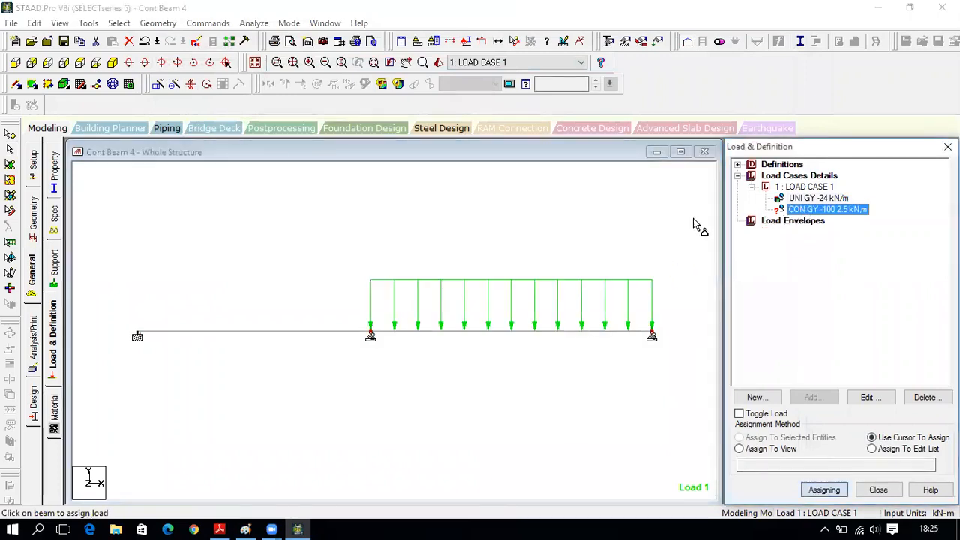
click(286, 334)
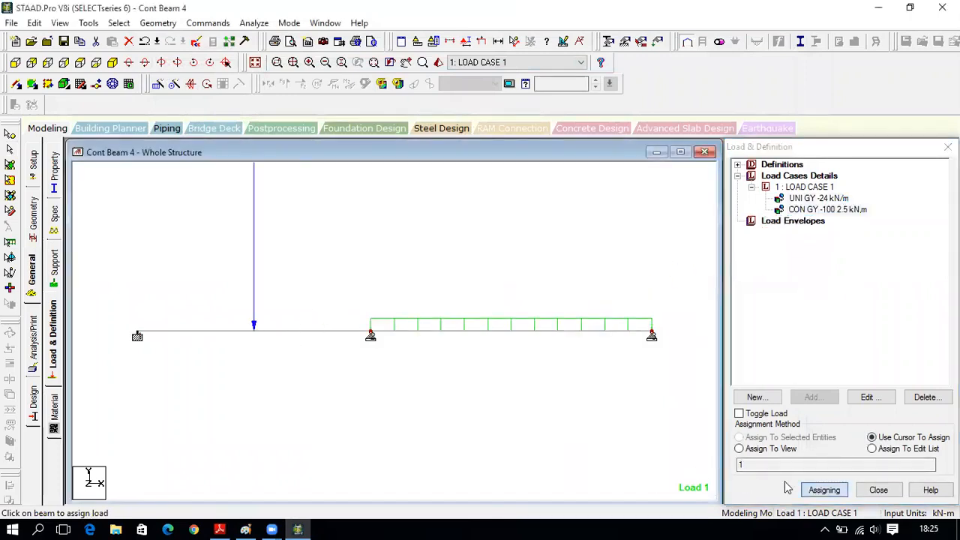
click(875, 491)
Maximise the structure view, display the loads with load values, and set the point force scale to 60 kN per m
click(680, 151)
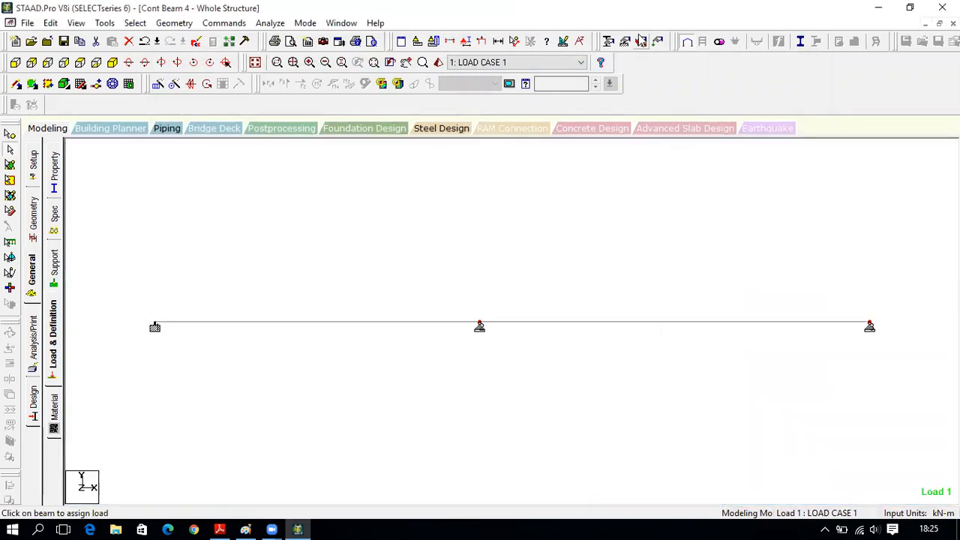
click(482, 40)
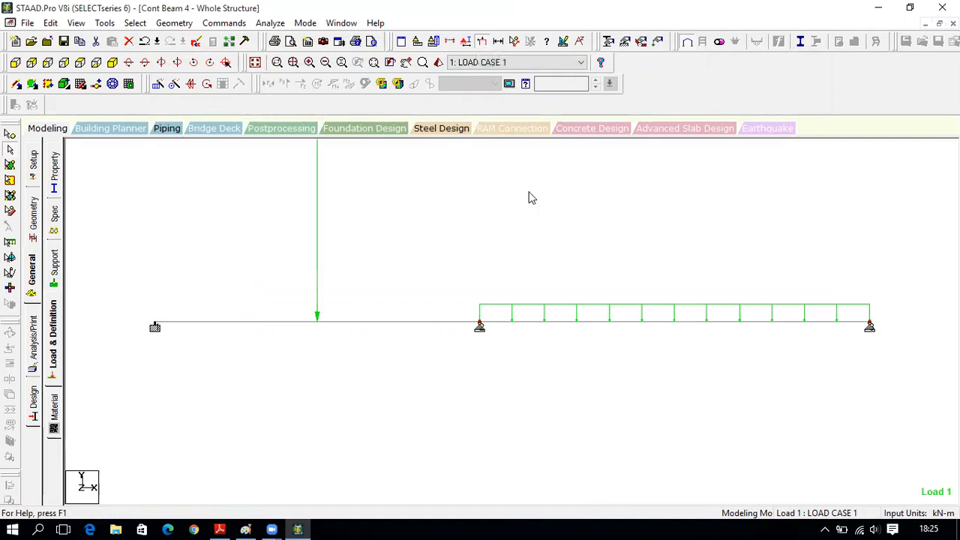
right_click(420, 220)
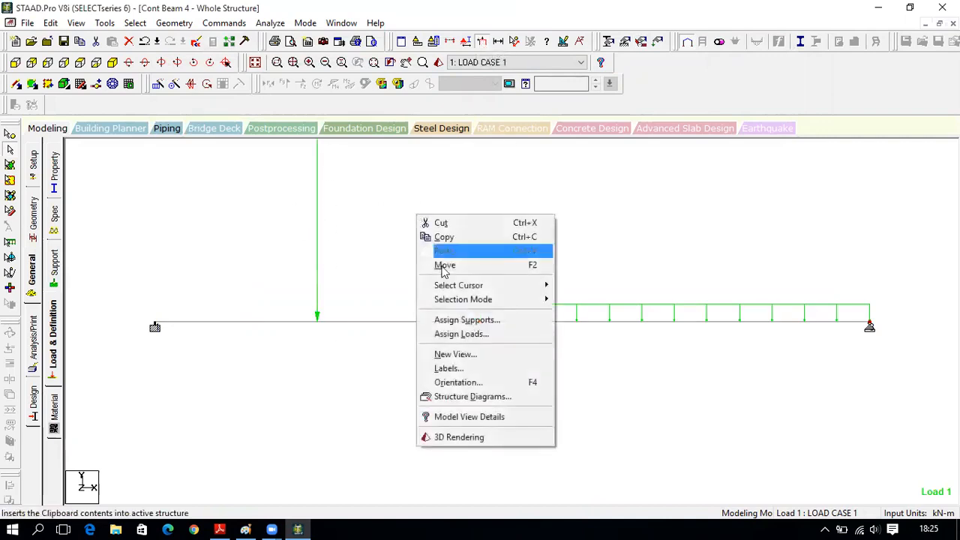
click(492, 371)
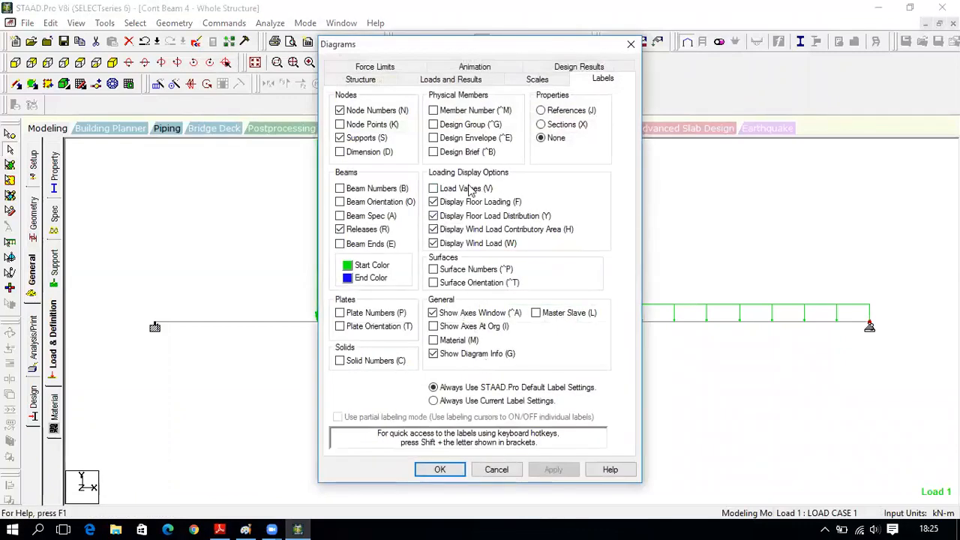
click(537, 79)
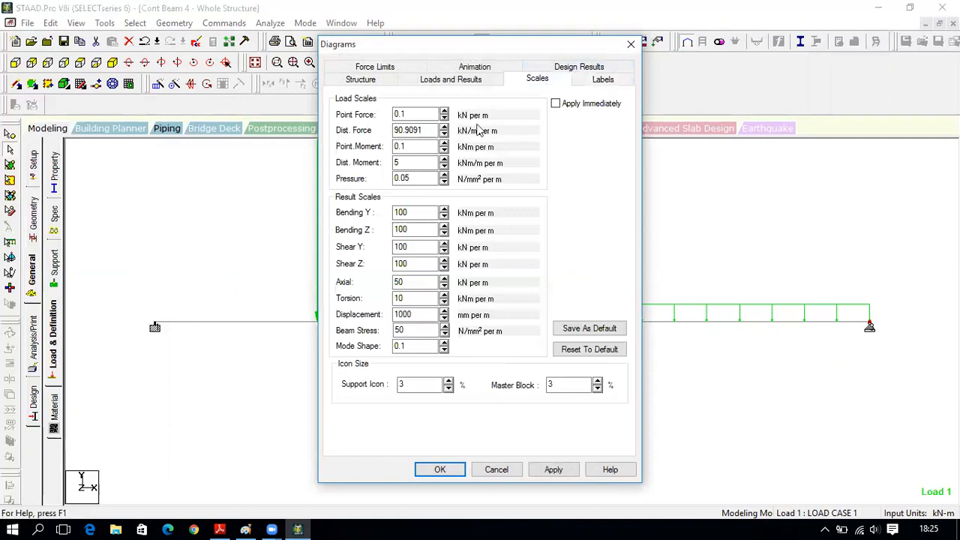
double_click(425, 117)
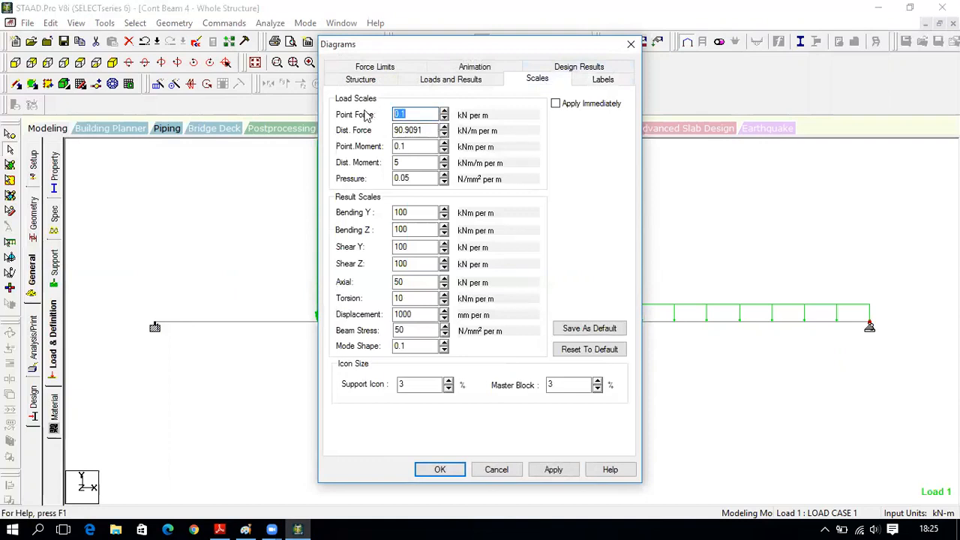
text(60)
click(564, 470)
click(450, 474)
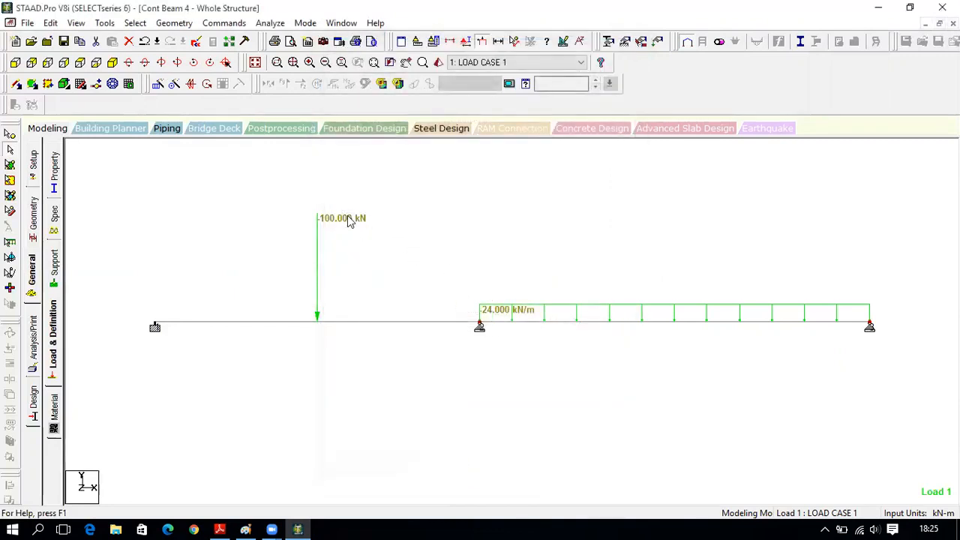
Display the member dimensions for the whole view, and remove them again
click(498, 41)
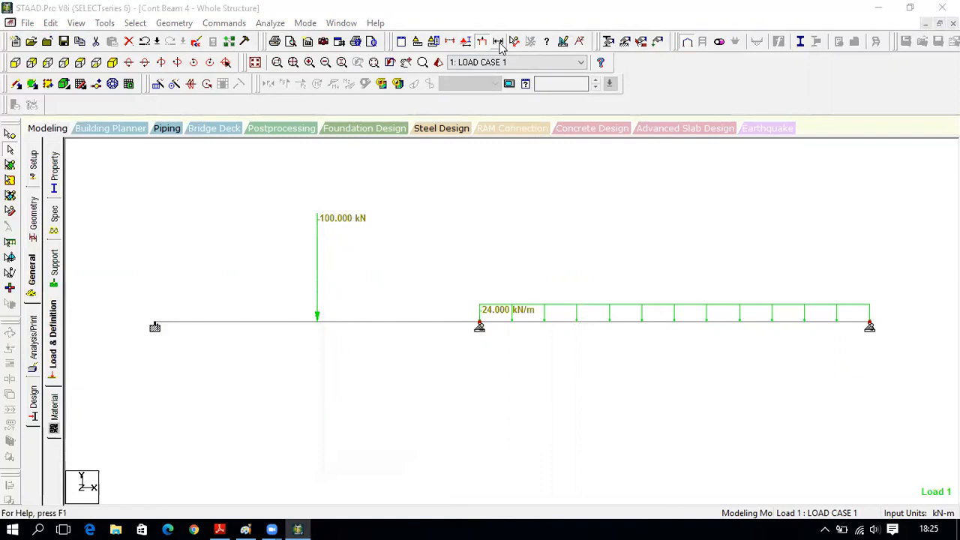
click(225, 202)
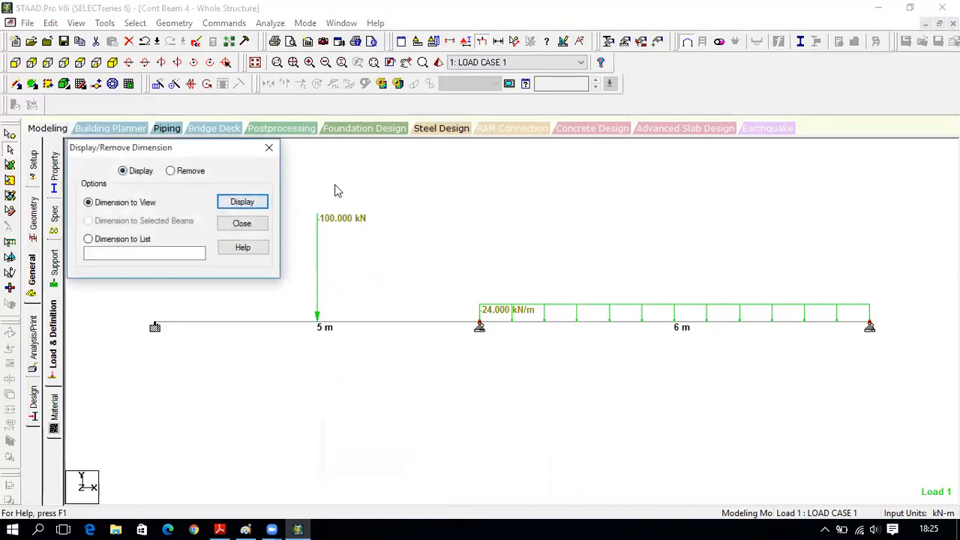
click(184, 173)
click(234, 201)
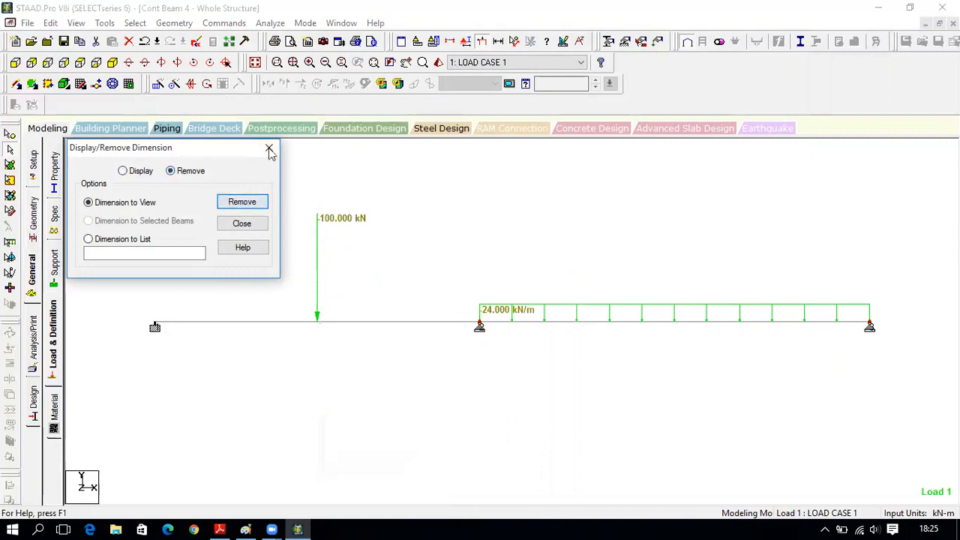
click(269, 150)
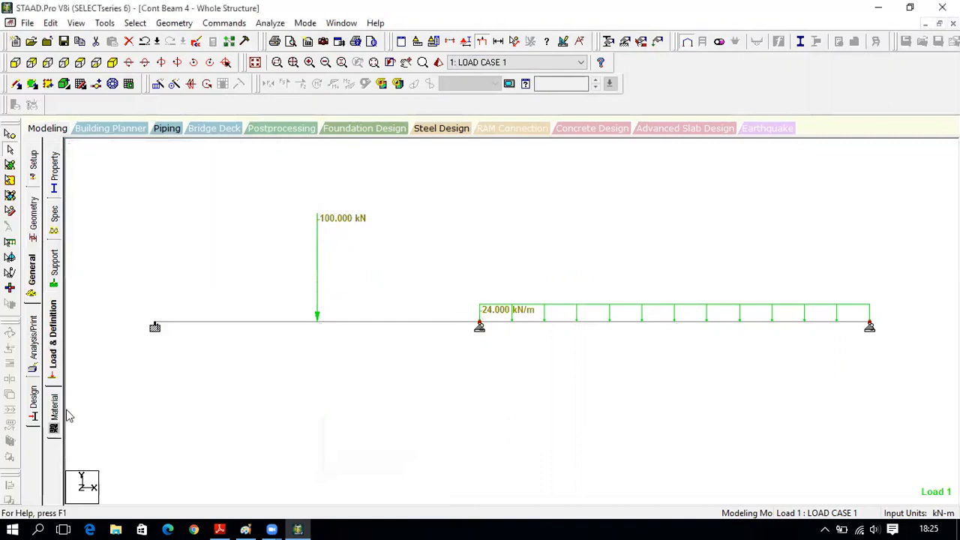
Add a Perform Analysis command with the No Print option, and run the analysis
click(34, 366)
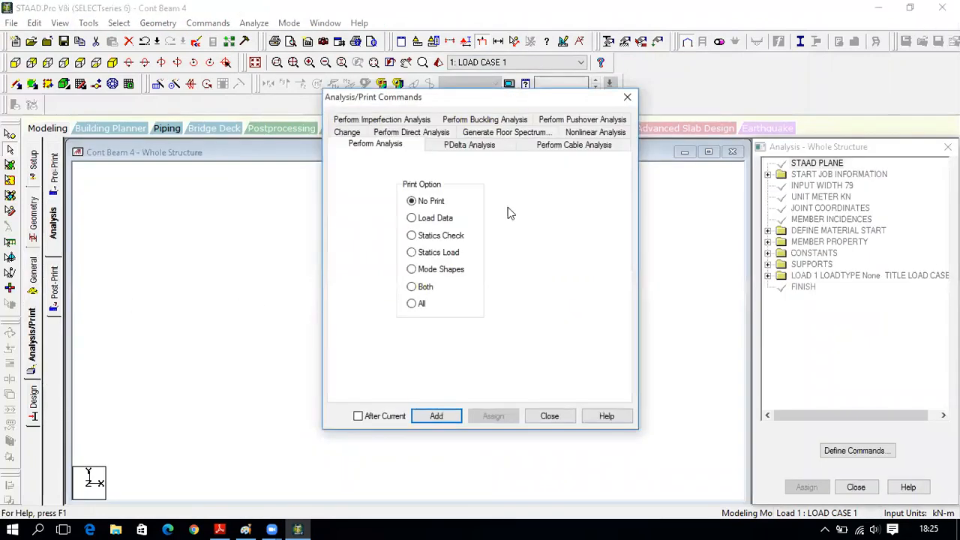
click(442, 416)
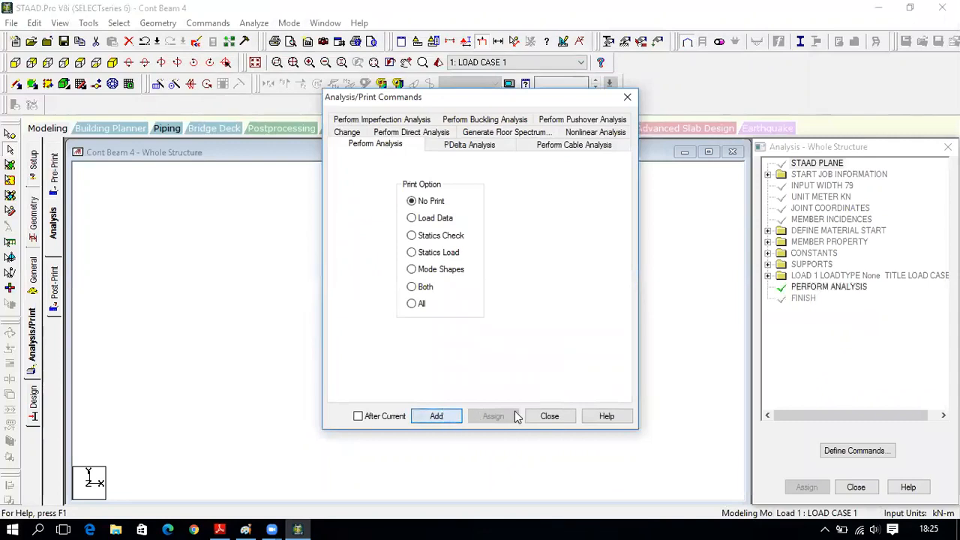
click(544, 417)
click(255, 24)
click(279, 38)
click(406, 283)
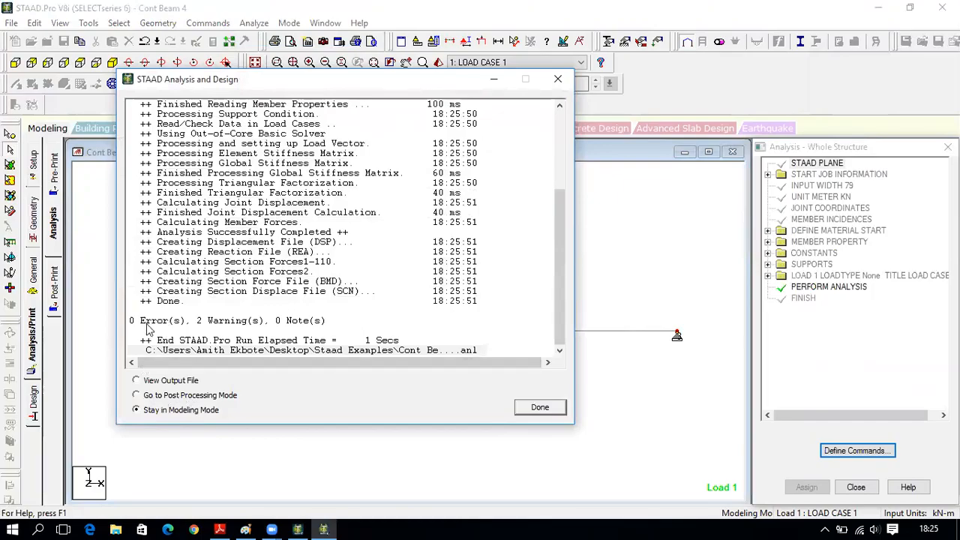
Go to post-processing mode with LOAD CASE 1 selected for the results
click(196, 395)
click(539, 409)
click(525, 252)
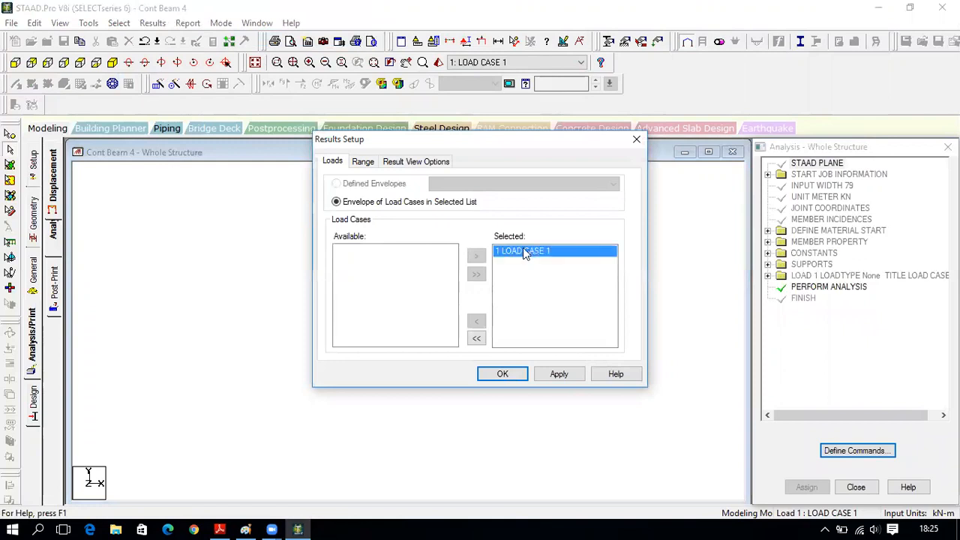
click(503, 374)
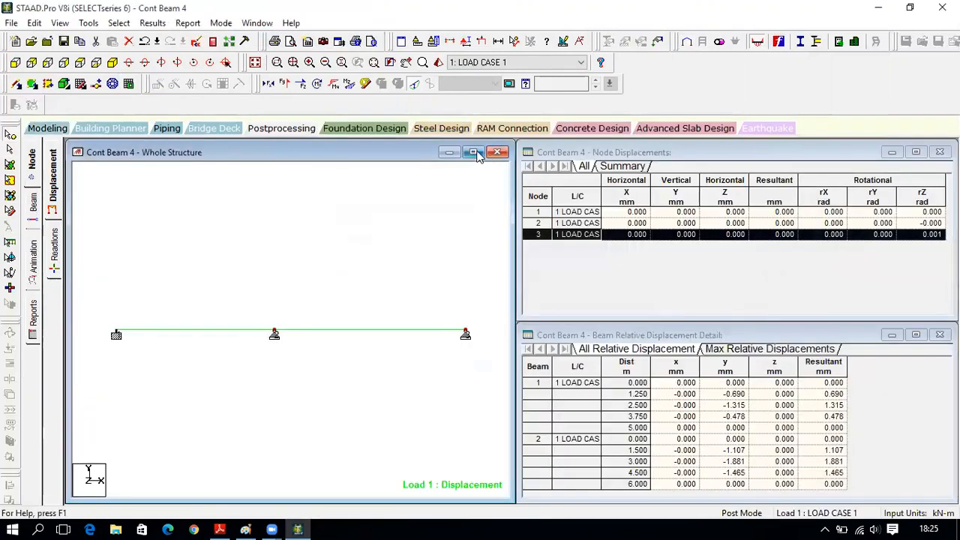
Maximise the whole structure view and show the Bending Z diagram instead of the displacement diagram
click(473, 153)
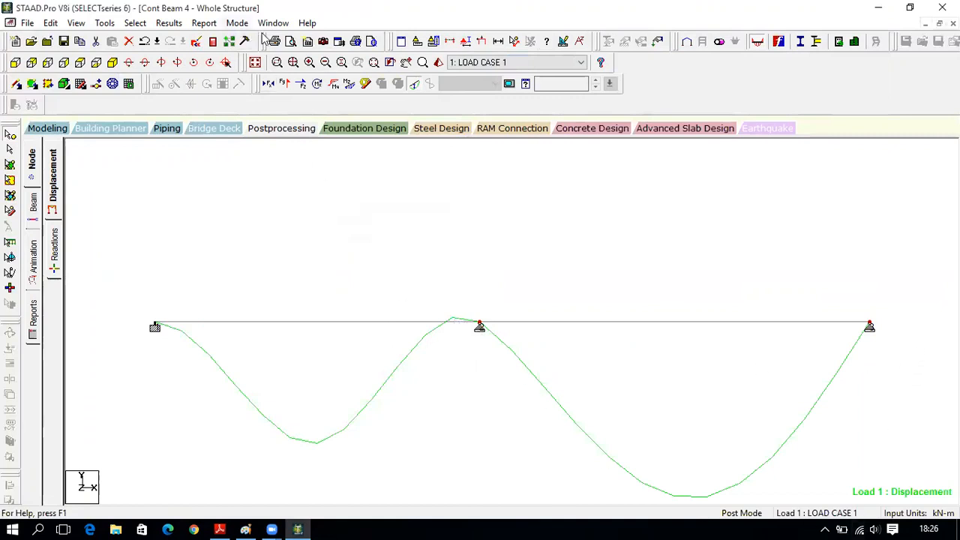
click(415, 85)
click(350, 84)
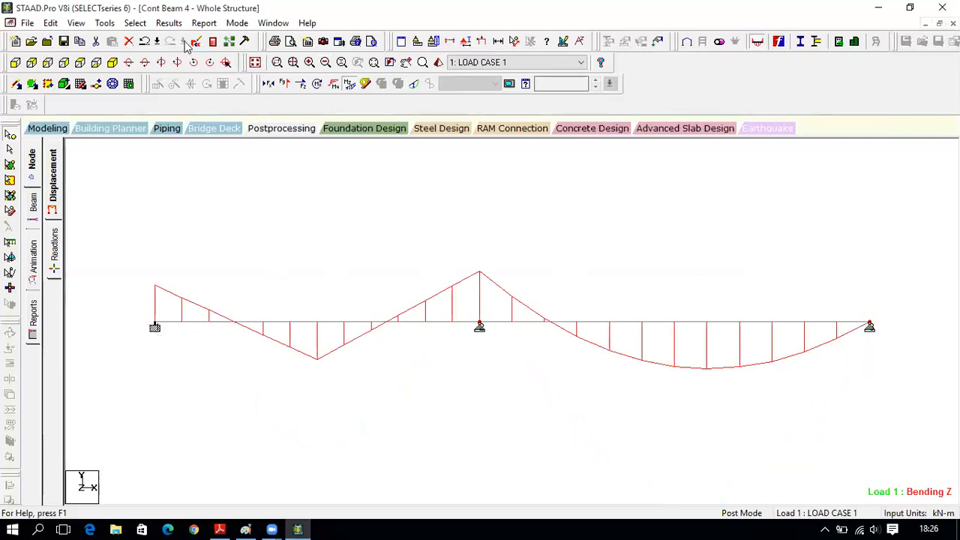
Annotate the bending moment values at the ends and mid point of all beams
click(169, 23)
click(224, 247)
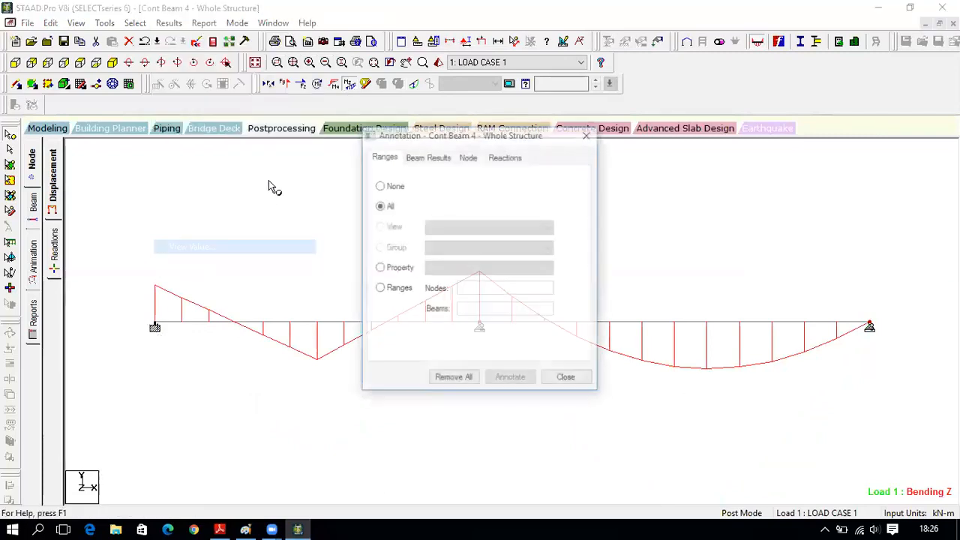
click(424, 157)
click(388, 190)
click(513, 380)
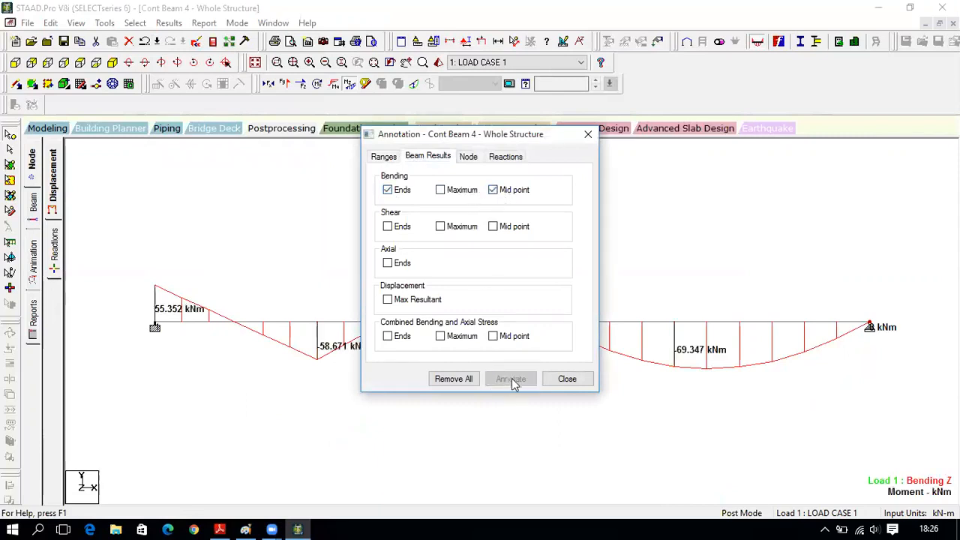
click(575, 380)
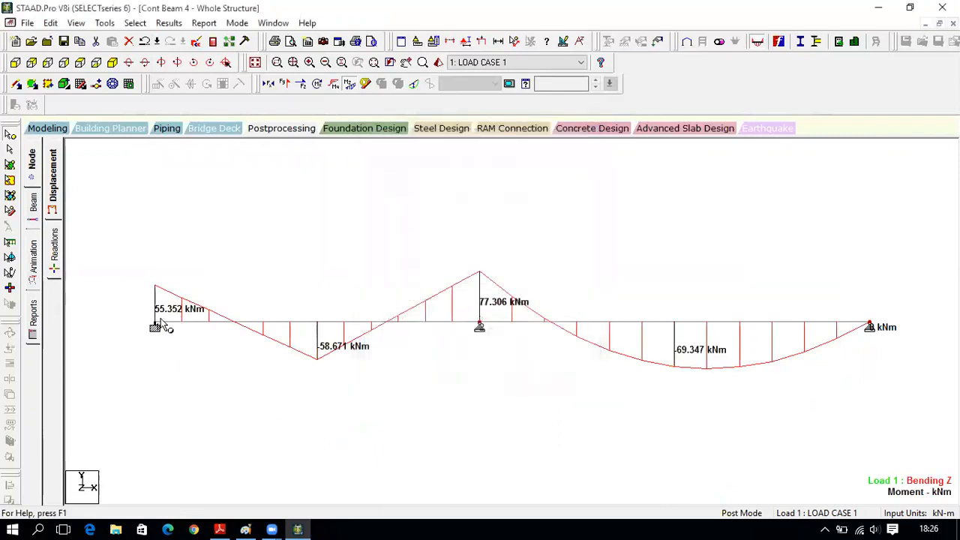
Compare the annotated bending moments with the B.M. diagram on page 7 of Software Application Lab Module 1.pdf in Adobe Reader
mouse_move(216, 520)
click(220, 529)
scroll(227, 268, down, 10)
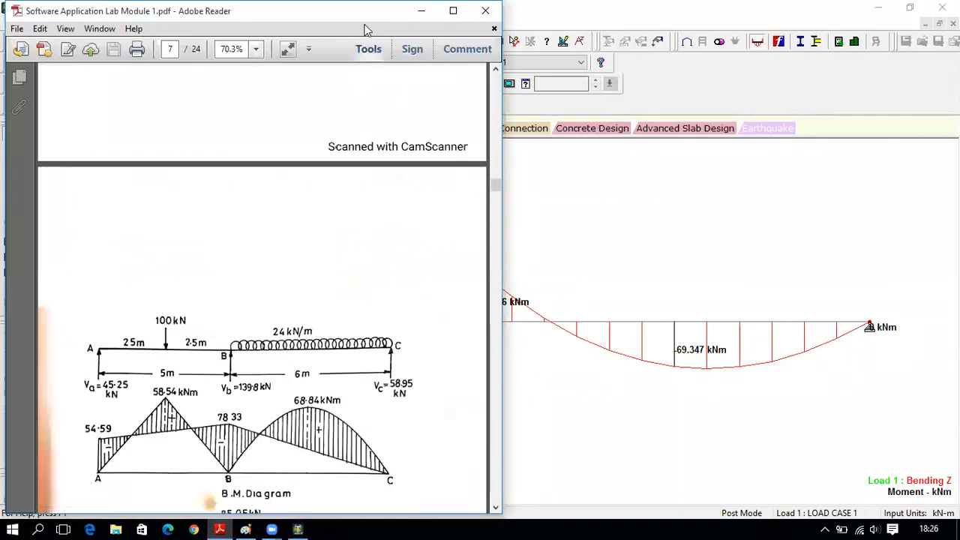
drag(365, 12, 714, 12)
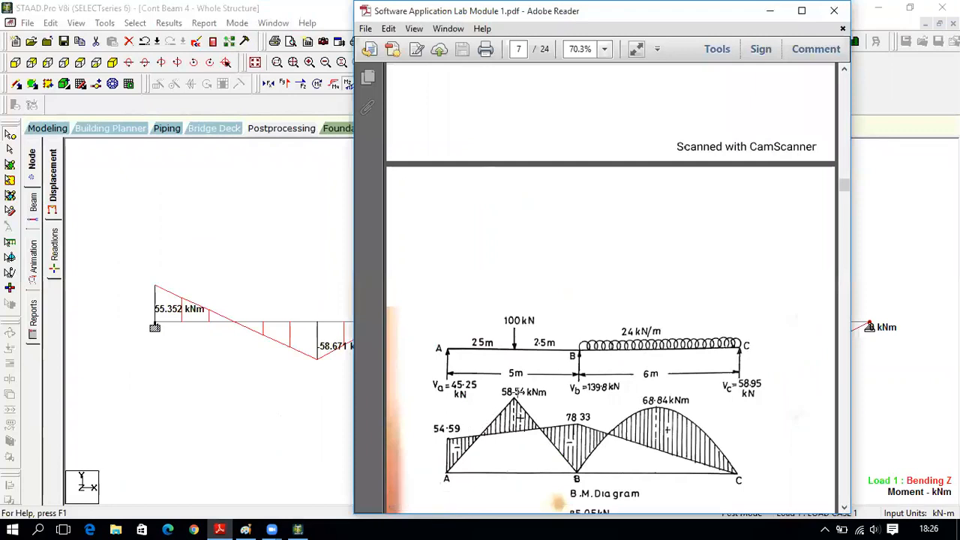
double_click(738, 32)
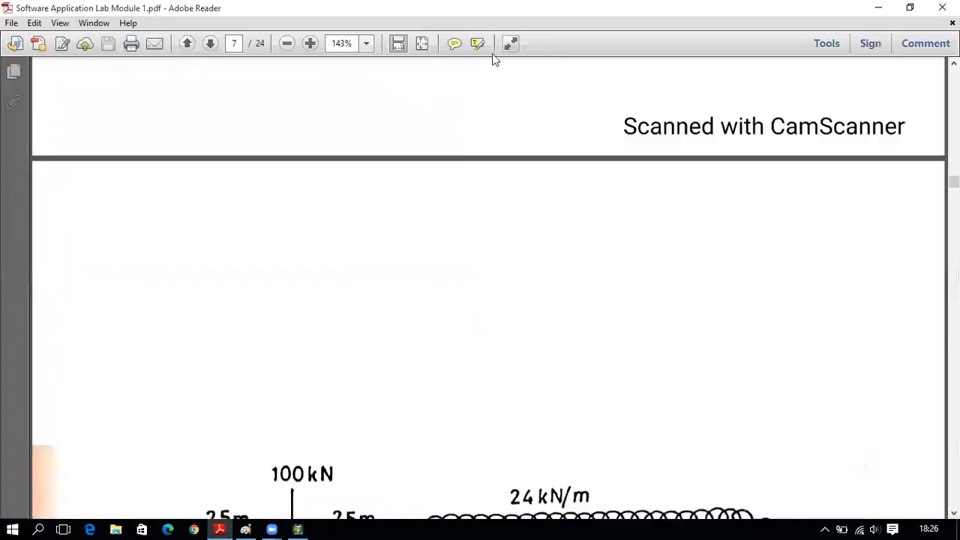
double_click(599, 32)
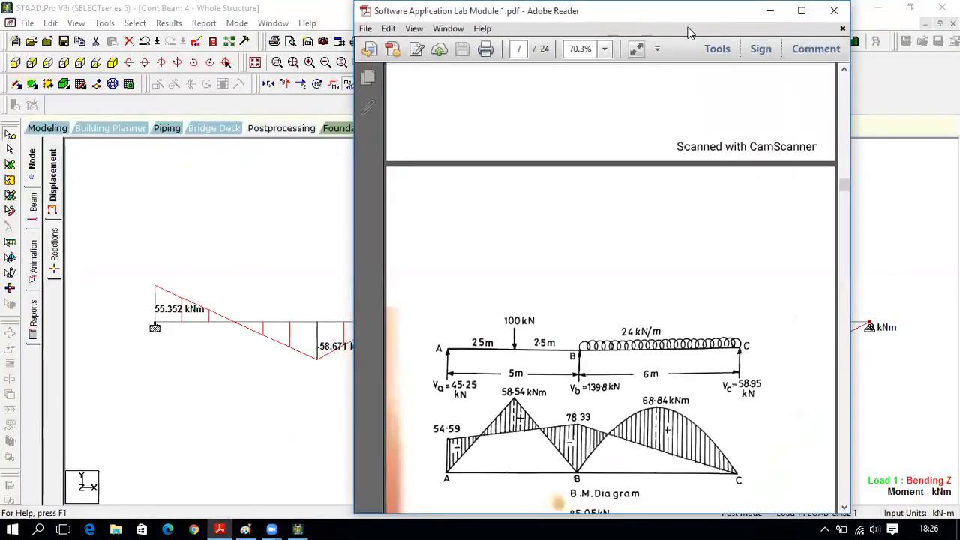
double_click(688, 31)
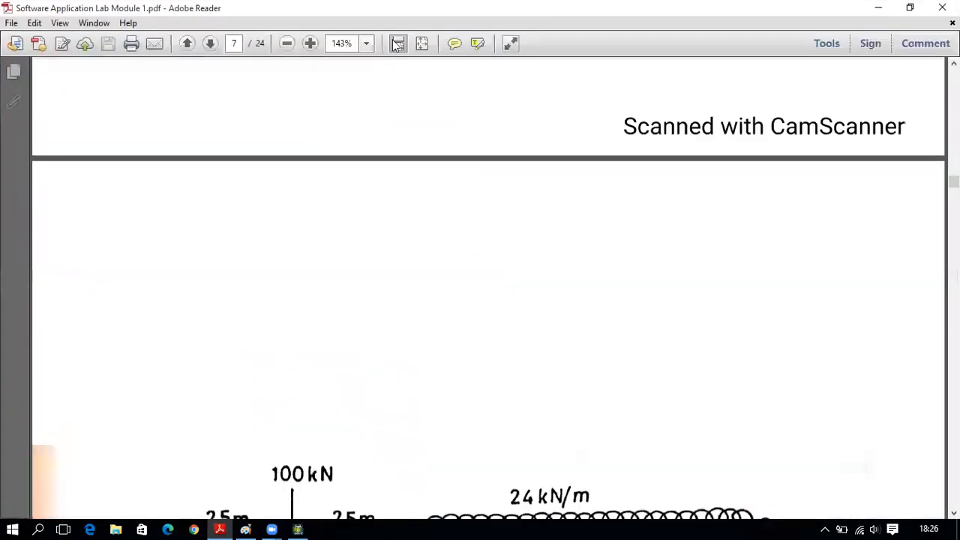
double_click(396, 32)
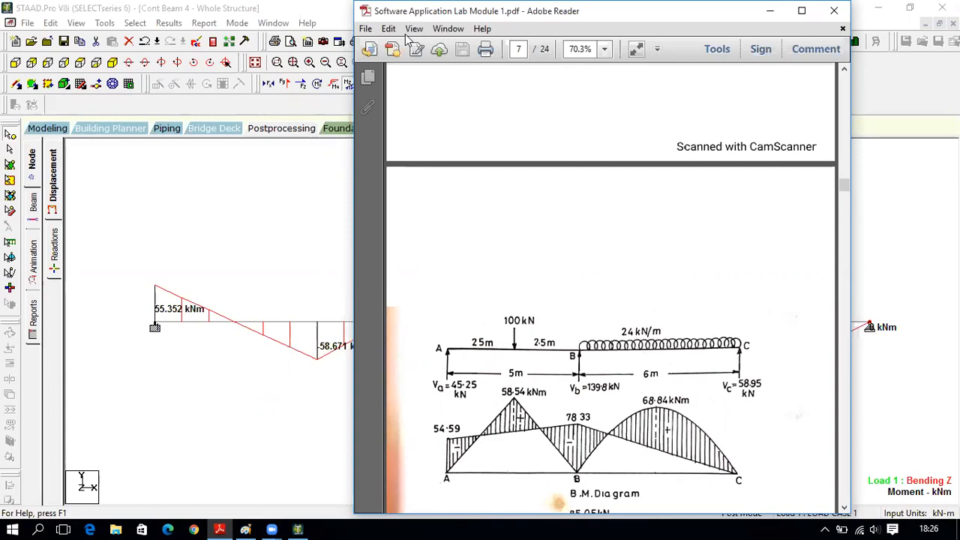
drag(648, 16, 592, 24)
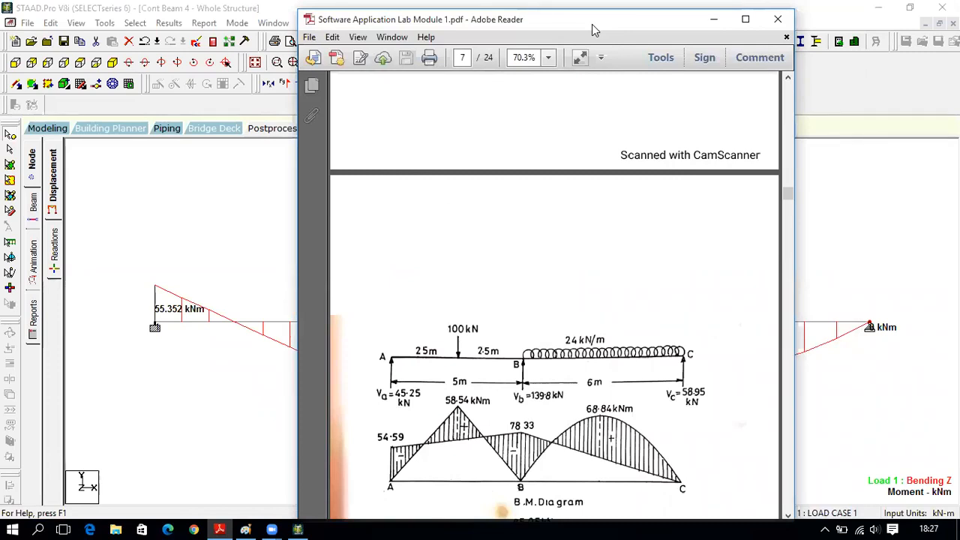
drag(592, 24, 298, 16)
click(218, 529)
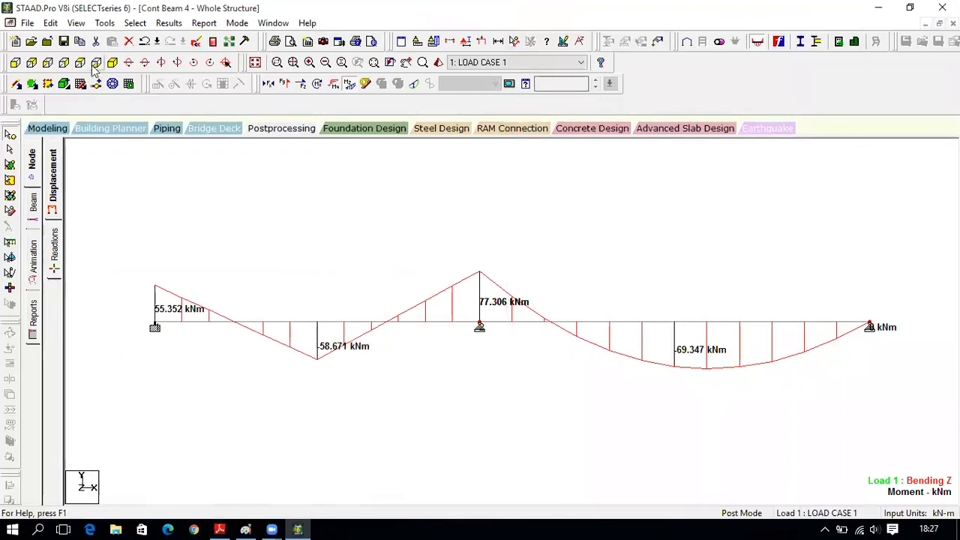
click(220, 529)
scroll(283, 389, down, 5)
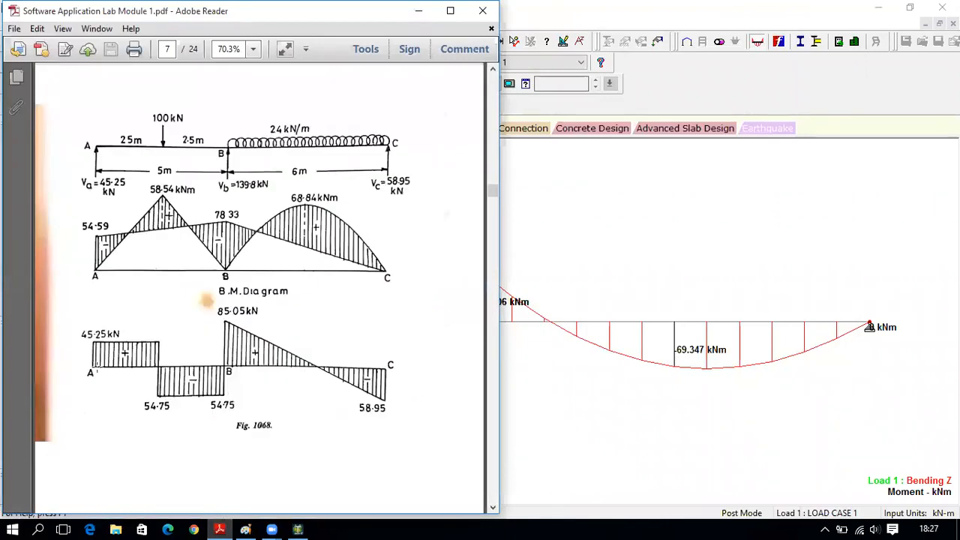
click(219, 529)
Replace the bending diagram with the Shear Y diagram, and annotate shear at ends and mid point instead of bending values
click(350, 84)
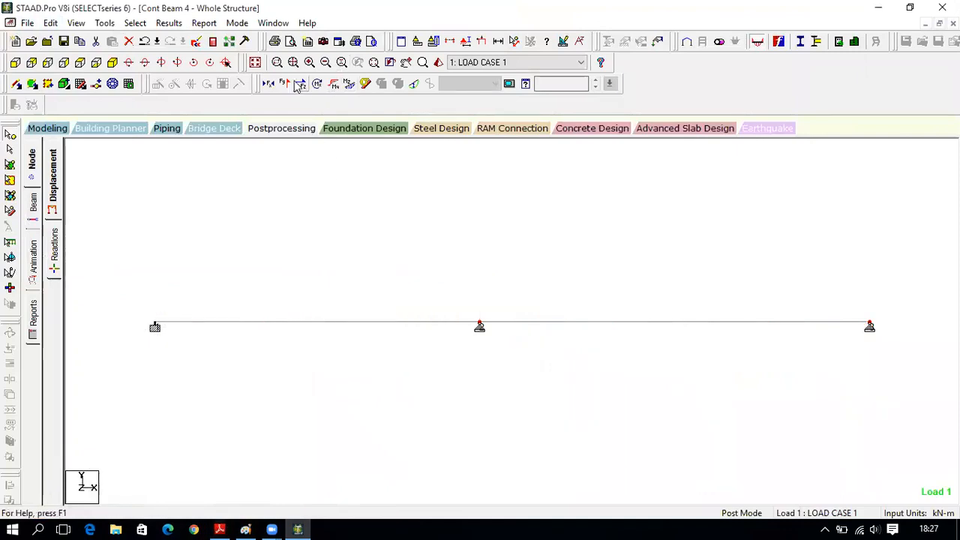
click(169, 22)
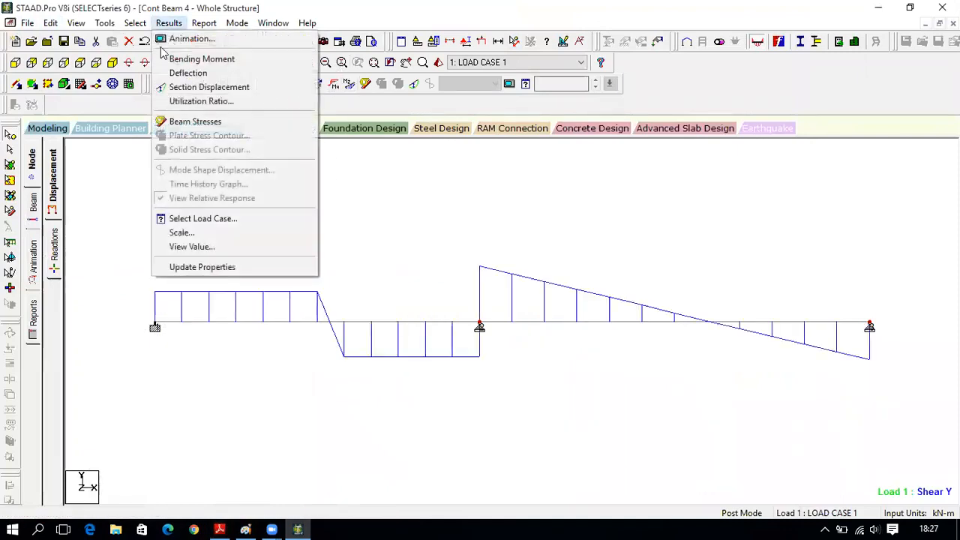
click(209, 247)
click(413, 156)
click(387, 190)
click(492, 190)
click(493, 189)
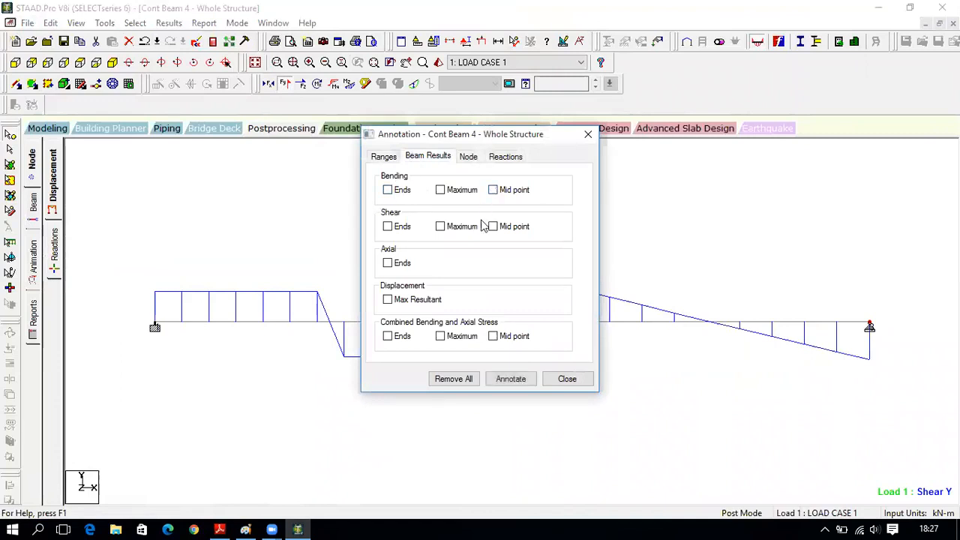
click(387, 226)
click(492, 227)
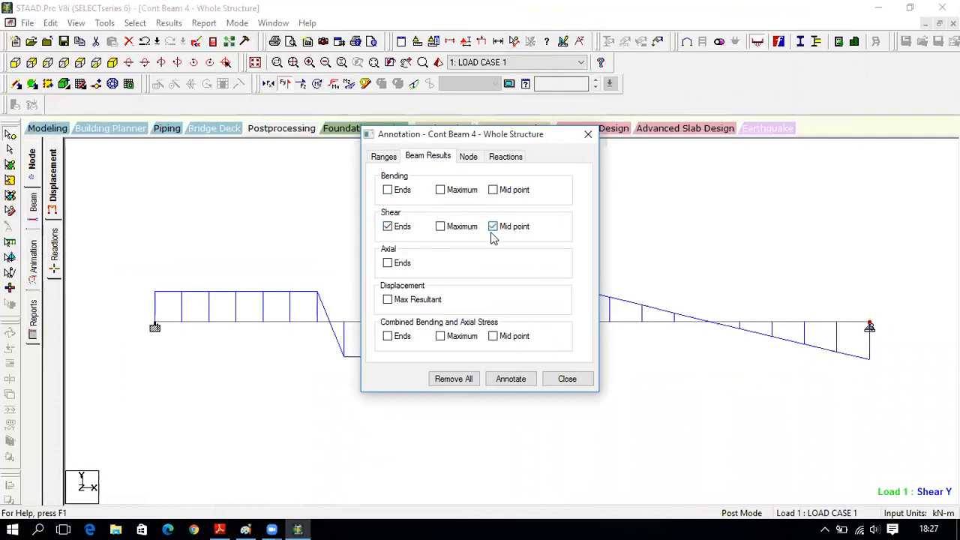
click(511, 379)
click(567, 379)
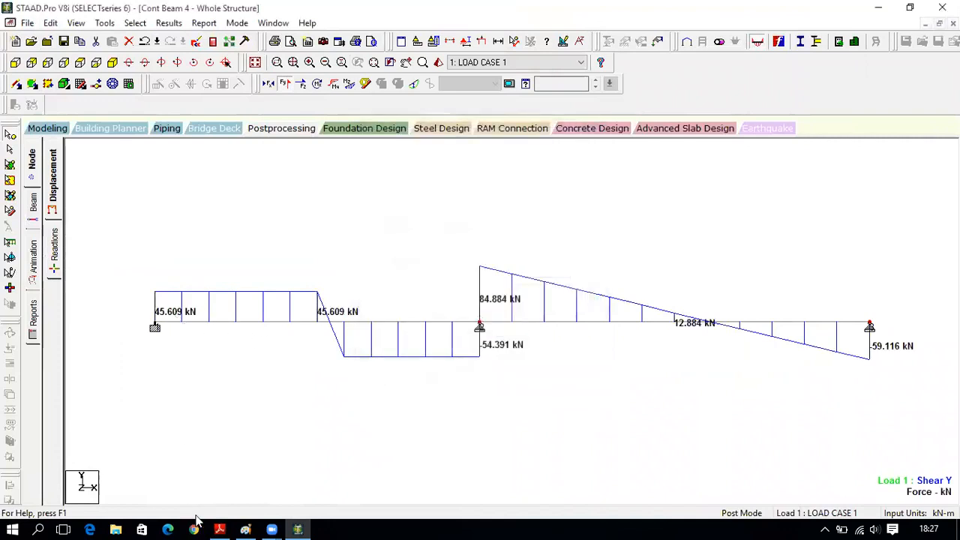
Compare the annotated shear forces with the shear diagram in the Adobe Reader PDF, and go on to Problem 323 on page 8
click(219, 530)
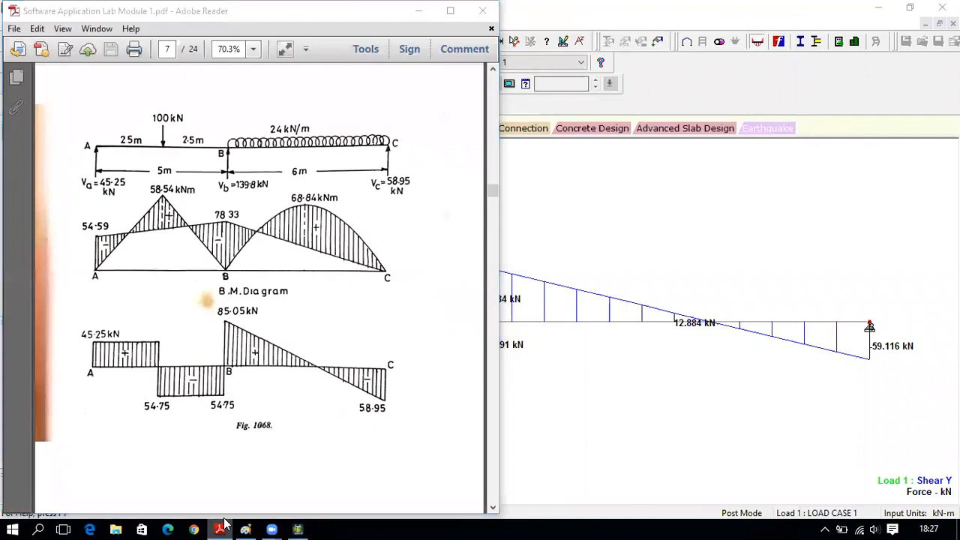
click(220, 530)
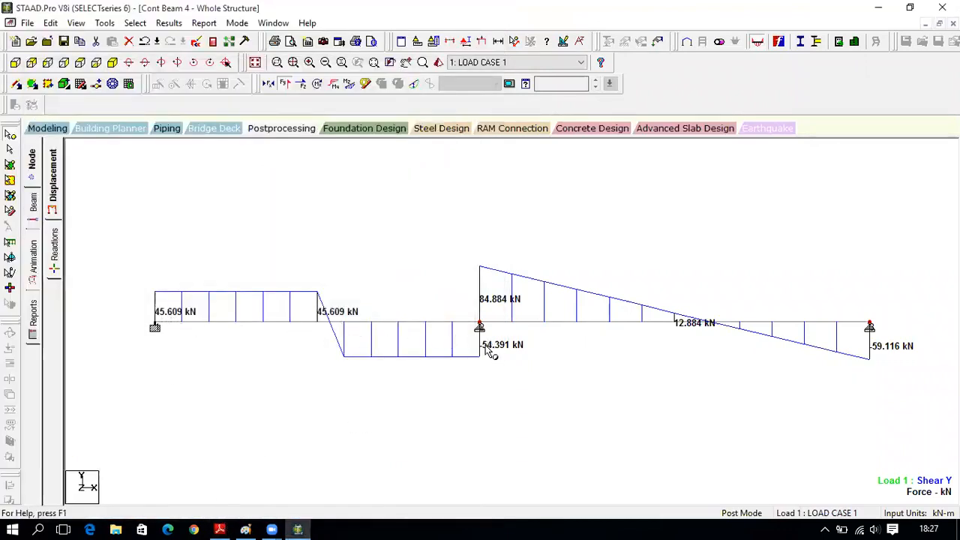
click(220, 530)
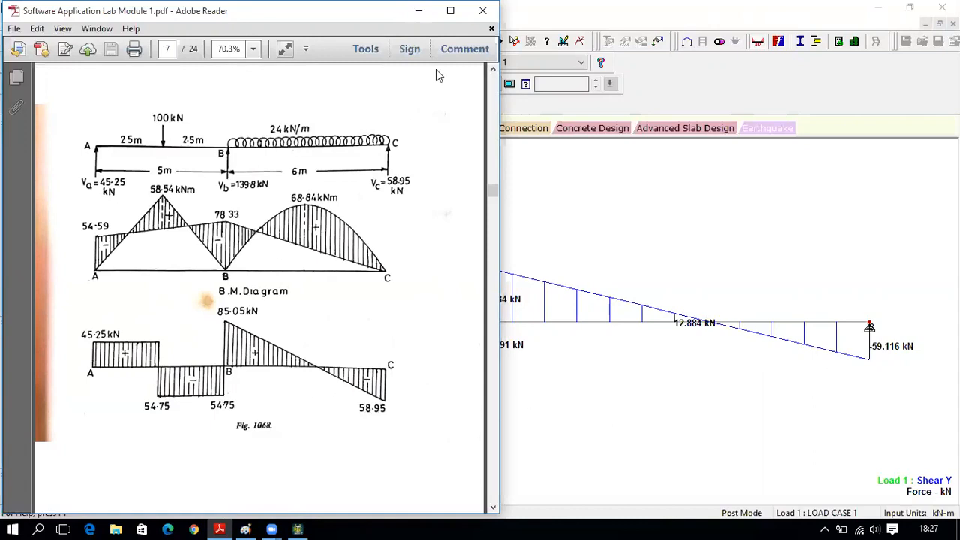
click(220, 530)
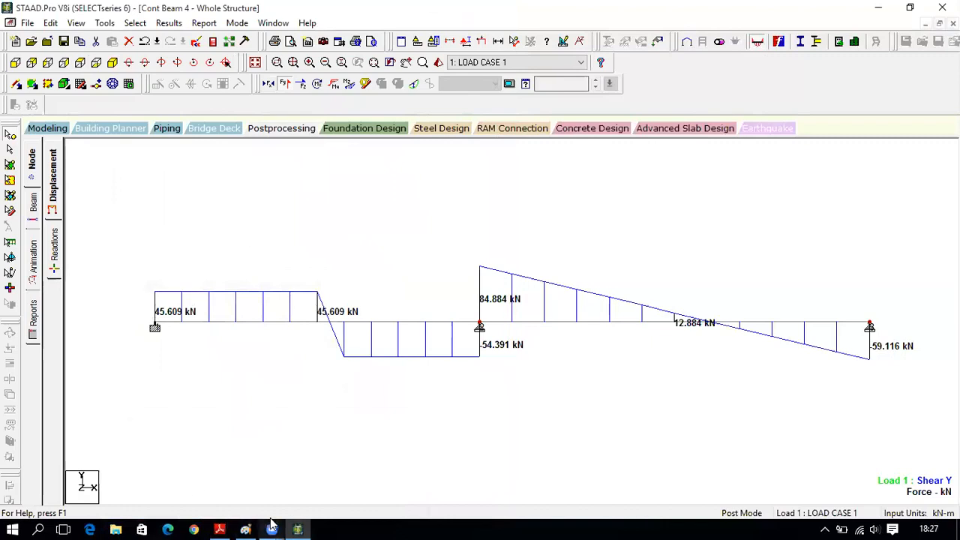
click(220, 530)
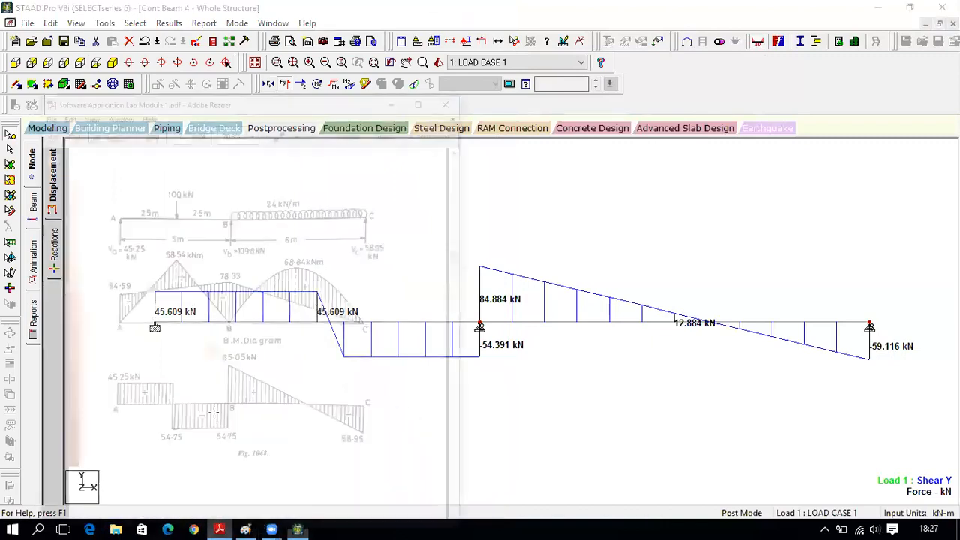
scroll(251, 305, down, 10)
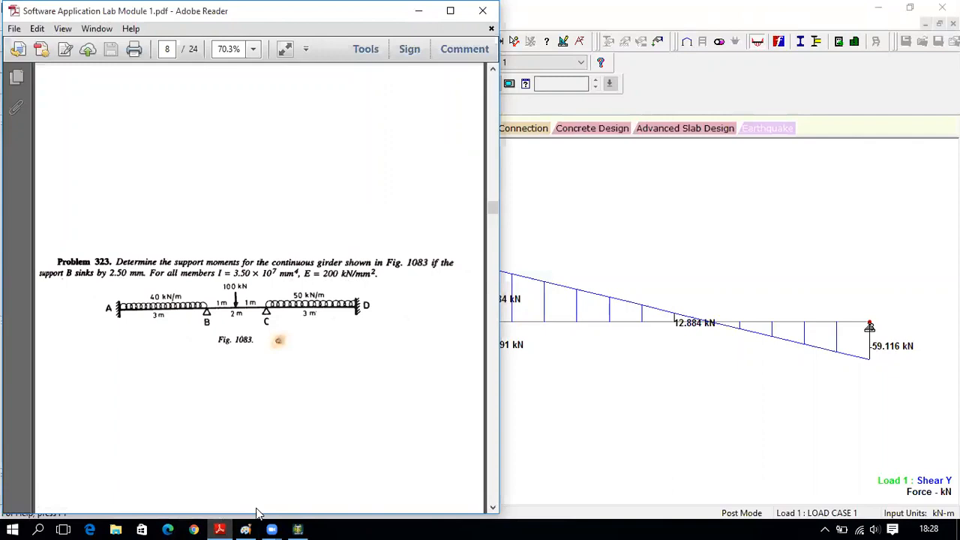
Back in STAAD.Pro, create a new Plane model named Cont Beam 5 in metres and kilonewtons, starting with Add Beam
click(298, 530)
click(27, 22)
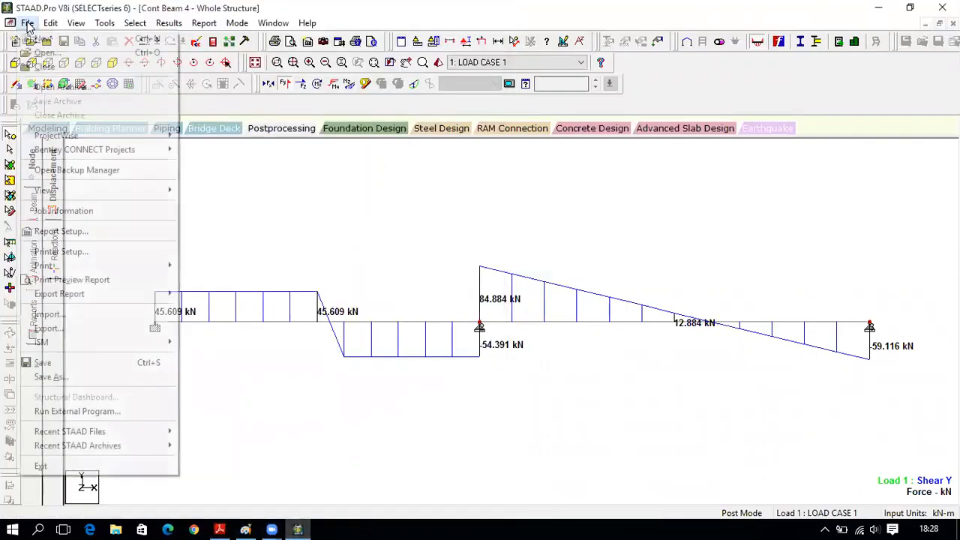
click(44, 37)
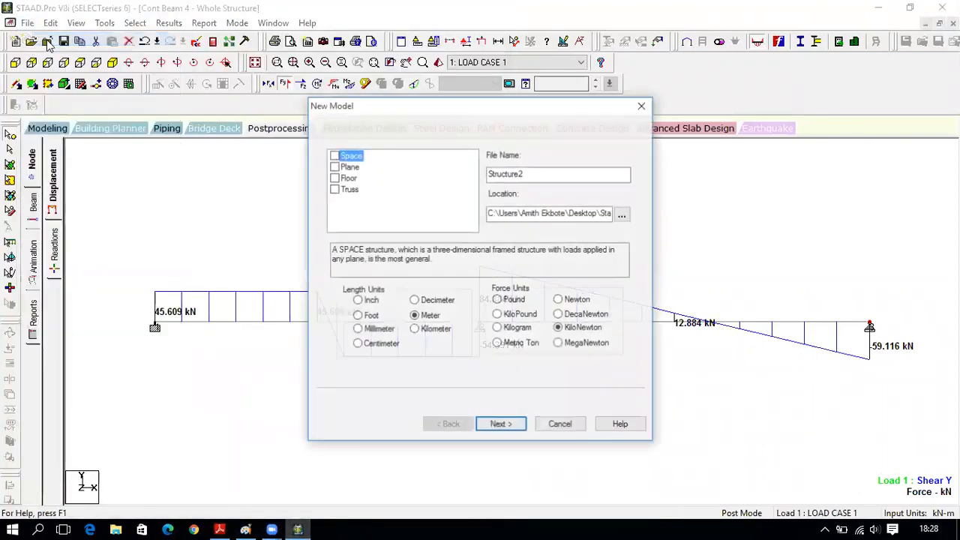
click(334, 167)
click(556, 174)
double_click(557, 175)
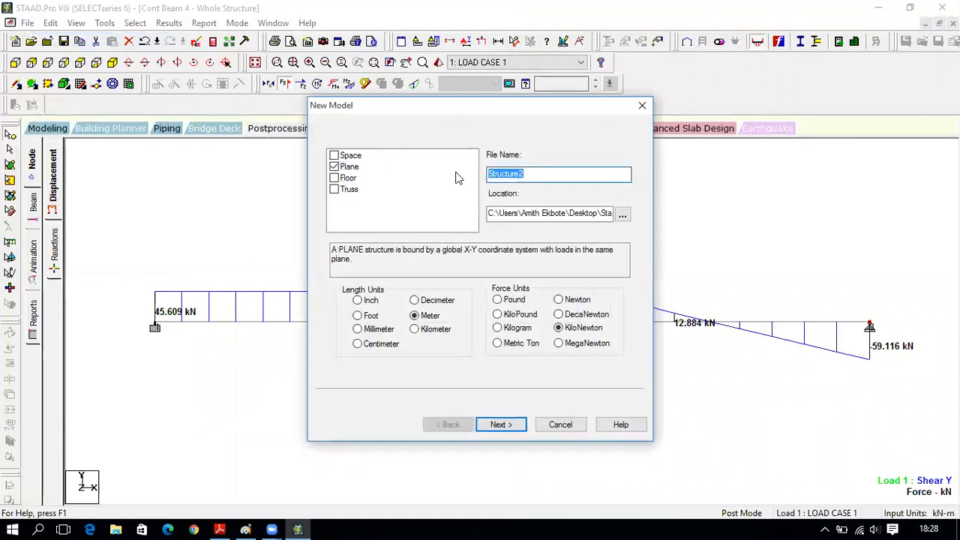
text(Cont Beam 5)
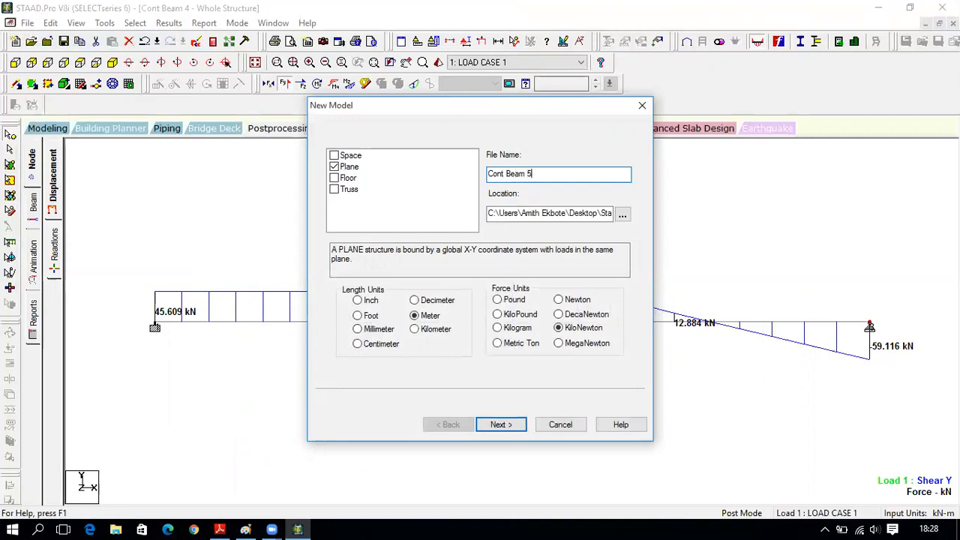
key(Return)
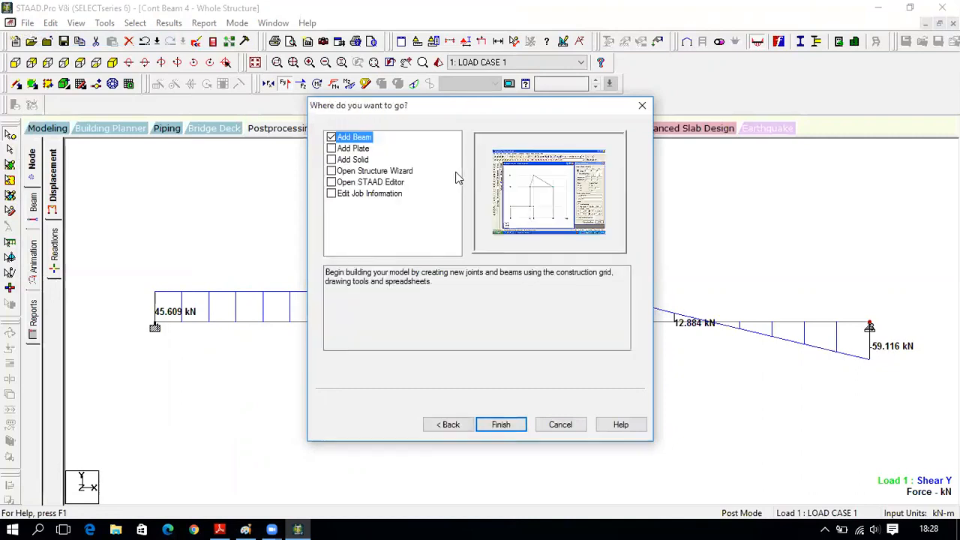
key(Return)
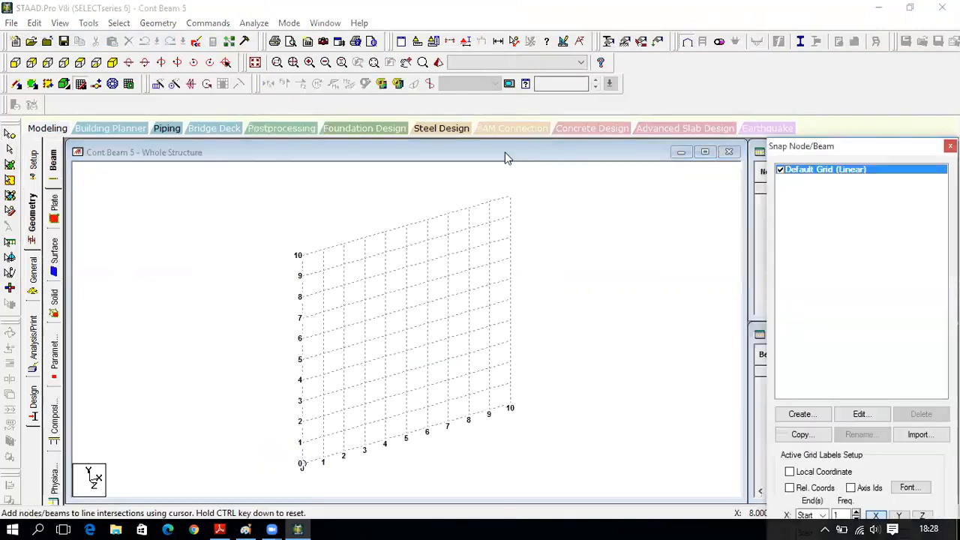
In the front view, draw three connected beams along the X axis with nodes at 0, 3, 5 and 8 m for Problem 323, and display node numbers
click(15, 62)
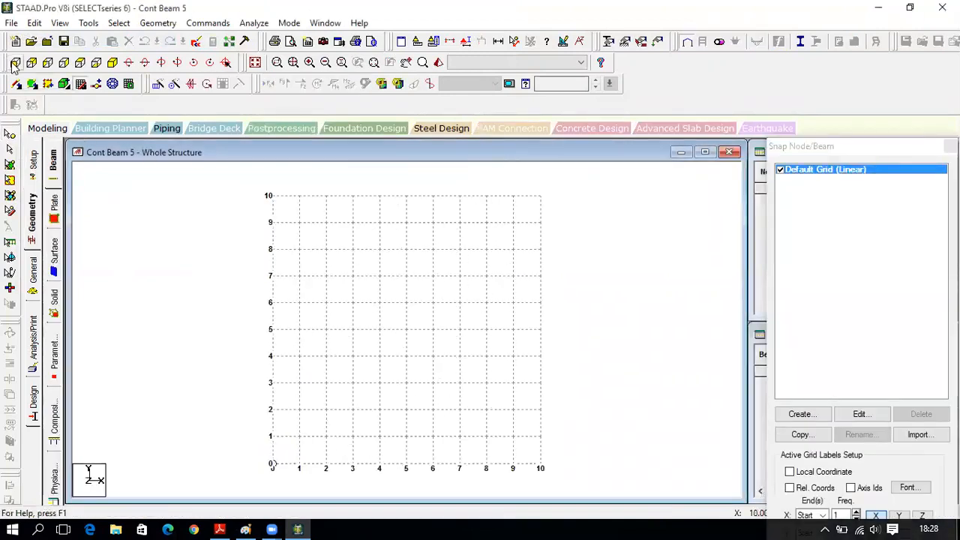
click(219, 529)
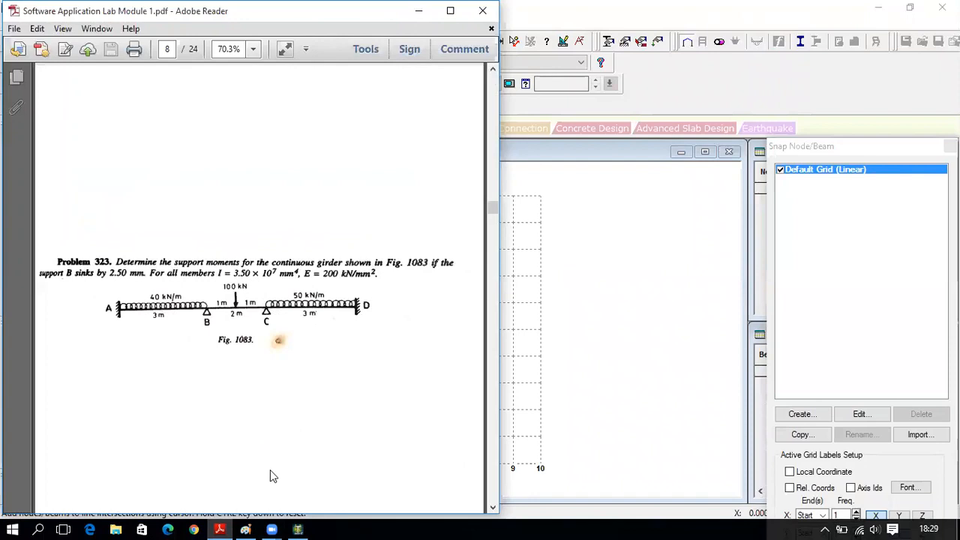
click(219, 530)
click(273, 465)
click(353, 465)
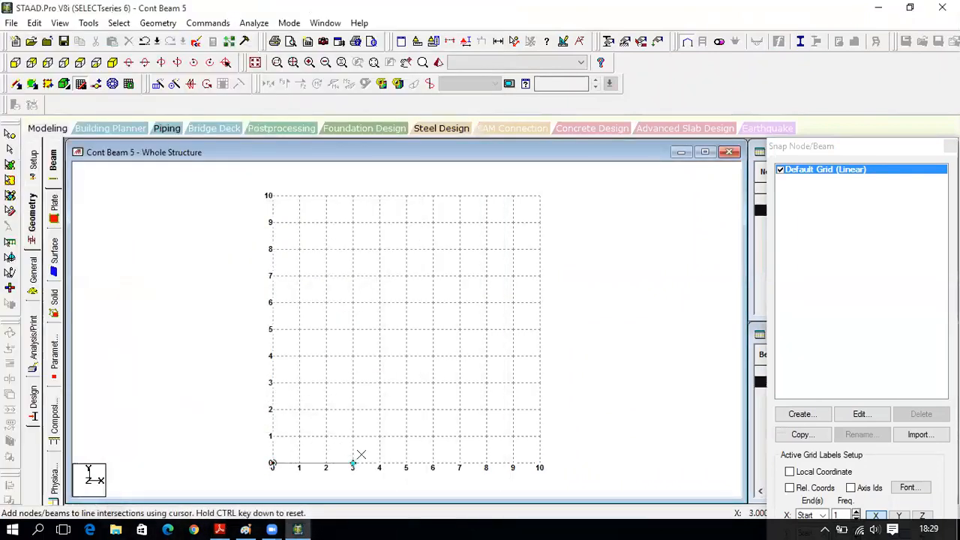
click(406, 465)
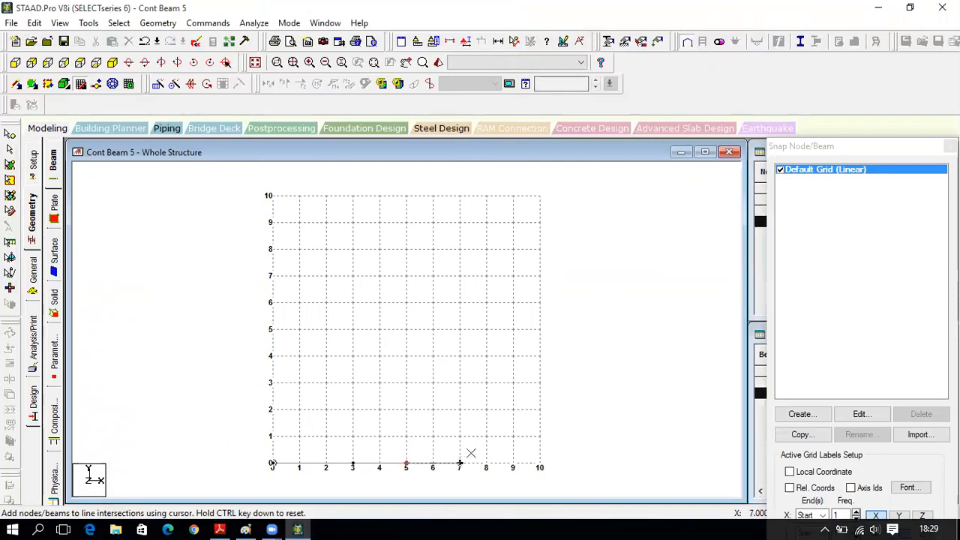
click(486, 465)
click(835, 148)
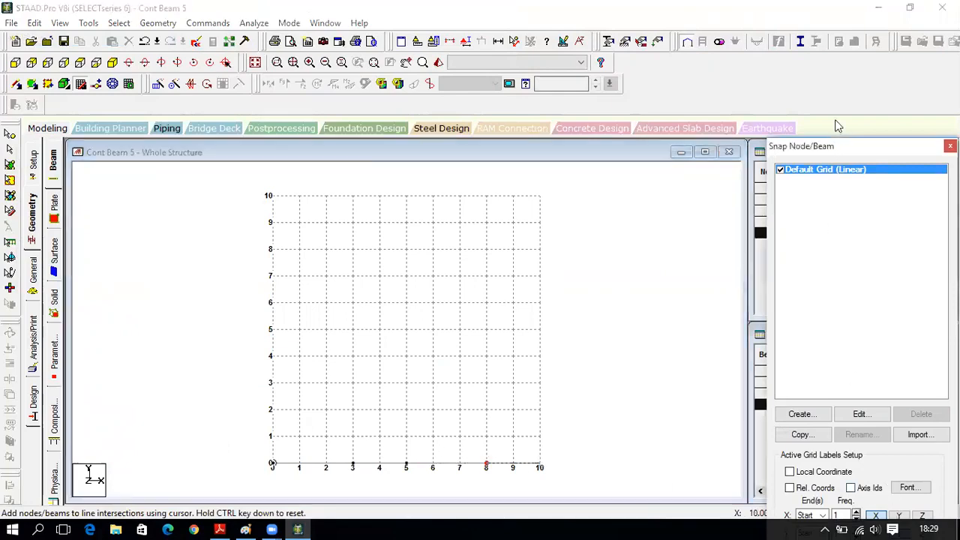
click(902, 437)
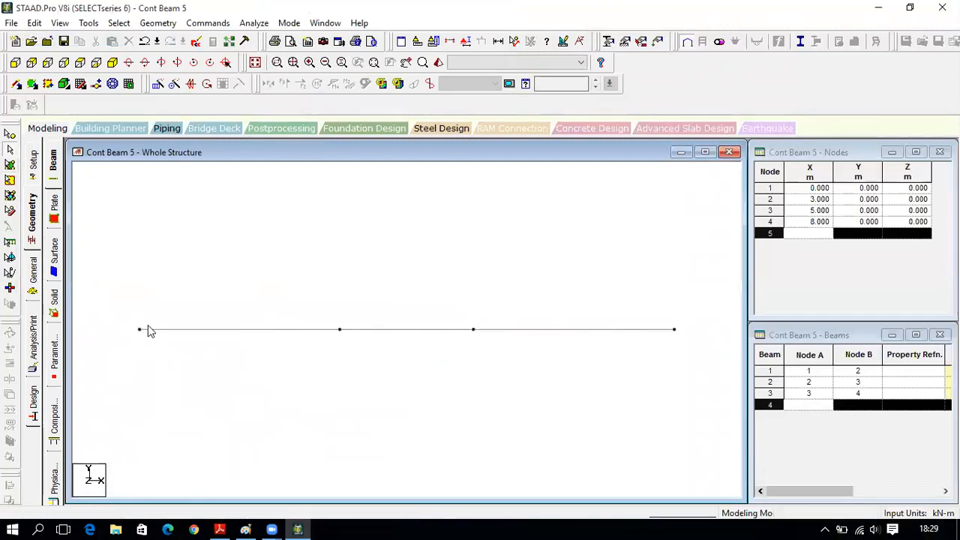
key(shift+n)
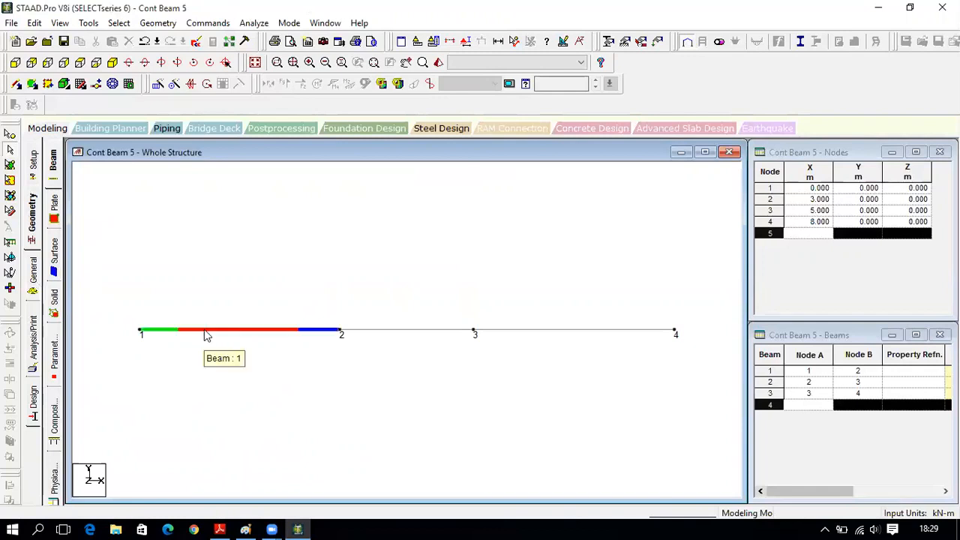
Check Problem 323's section data in the Adobe Reader PDF, and start defining a General section property in STAAD.Pro with IZ ready for entry
click(39, 273)
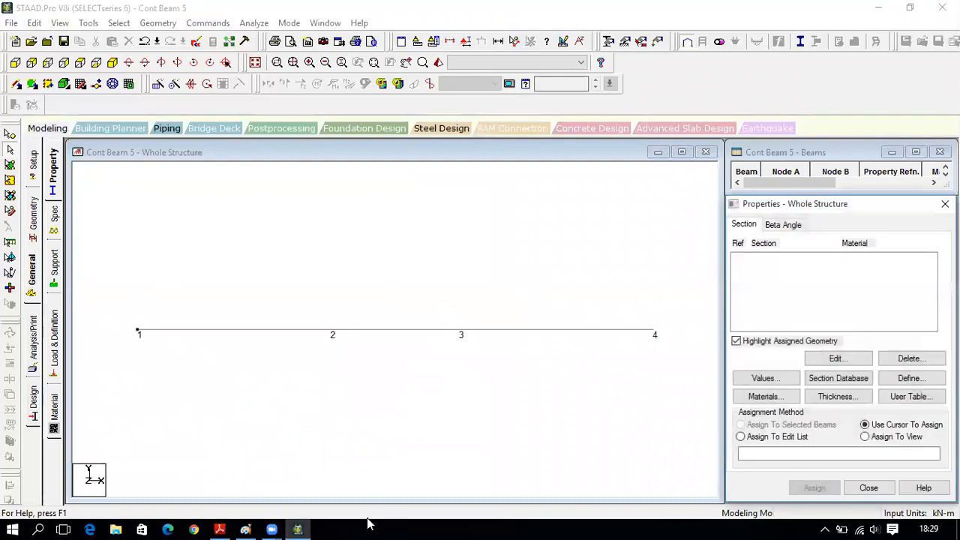
click(219, 529)
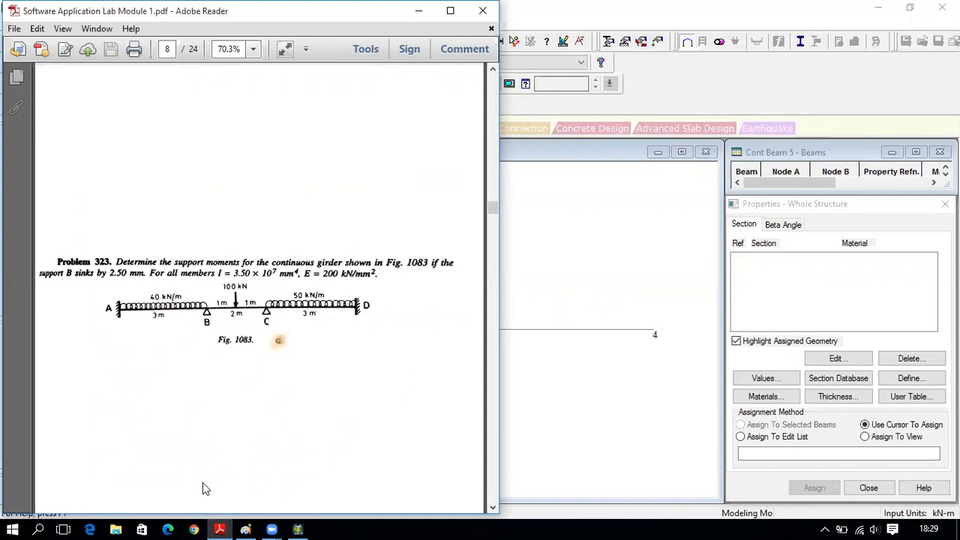
click(296, 528)
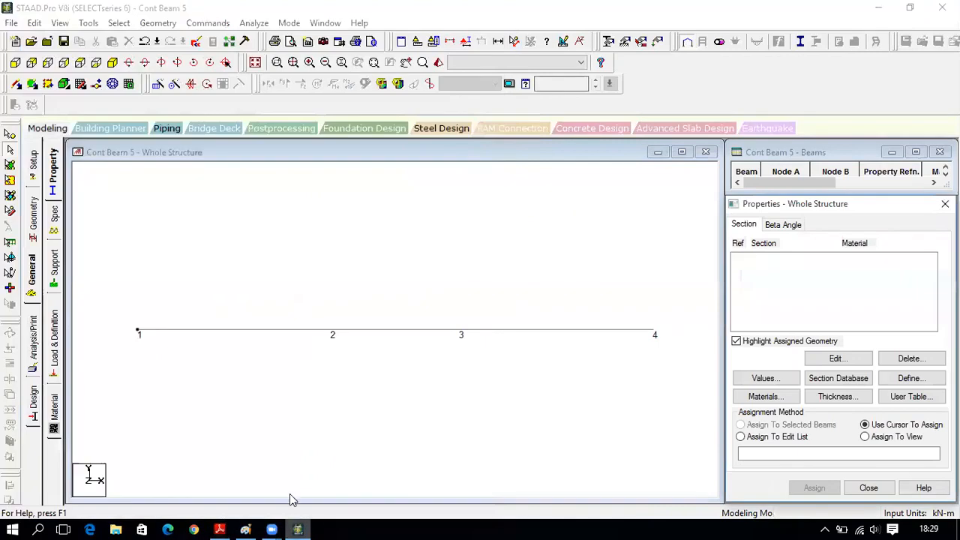
click(910, 378)
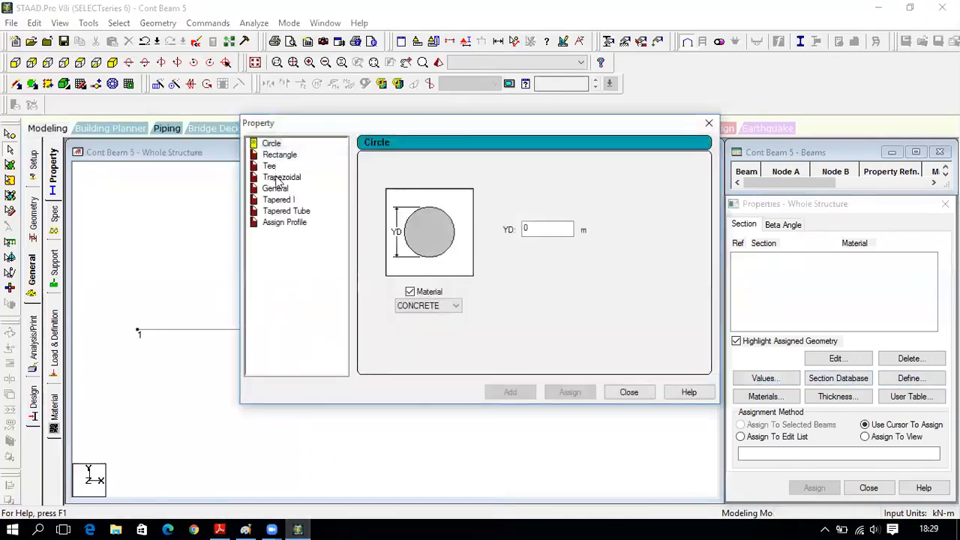
click(279, 189)
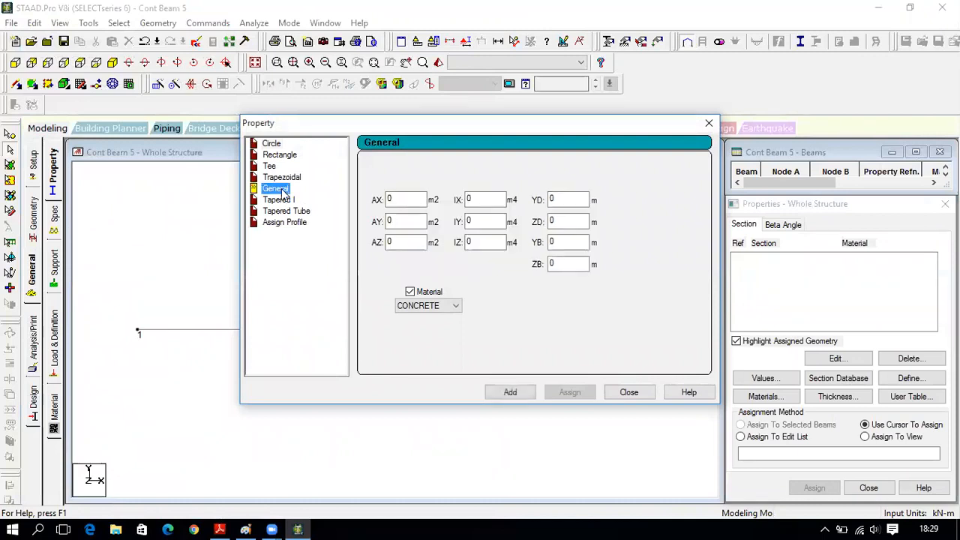
double_click(483, 244)
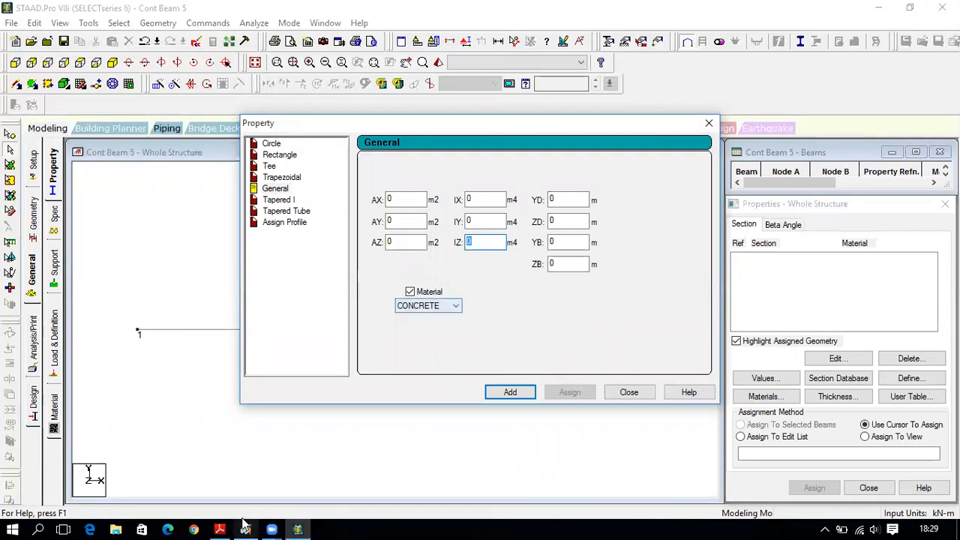
Look up the moment of inertia in the PDF, and write "I =3.5*10^7mm^4=3.5 *10^7" in a widened text box in Paint
click(220, 529)
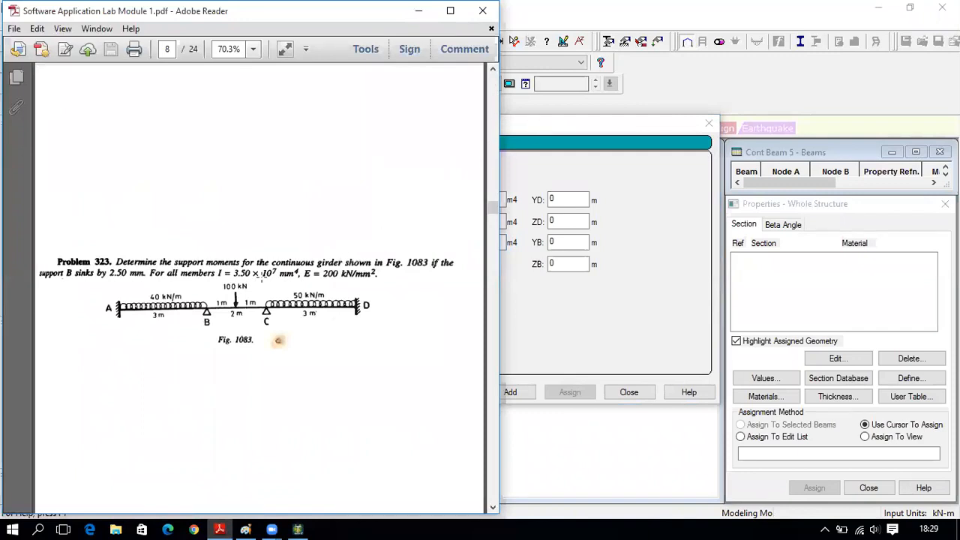
mouse_move(294, 527)
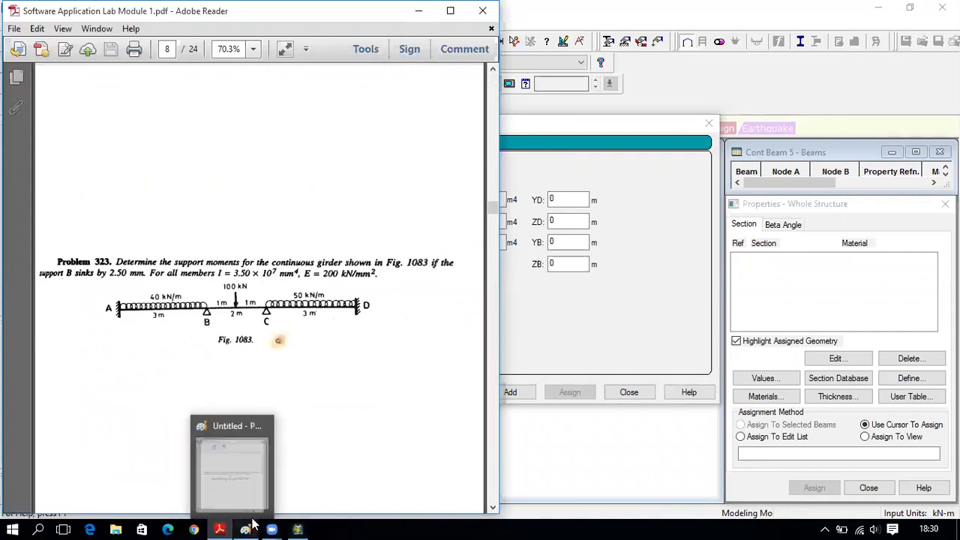
click(224, 526)
click(226, 526)
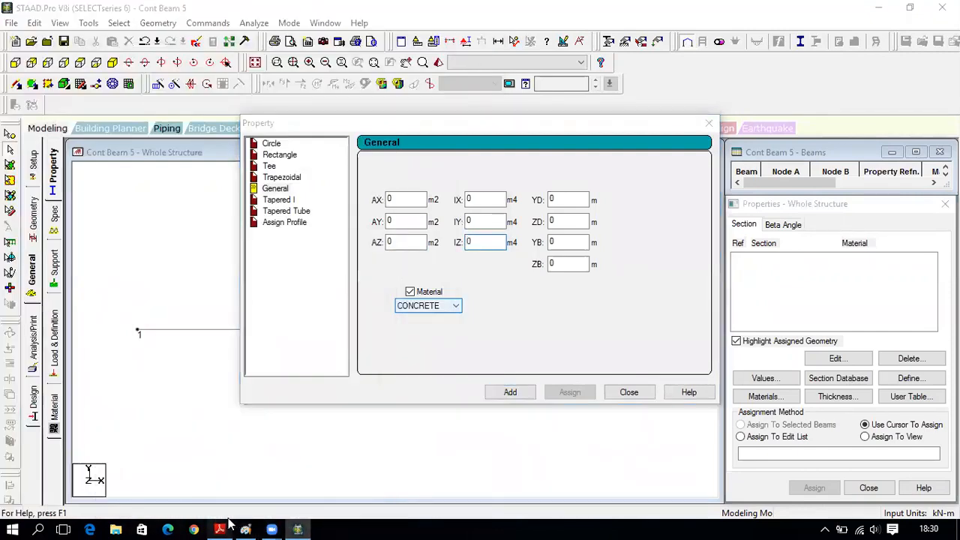
click(246, 527)
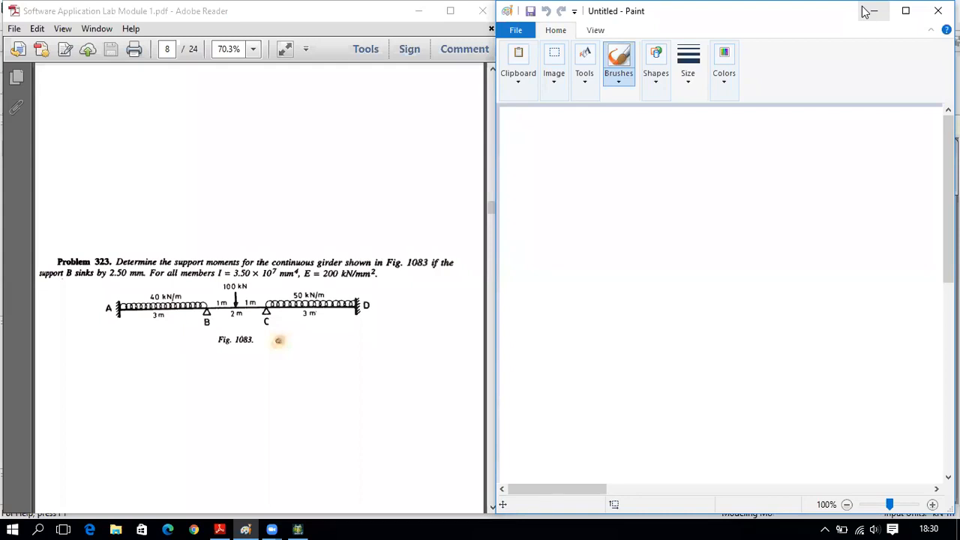
click(531, 170)
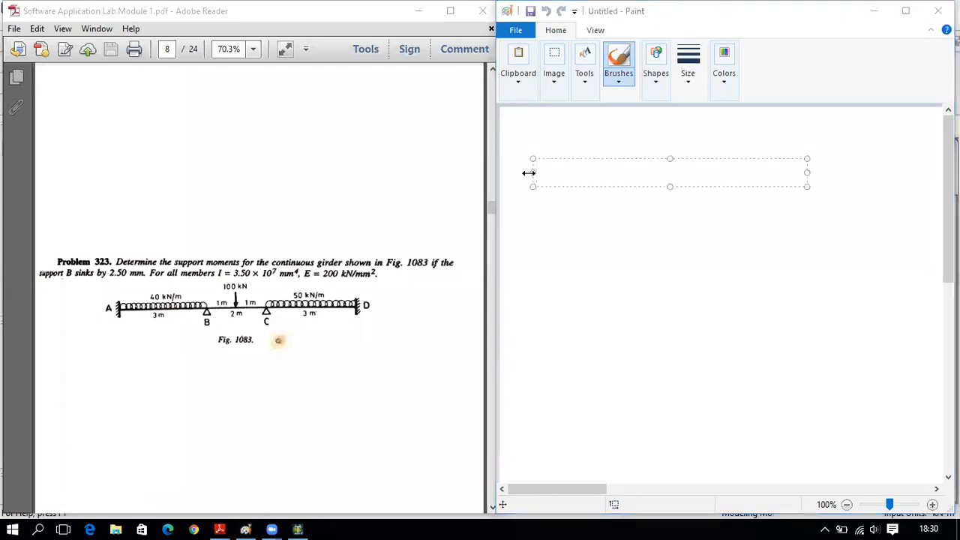
text(I =3.5*)
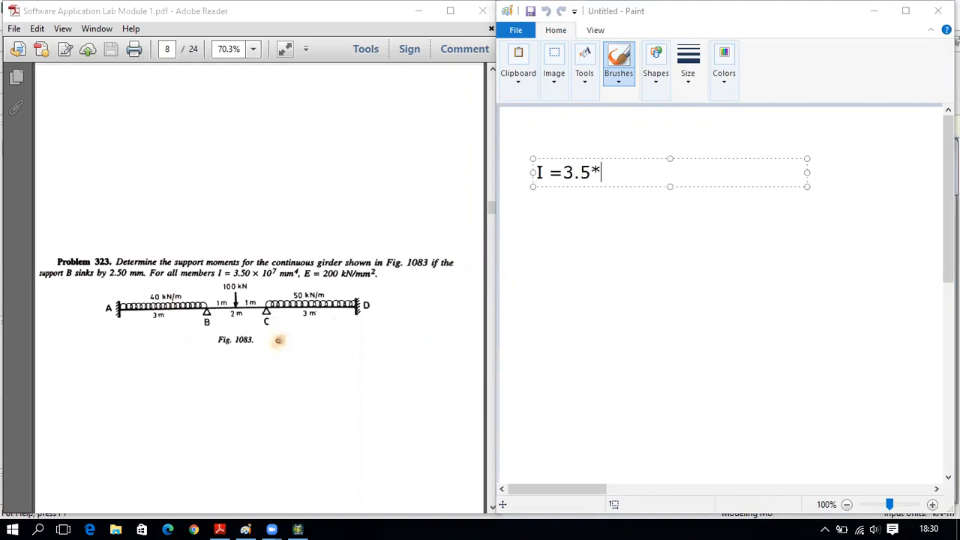
text(10^7mm^4)
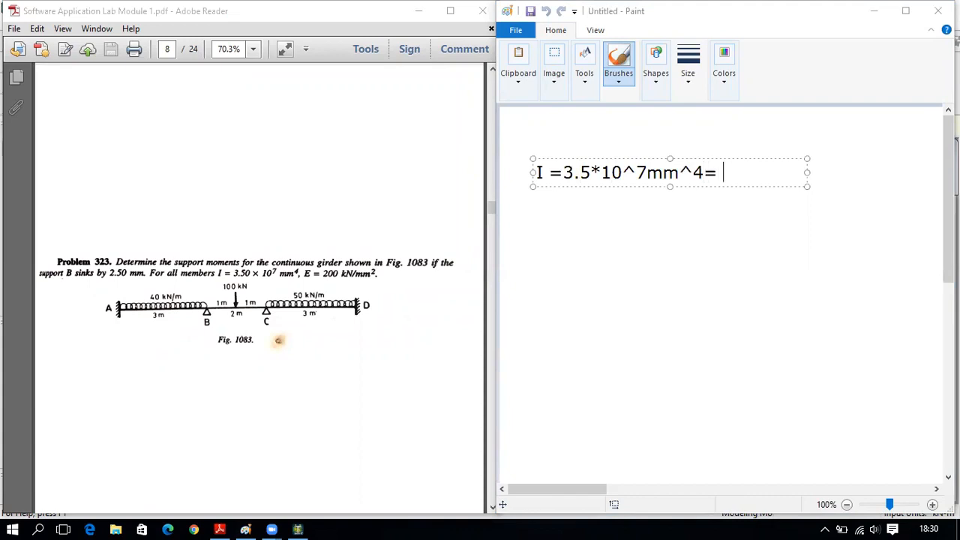
text(=3.5 *10^7)
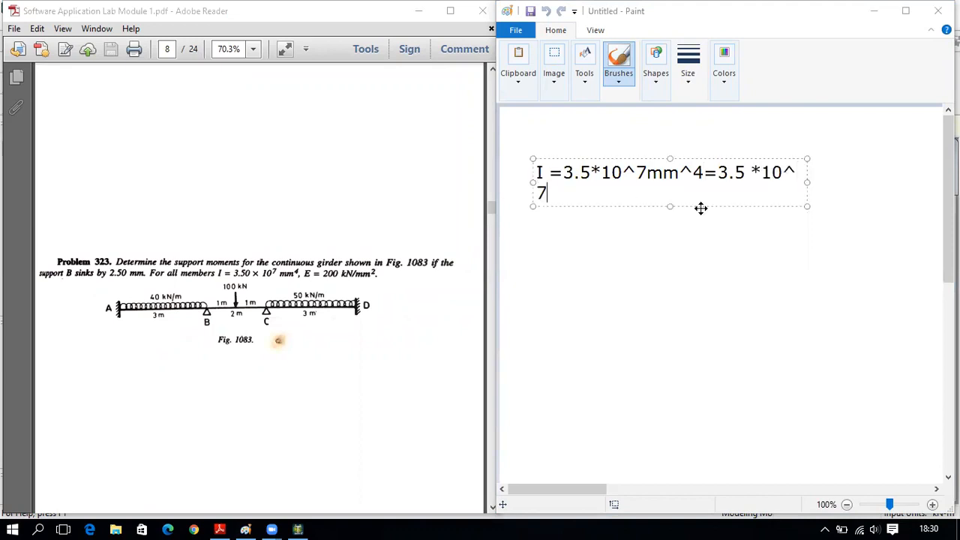
drag(807, 180, 908, 173)
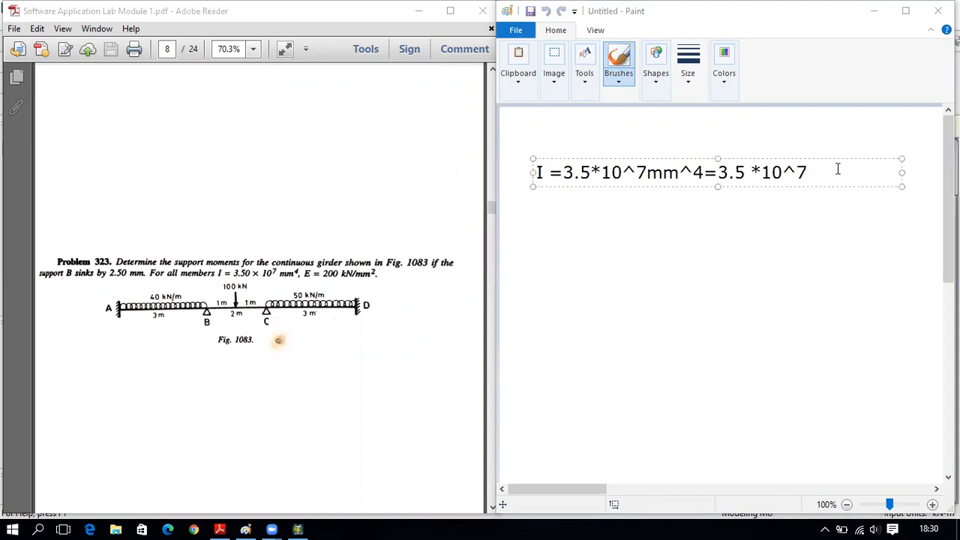
Append the metre conversion factor "*(10^-3)^4" to the inertia expression and widen the text box to fit it on one line
text(*)
text(10)
text(6)
key(BackSpace)
text(^-3)^4)
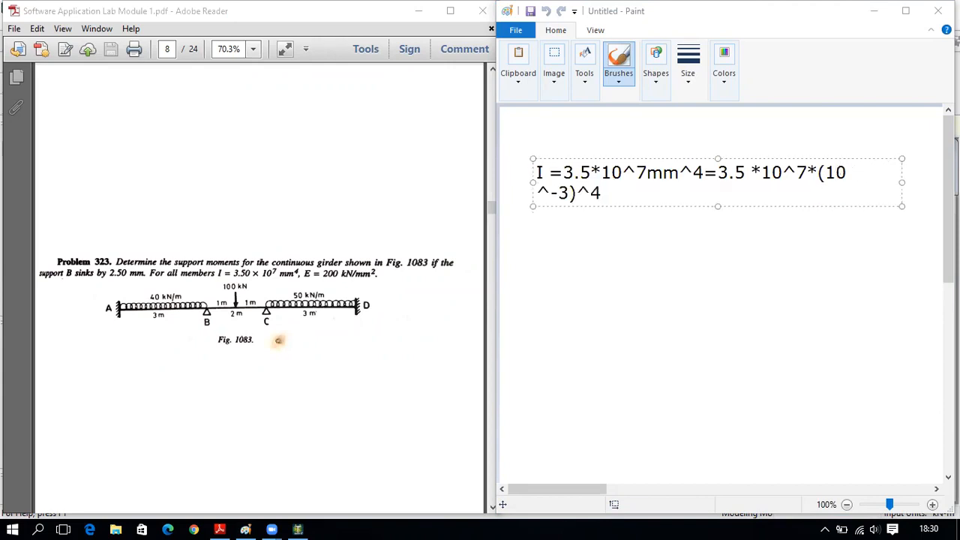
drag(533, 206, 508, 188)
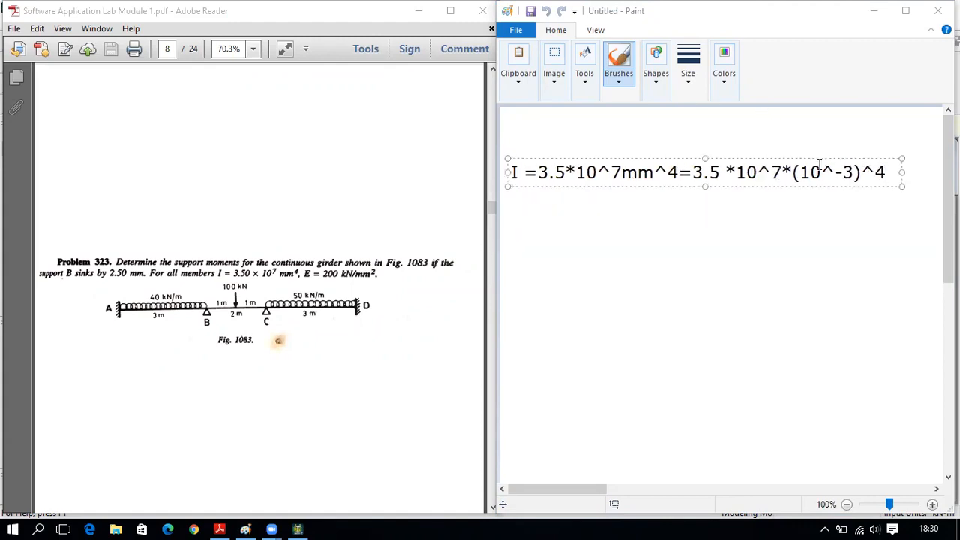
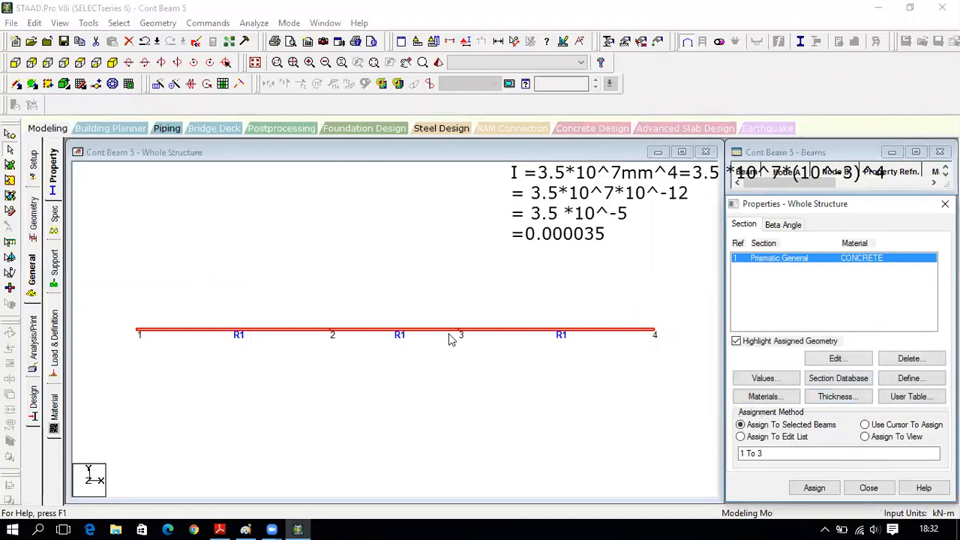
Clear the beam selection and the overlaid inertia calculation, and check Problem 323's support conditions in the Adobe Reader PDF
click(568, 377)
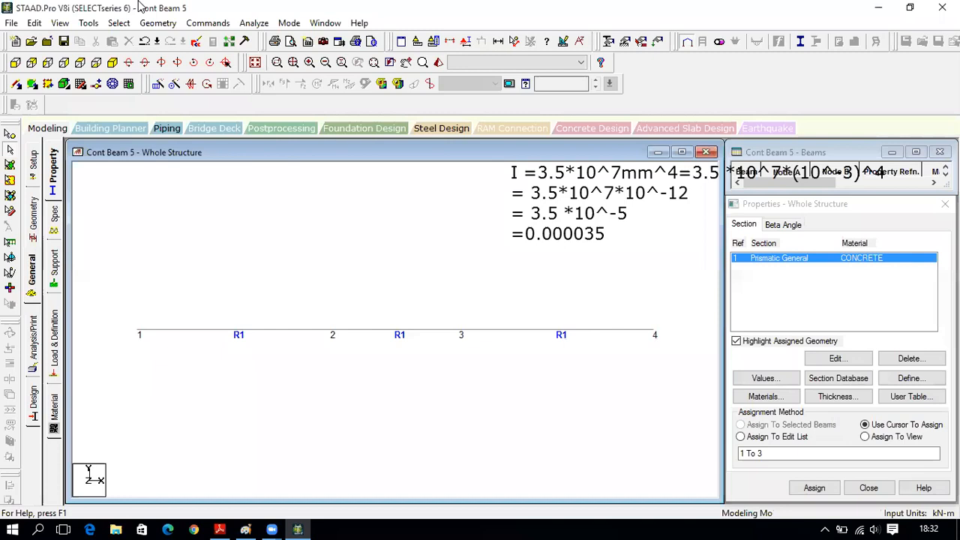
click(606, 193)
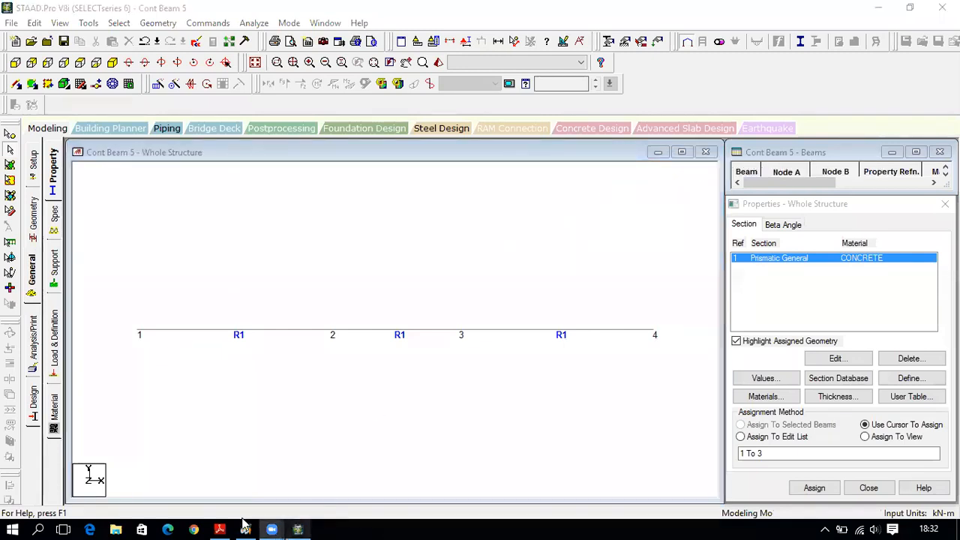
click(220, 529)
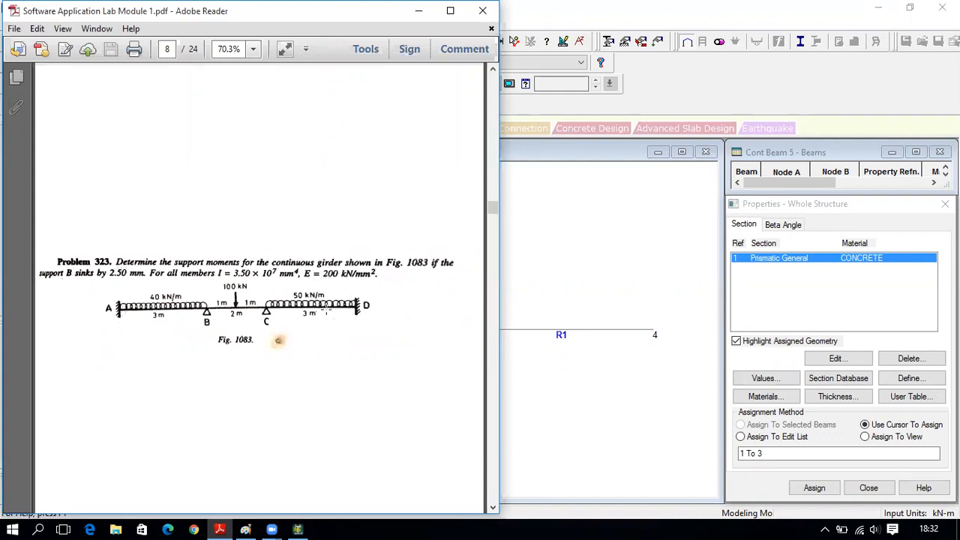
Back in STAAD.Pro, create one fixed support and one pinned support
click(298, 528)
click(54, 278)
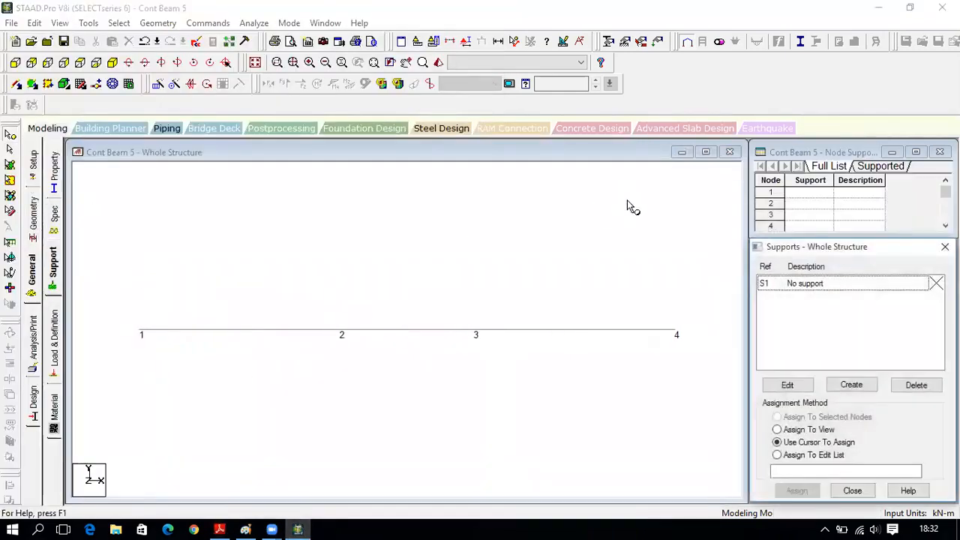
click(851, 385)
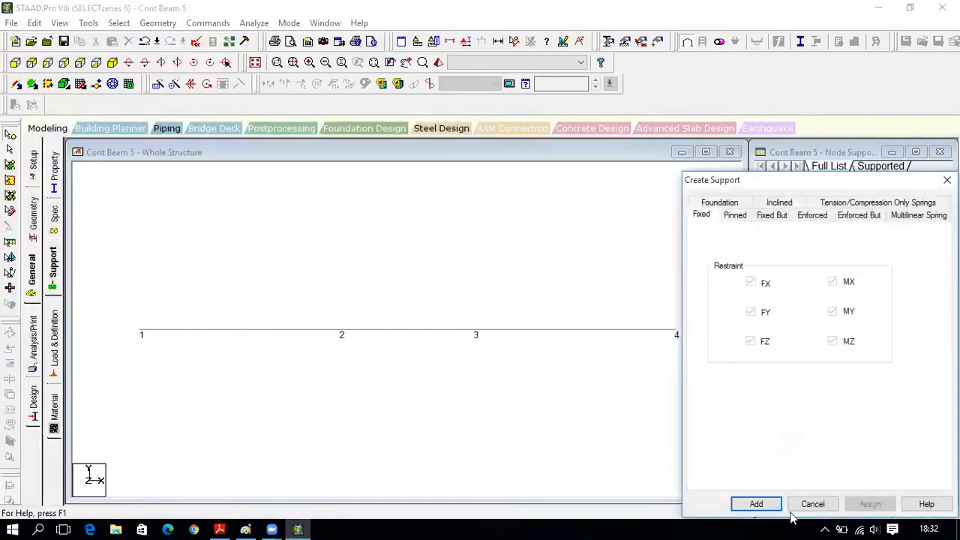
click(756, 504)
click(853, 384)
click(736, 216)
click(755, 504)
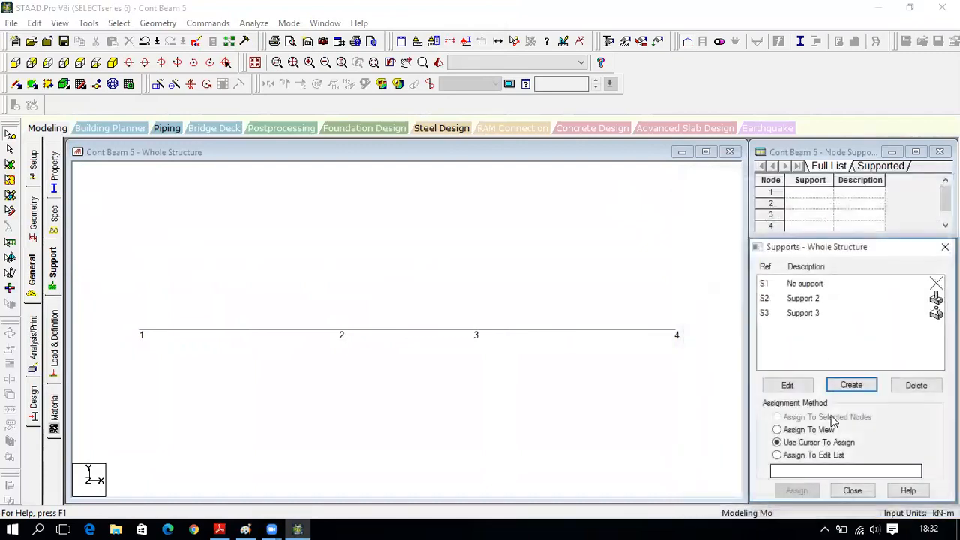
Assign the fixed support to end nodes 1 and 4, and the pinned support to interior nodes 2 and 3
click(839, 297)
click(795, 491)
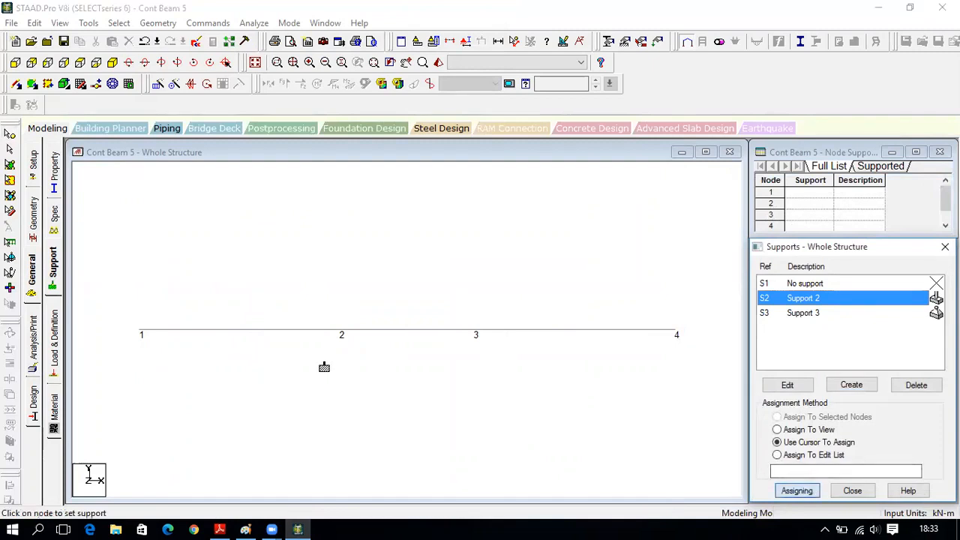
click(141, 334)
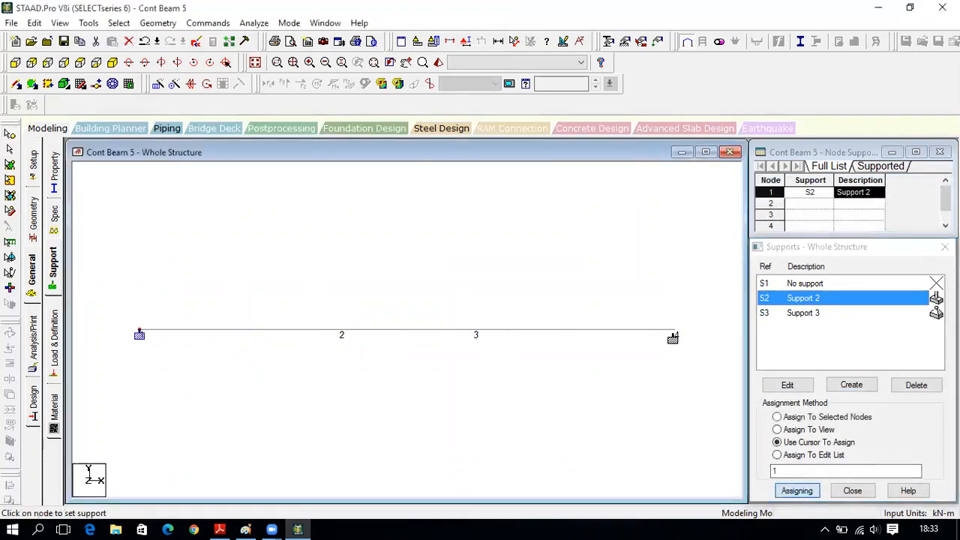
click(675, 335)
click(803, 313)
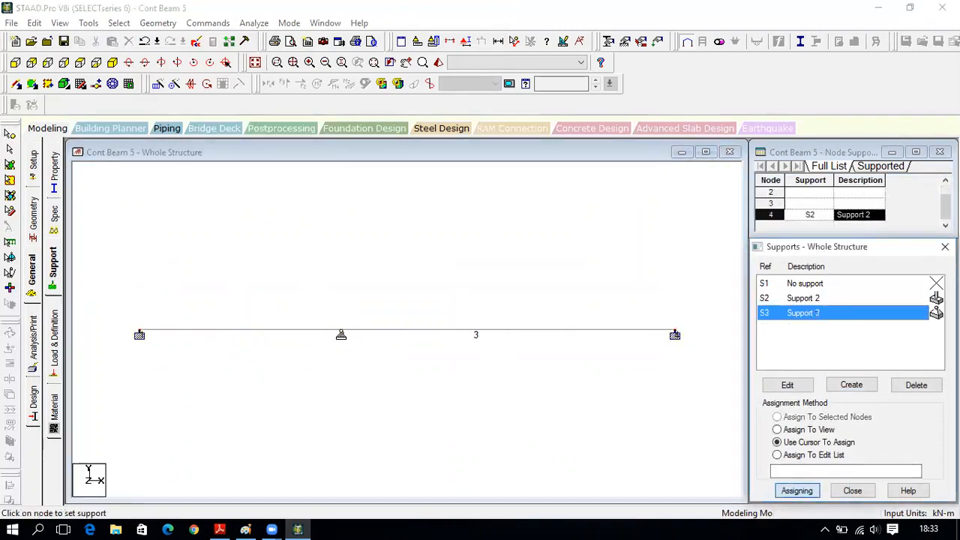
click(340, 334)
click(477, 334)
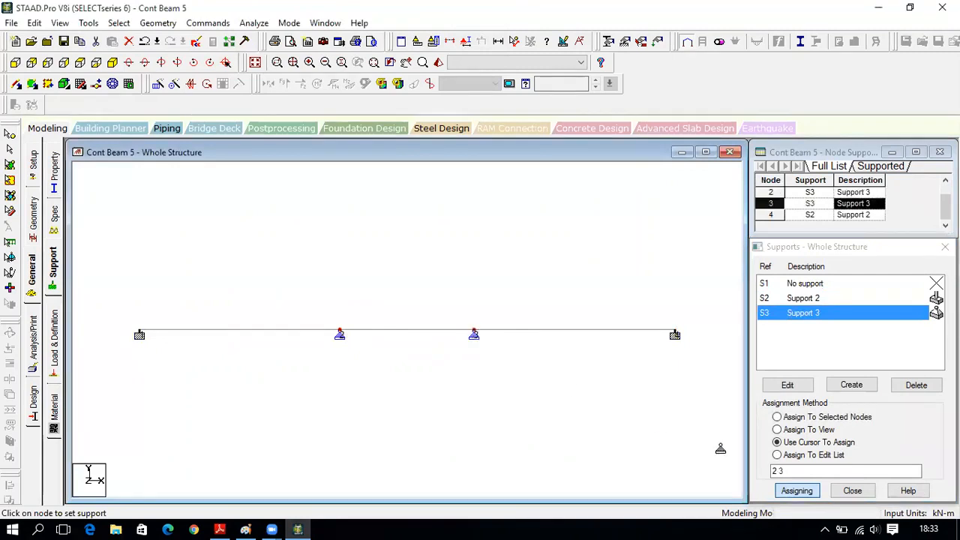
Close the support settings and create primary load case 1 titled LOAD CASE 1 with loading type None
click(852, 491)
click(59, 331)
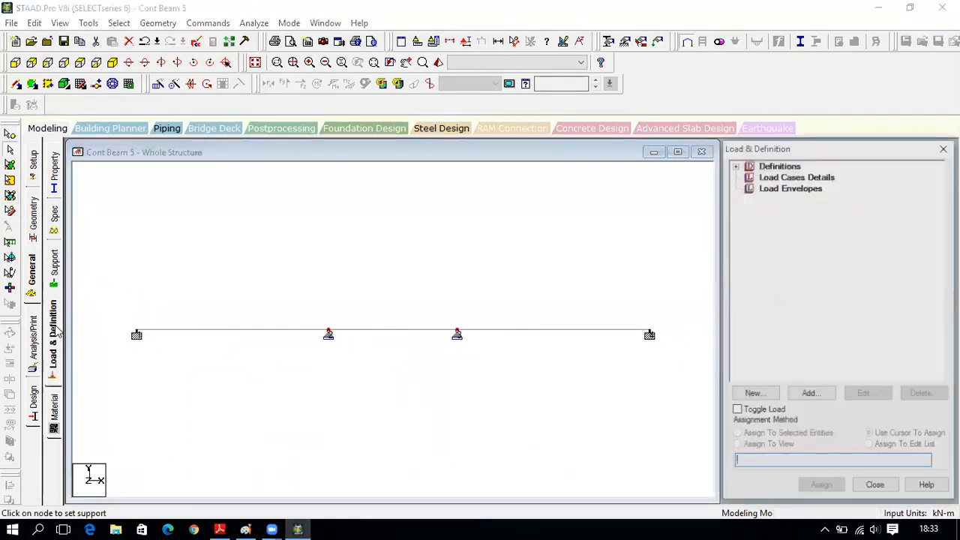
click(807, 176)
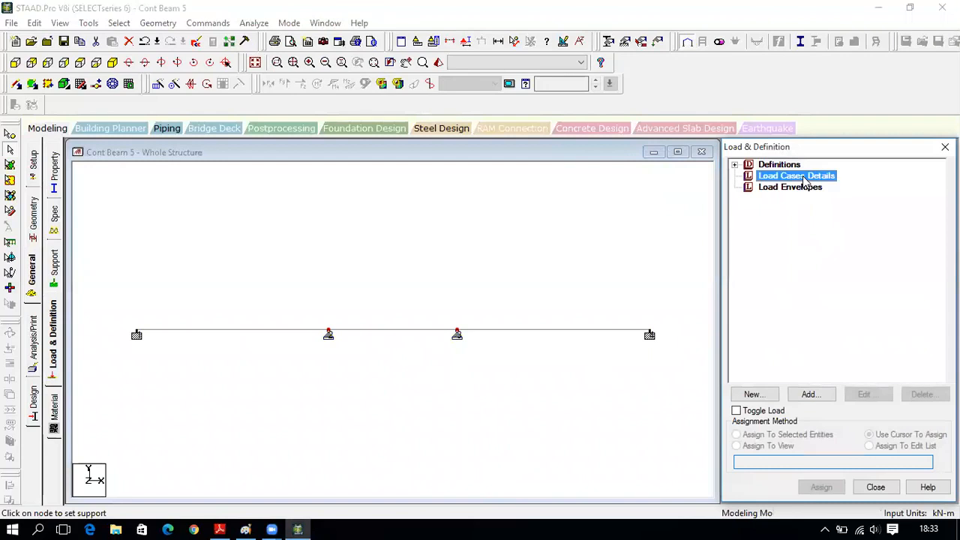
click(812, 394)
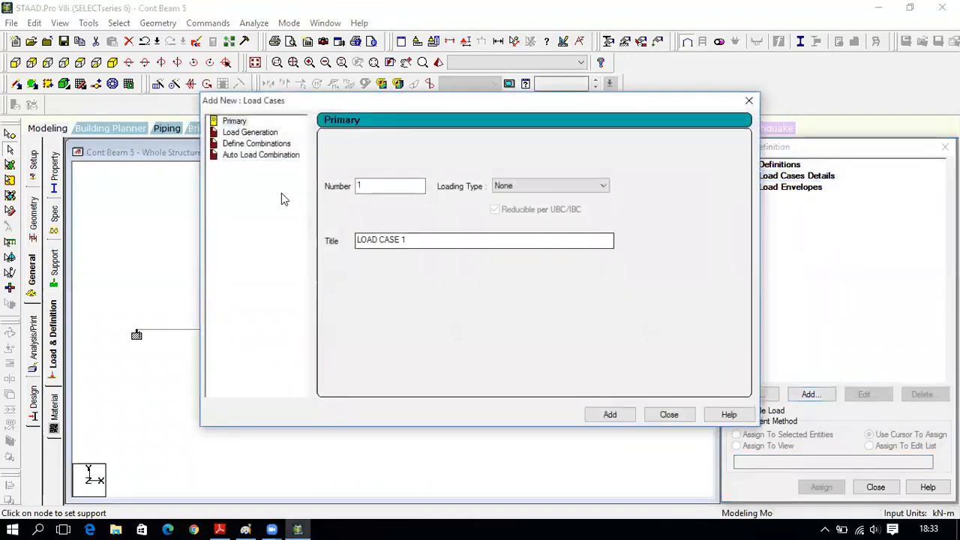
click(616, 416)
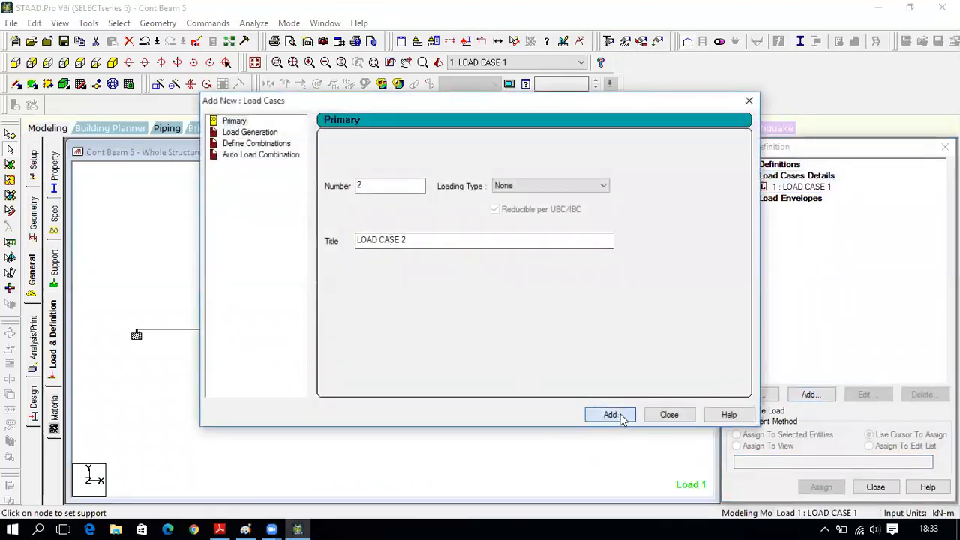
click(669, 415)
Check Problem 323's loading in the Adobe Reader PDF and add a -40 kN/m GY uniform member force to LOAD CASE 1 in STAAD.Pro
click(822, 187)
click(812, 394)
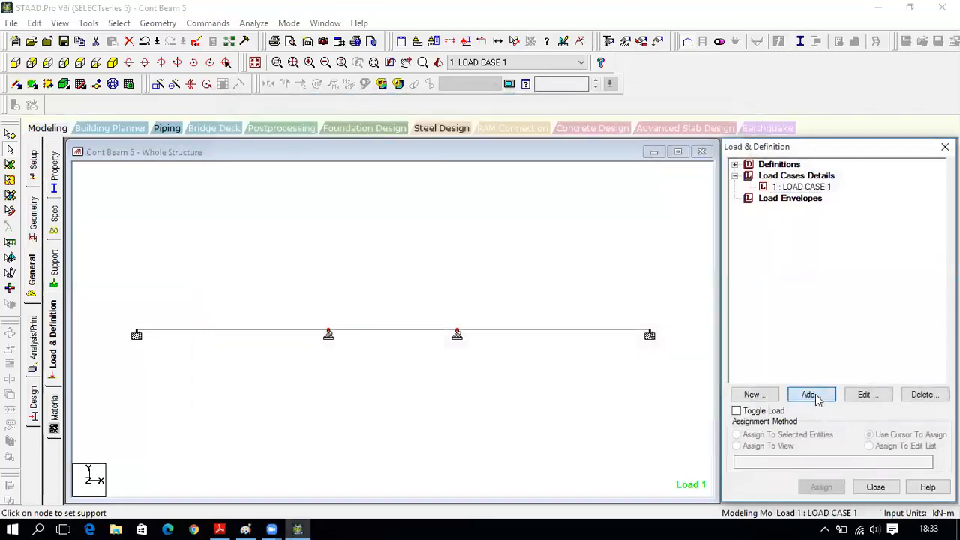
click(219, 529)
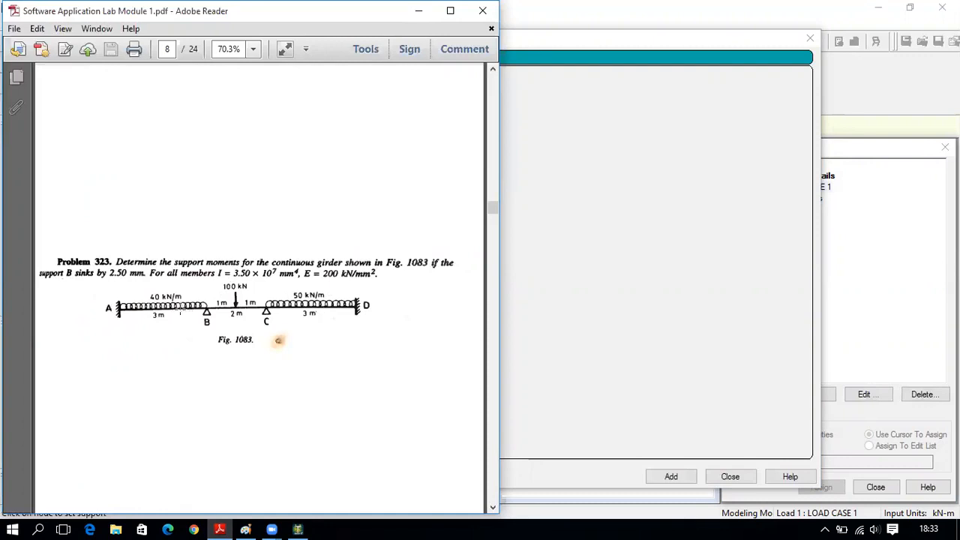
click(298, 530)
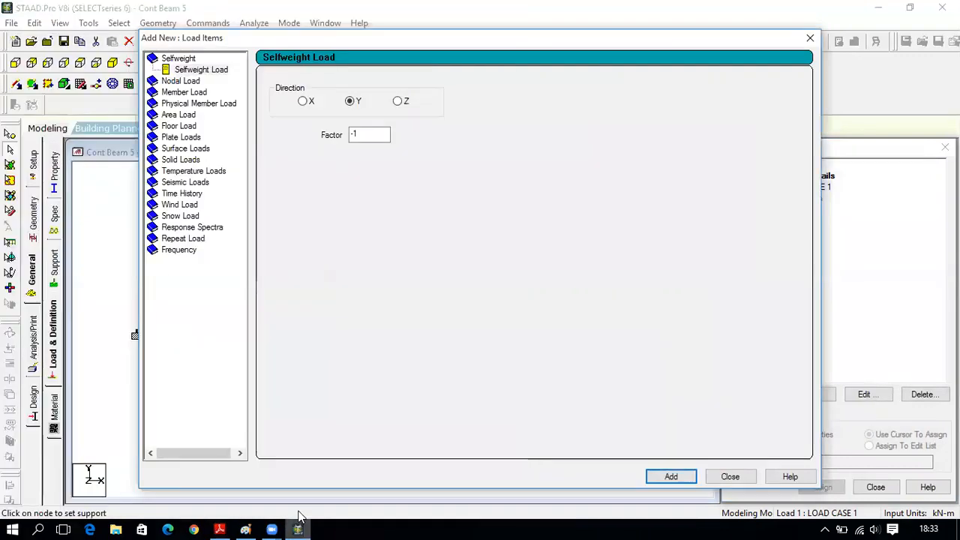
click(196, 95)
double_click(388, 117)
text(-40)
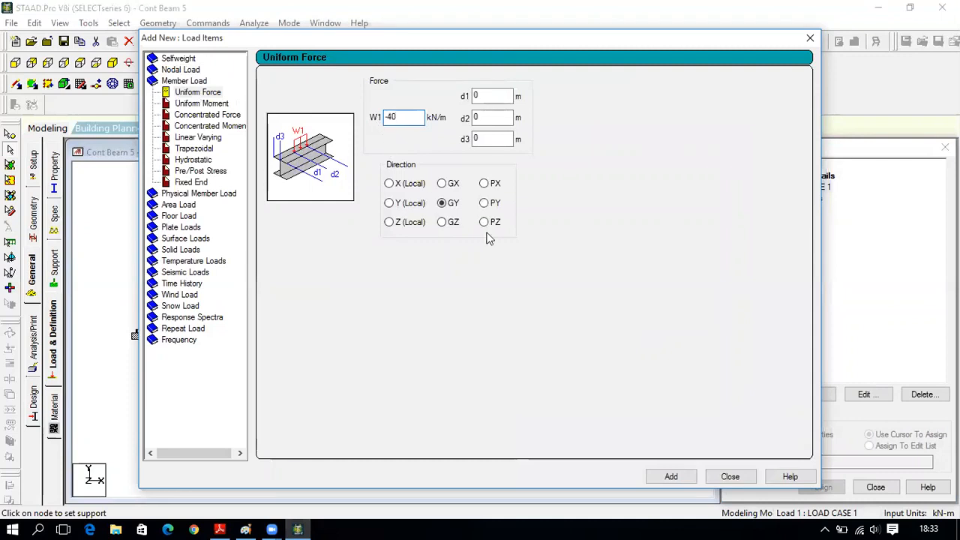
click(671, 477)
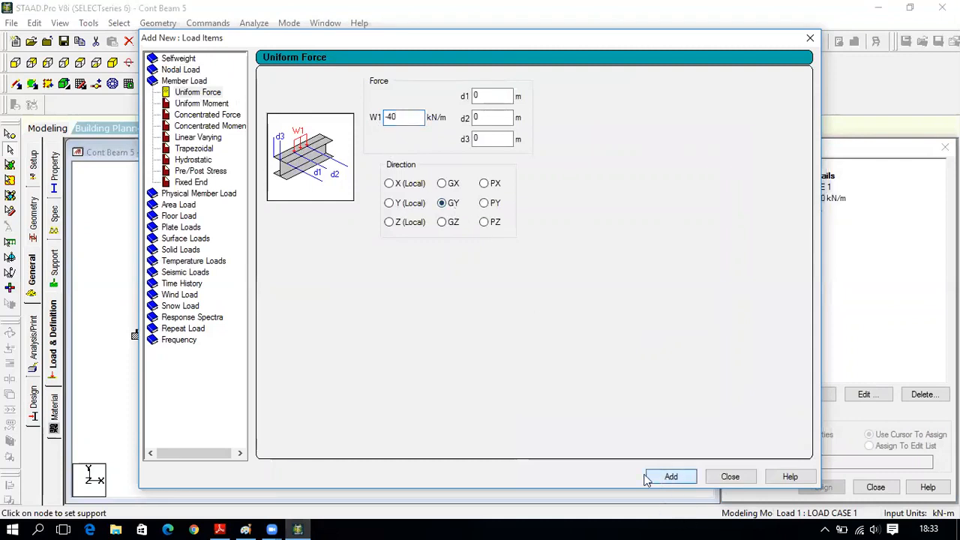
Recheck the loading in the Adobe Reader PDF, save the modified structure in STAAD.Pro, and add a -50 kN/m GY uniform member force
click(220, 530)
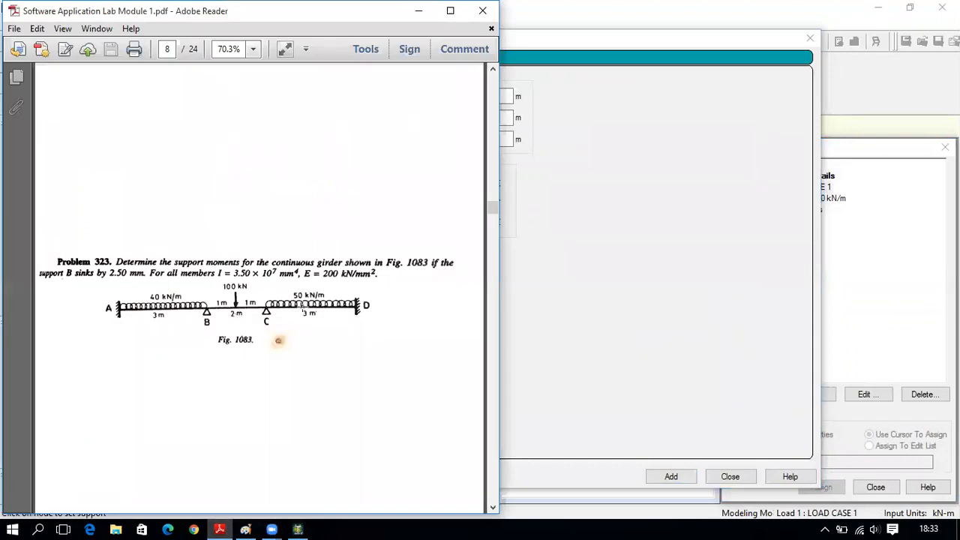
click(298, 529)
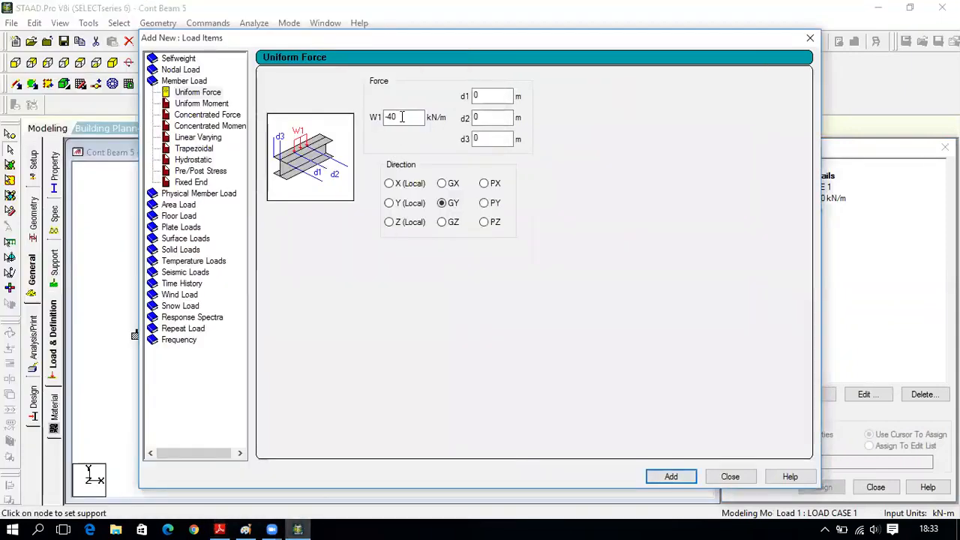
click(480, 296)
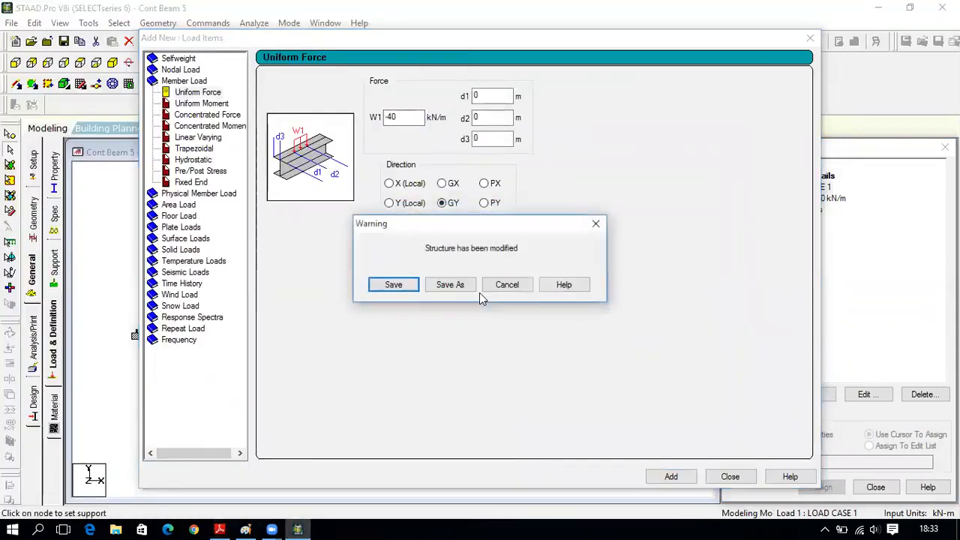
click(394, 285)
click(407, 119)
key(BackSpace)
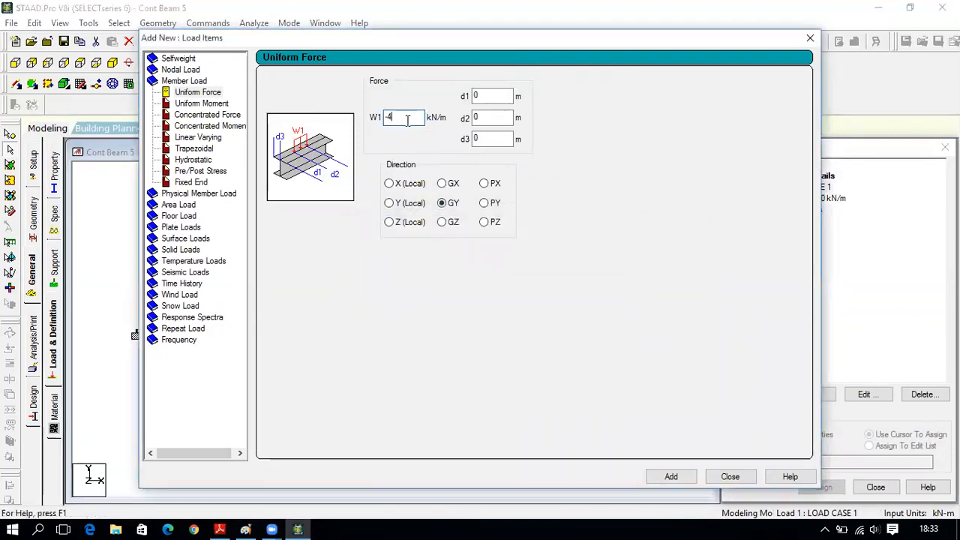
text(-5)
click(658, 477)
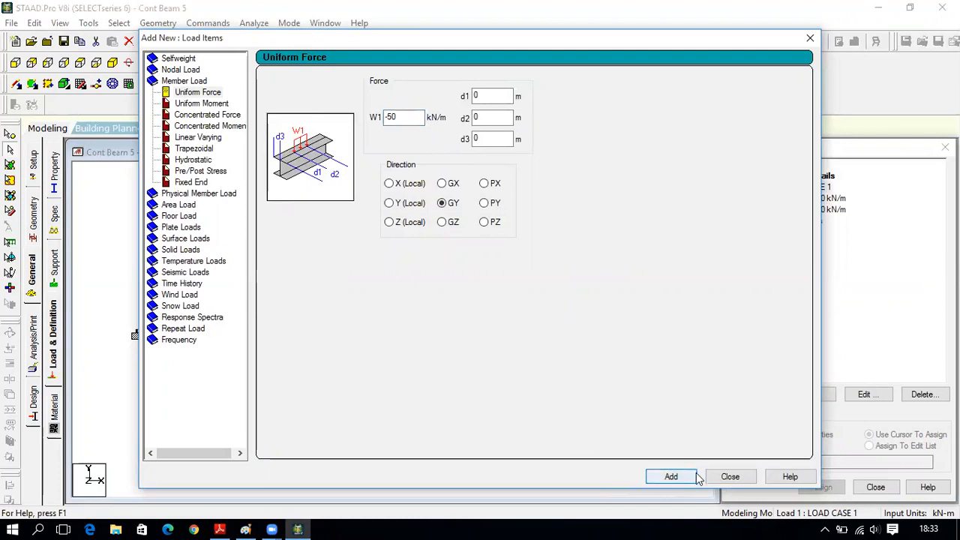
Check the point load in the Adobe Reader PDF and add a -100 kN GY concentrated member force with d1 of 1 m in STAAD.Pro
click(220, 530)
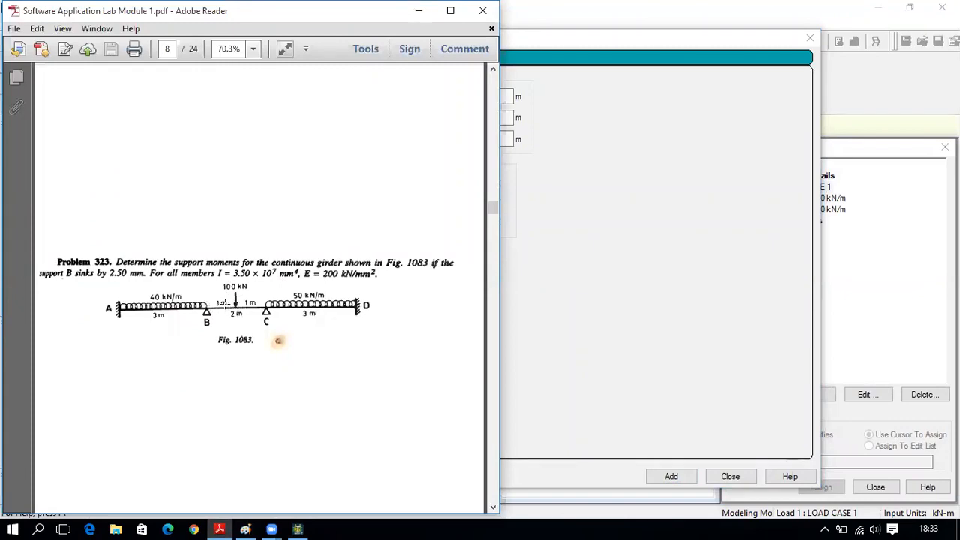
click(298, 530)
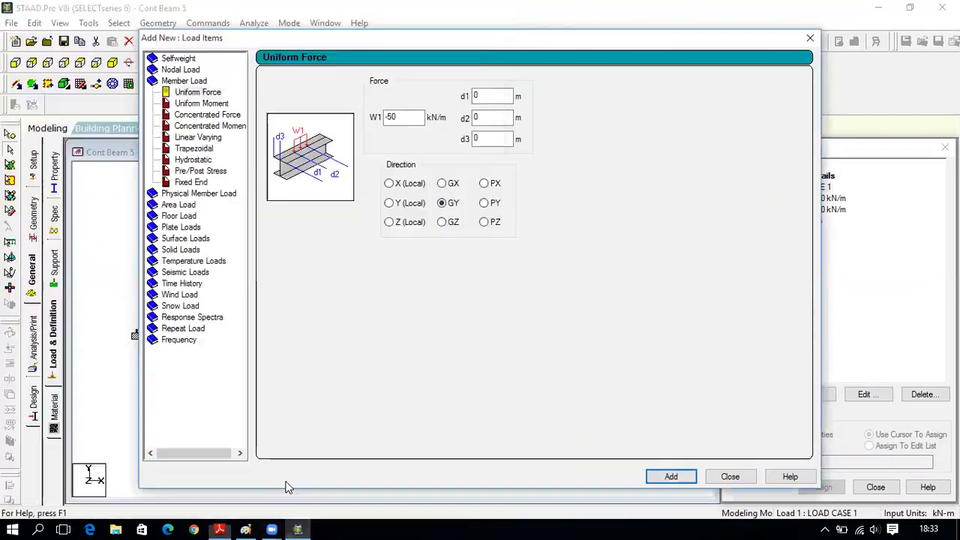
click(193, 115)
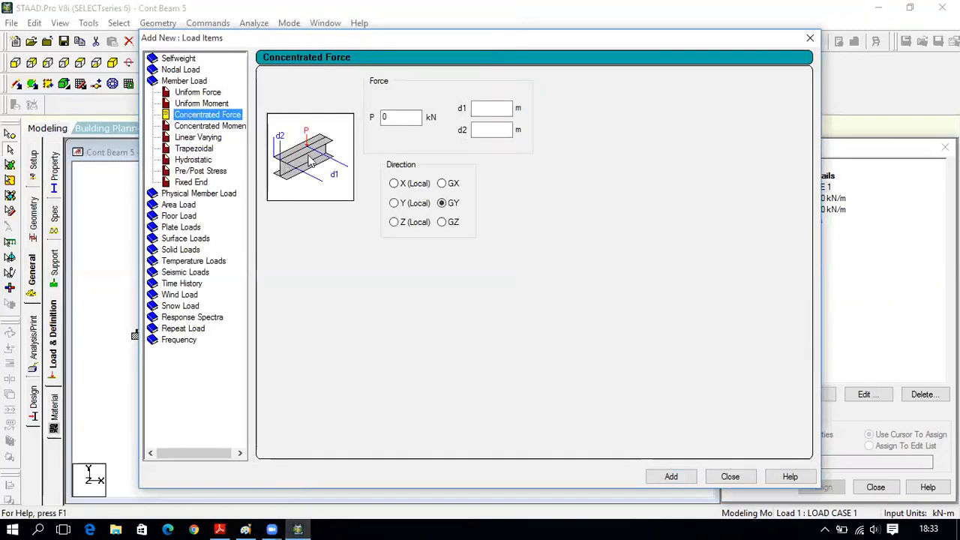
click(395, 114)
text(-100)
click(487, 109)
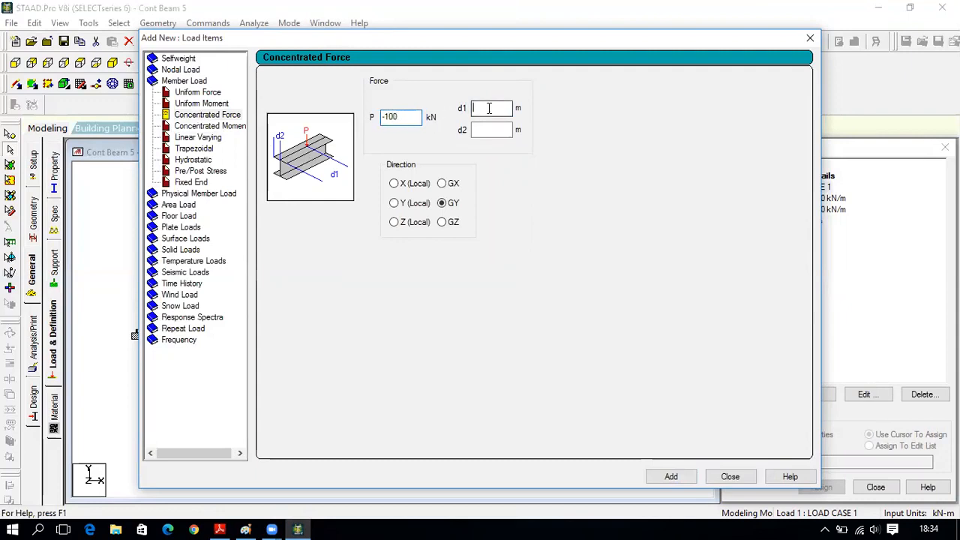
text(1)
click(673, 478)
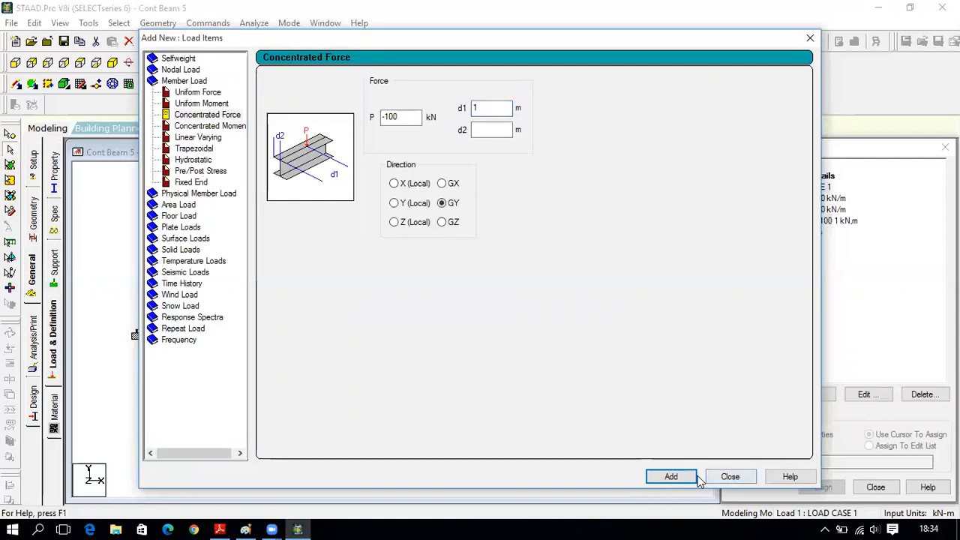
Finish adding load items and delete the duplicate -100 kN concentrated force from LOAD CASE 1
click(730, 477)
click(833, 233)
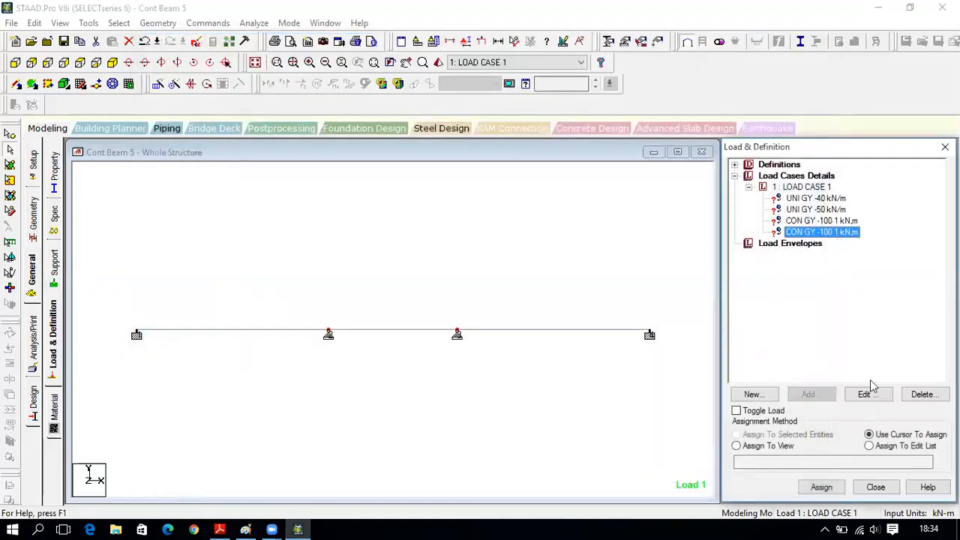
click(923, 395)
Assign the -40 kN/m load to beam 1, the -50 kN/m load to beam 3, and the -100 kN point load to beam 2
click(826, 200)
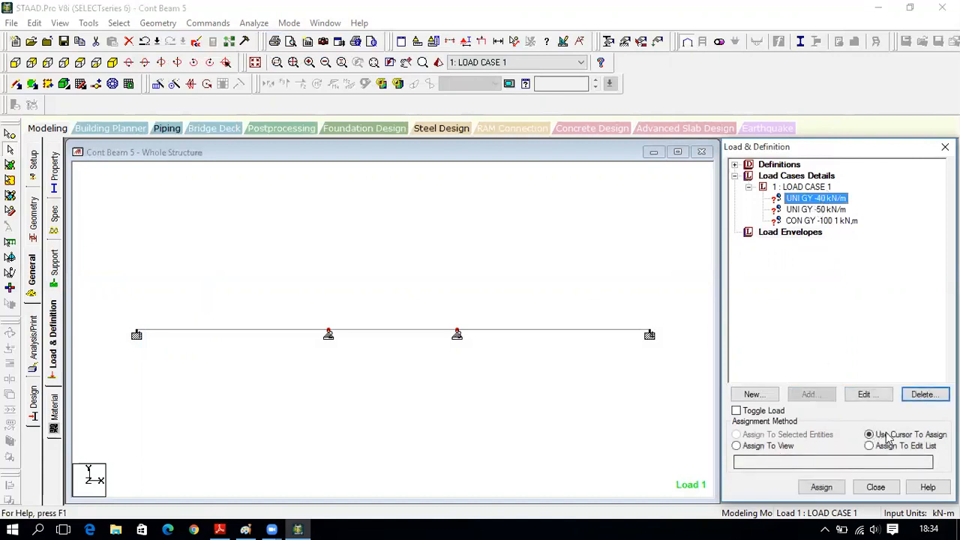
click(823, 488)
click(242, 332)
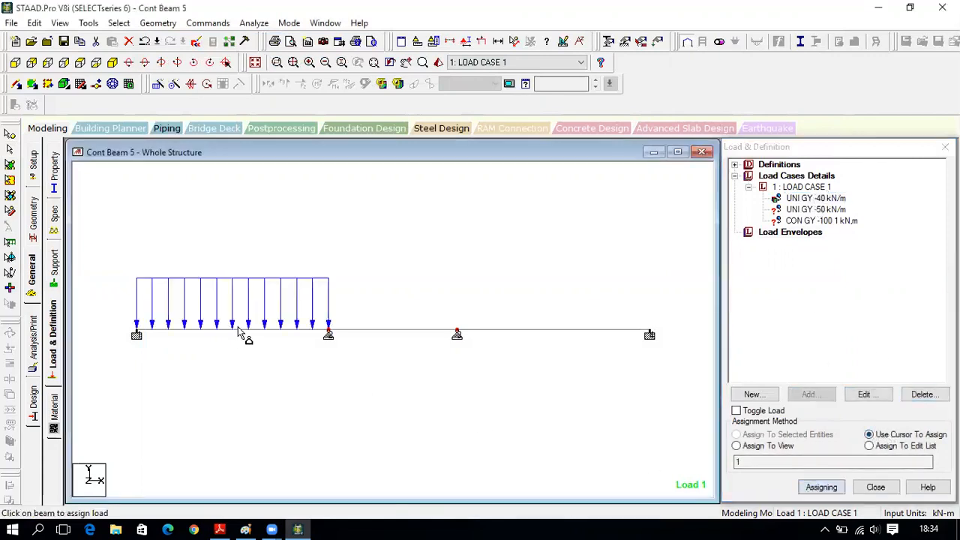
click(834, 211)
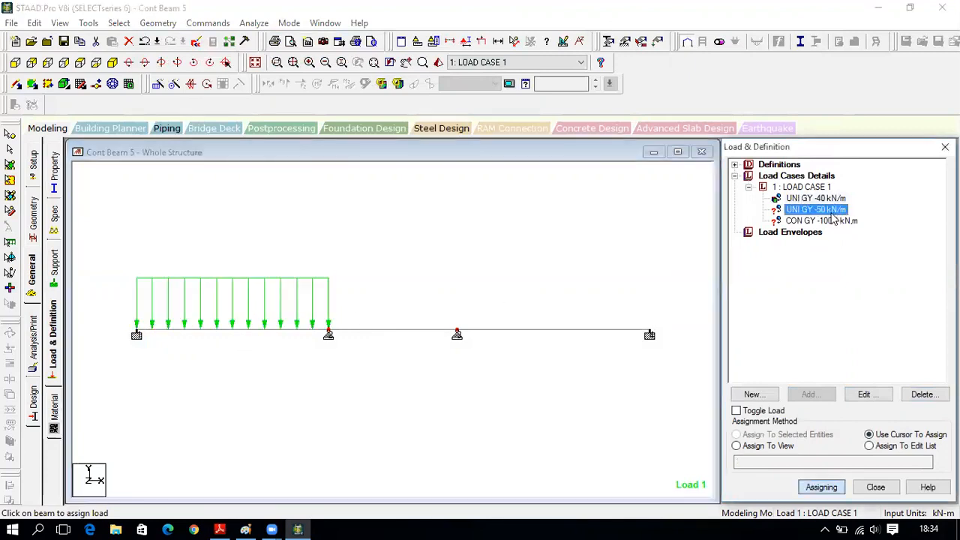
click(590, 331)
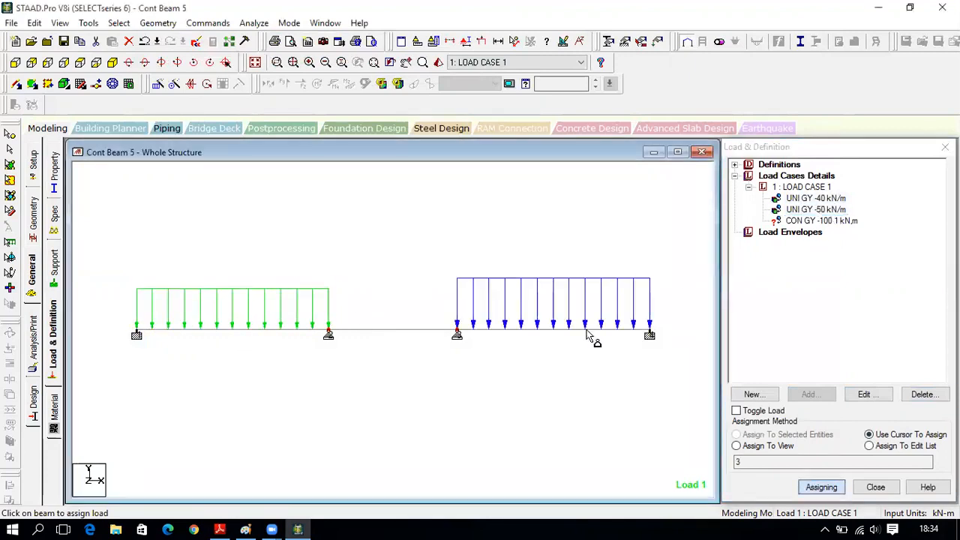
click(850, 221)
click(409, 332)
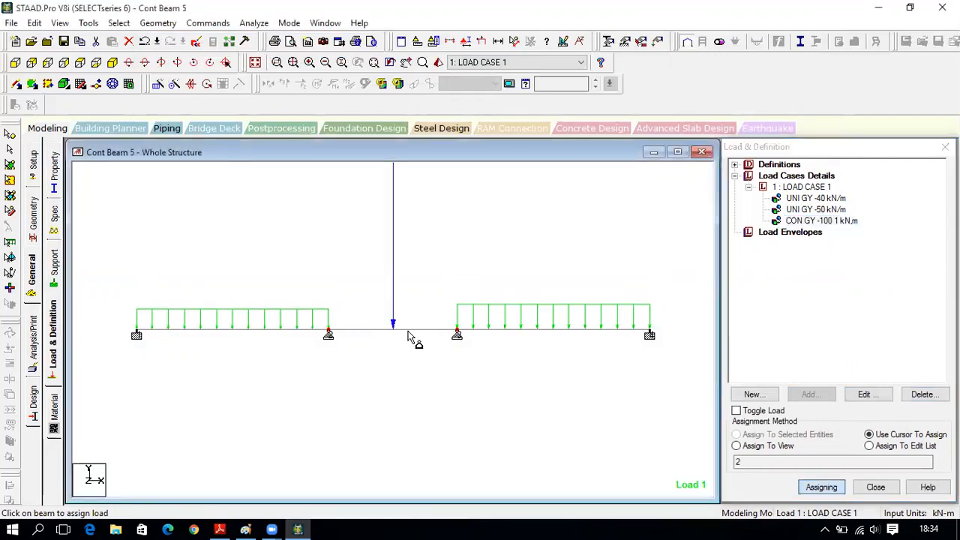
click(894, 488)
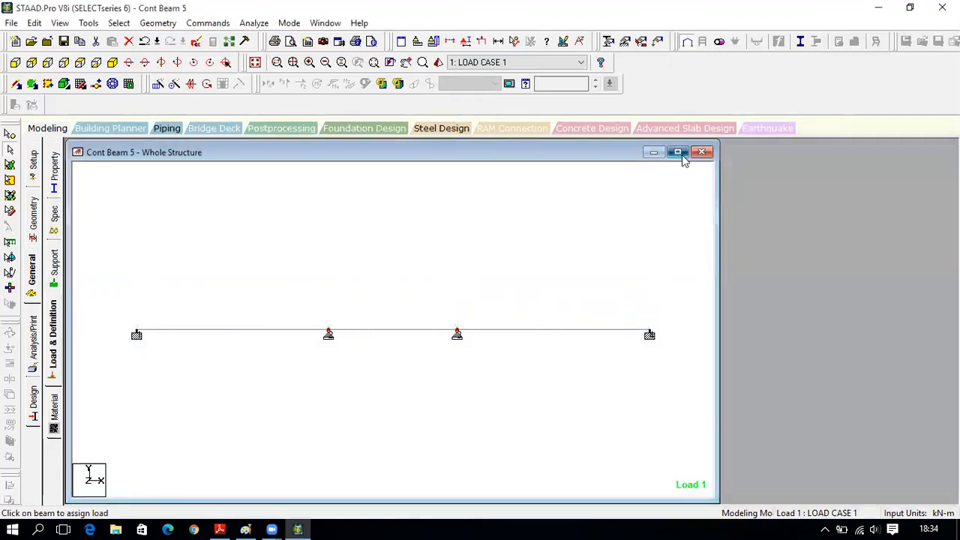
Maximize the structure view, display the load values, and set the point force scale to 70 kN per m
click(679, 152)
right_click(414, 219)
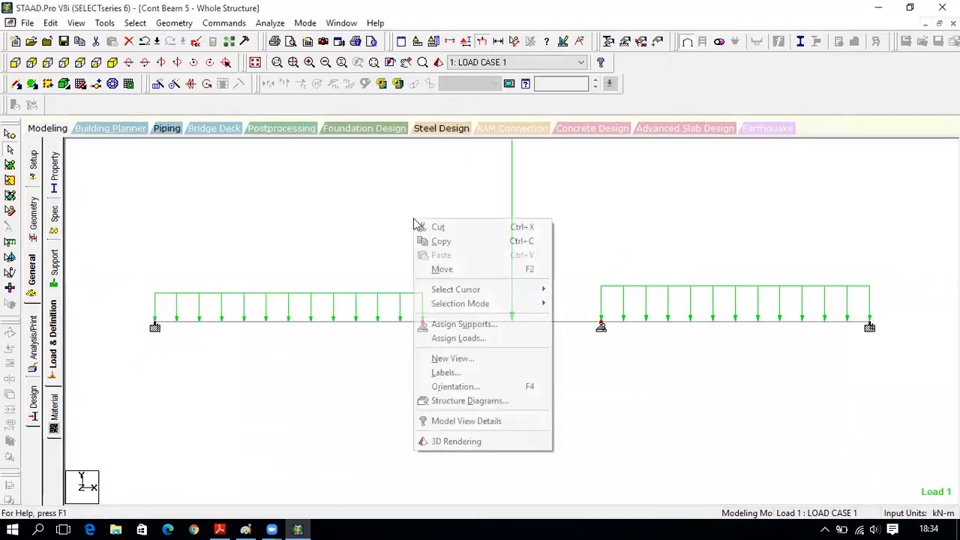
click(450, 373)
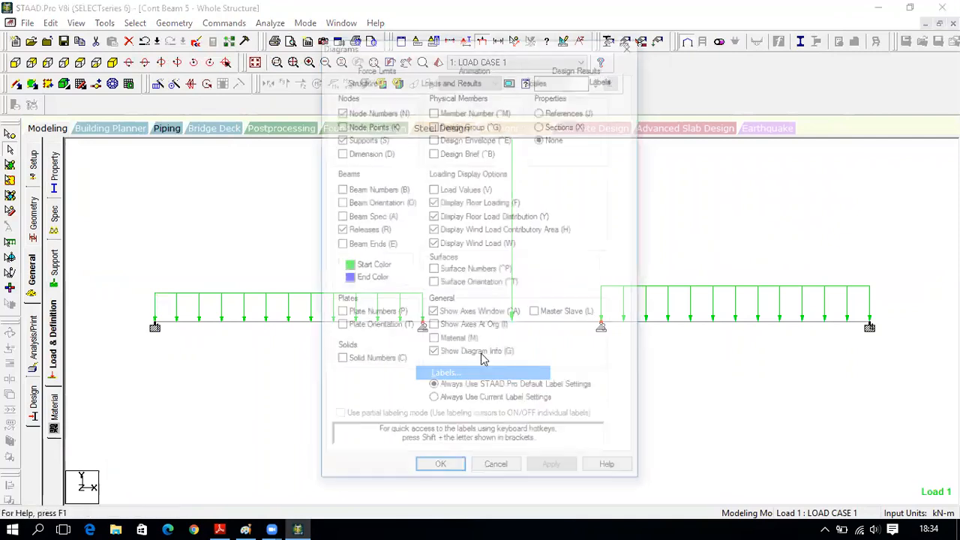
click(433, 188)
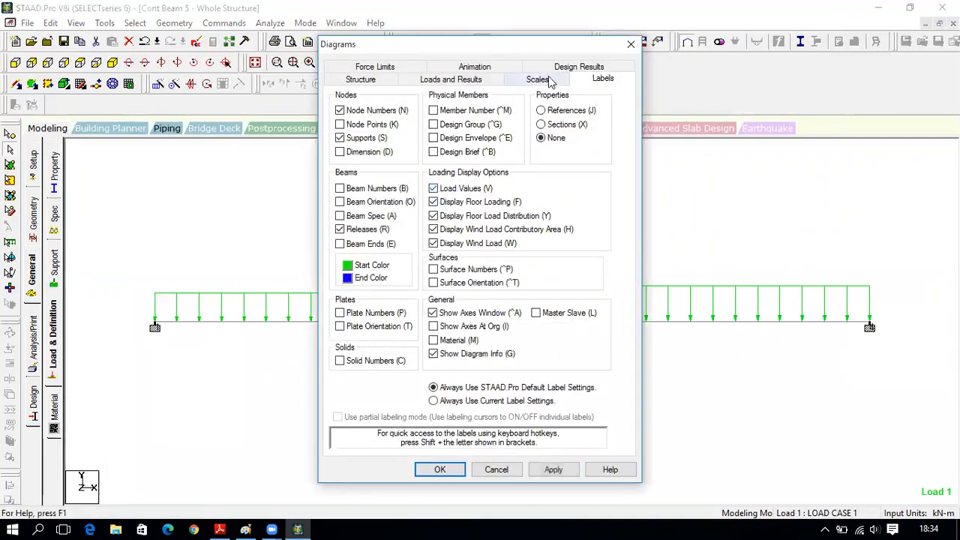
click(538, 79)
text(70)
click(553, 470)
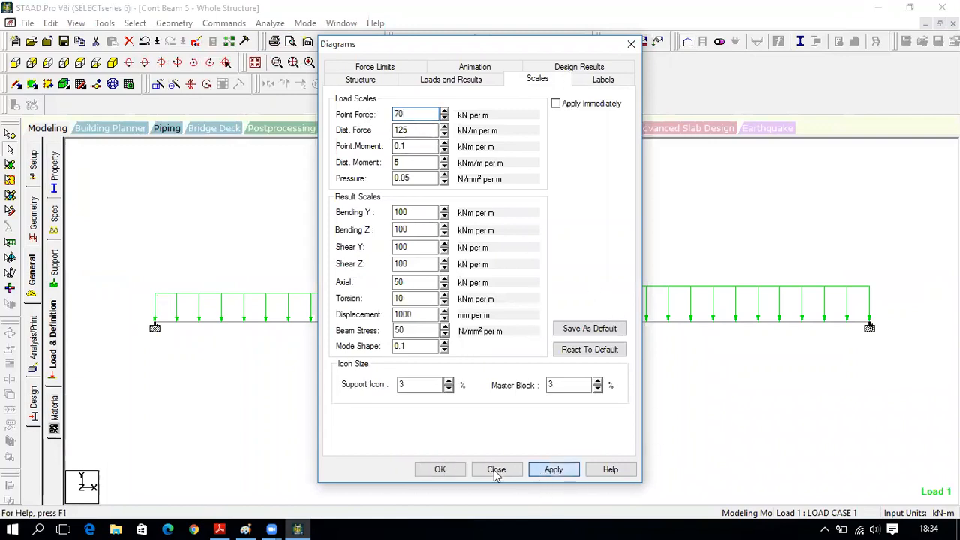
click(440, 470)
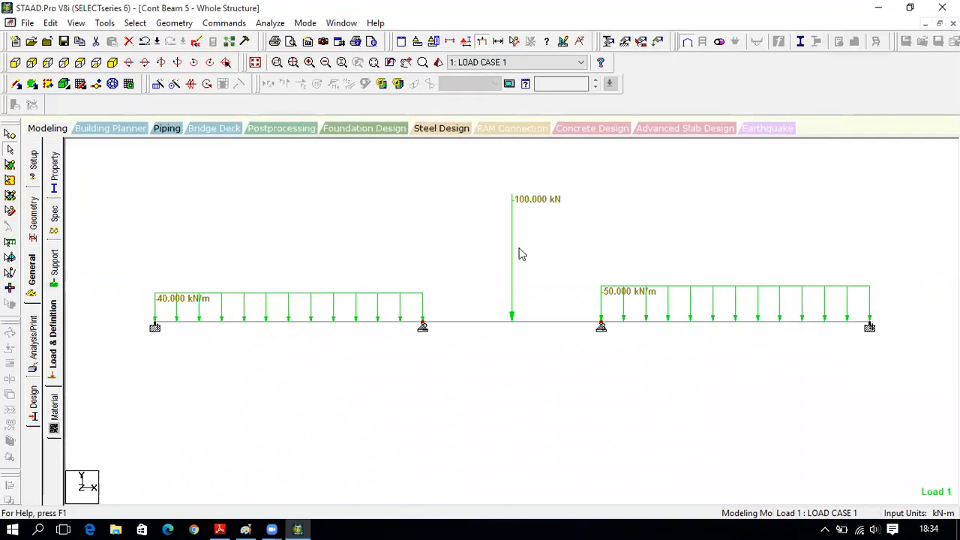
Check the sinking of support B in the Adobe Reader PDF and open the Specifications page in STAAD.Pro
click(161, 259)
click(219, 530)
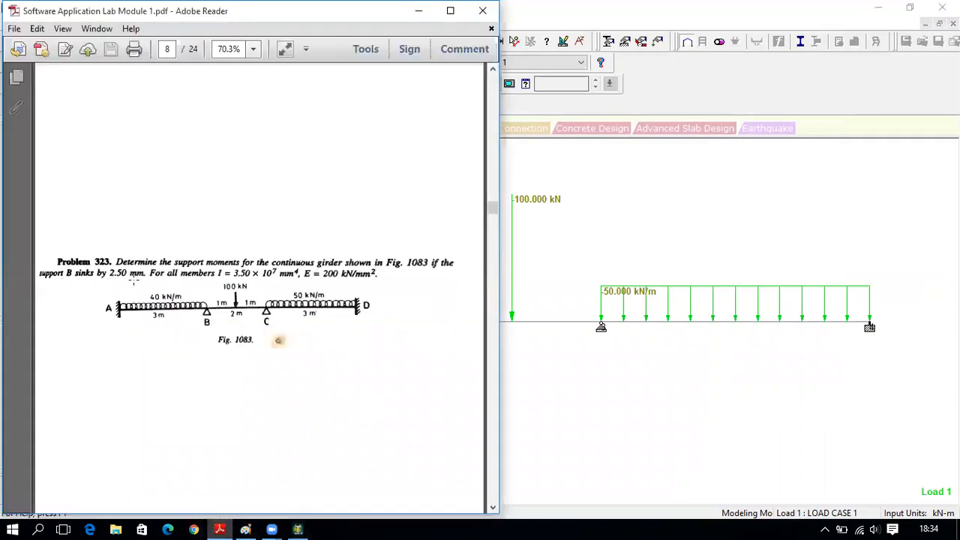
click(298, 530)
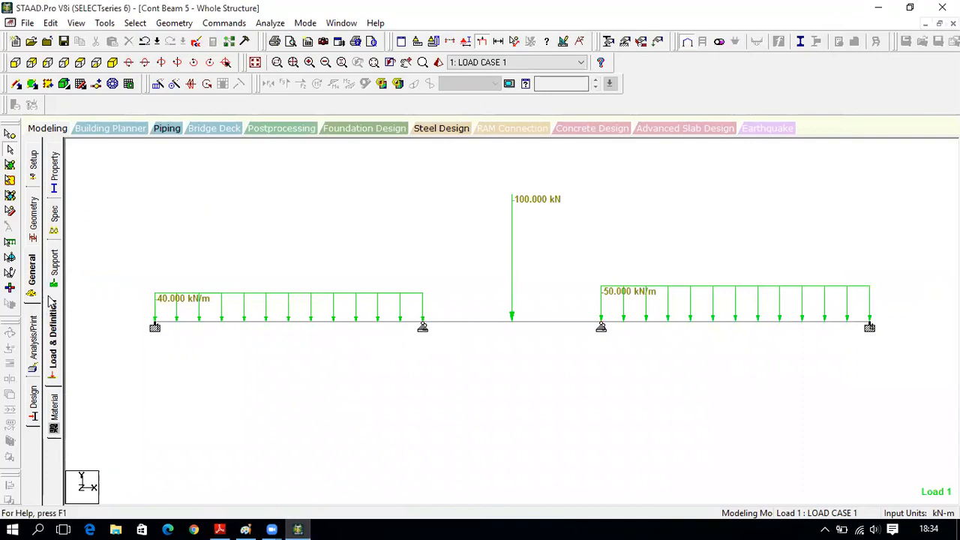
click(51, 231)
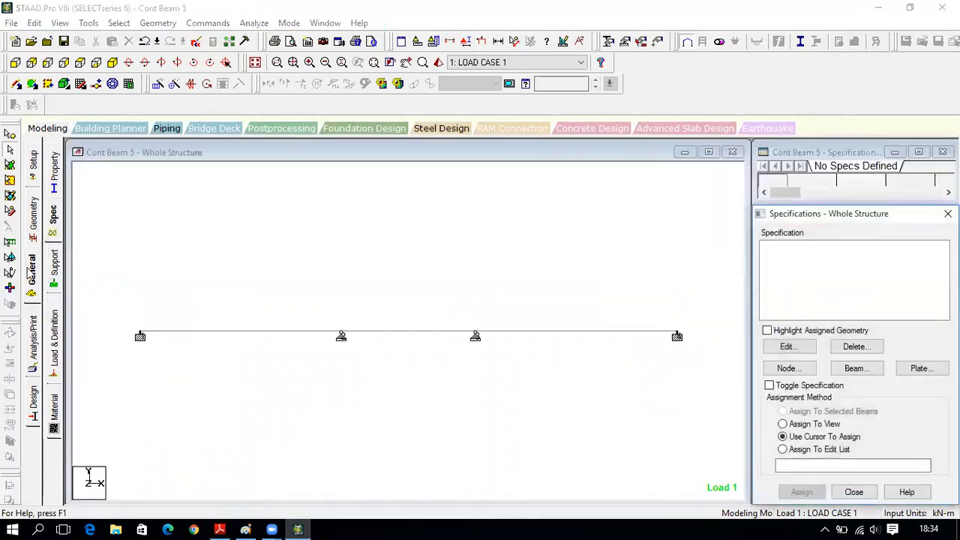
click(29, 282)
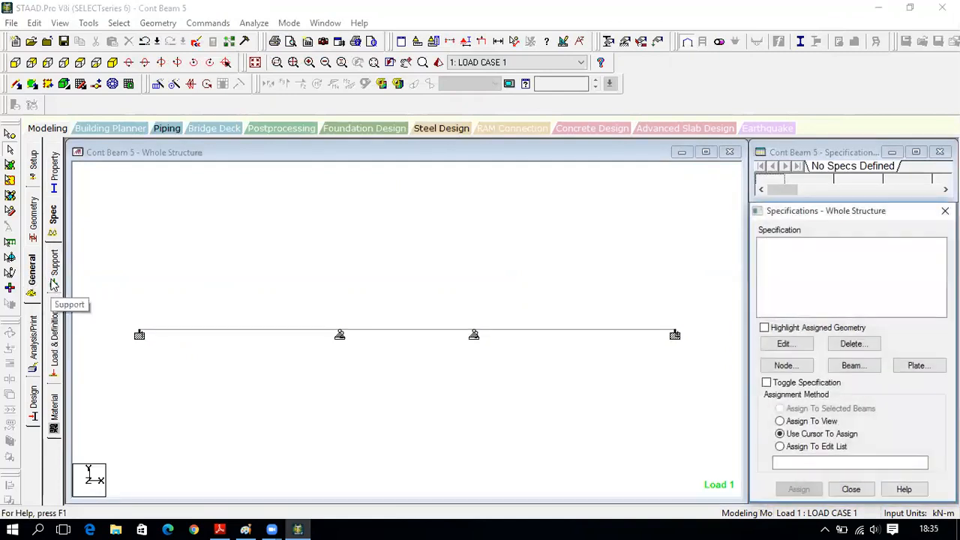
Open the model's load cases and definitions
click(54, 338)
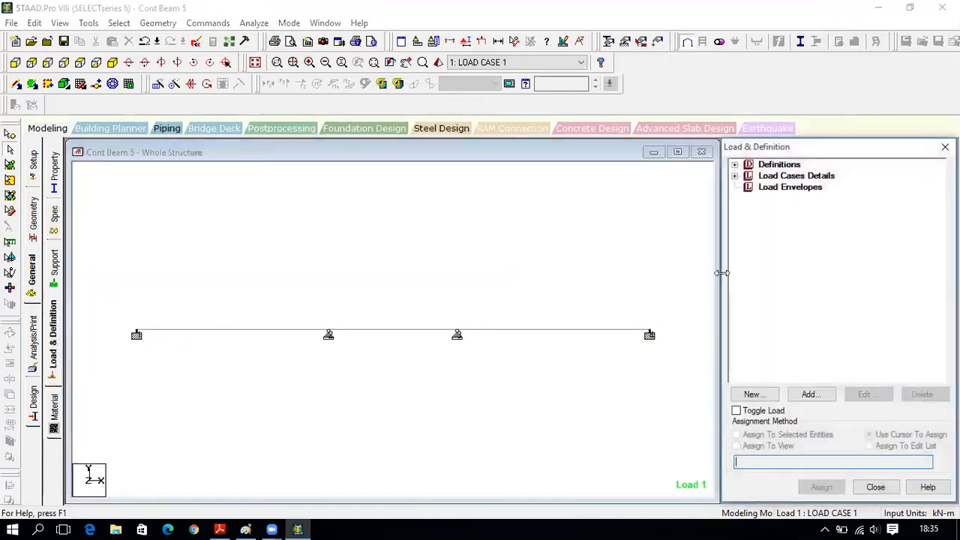
click(795, 178)
click(811, 396)
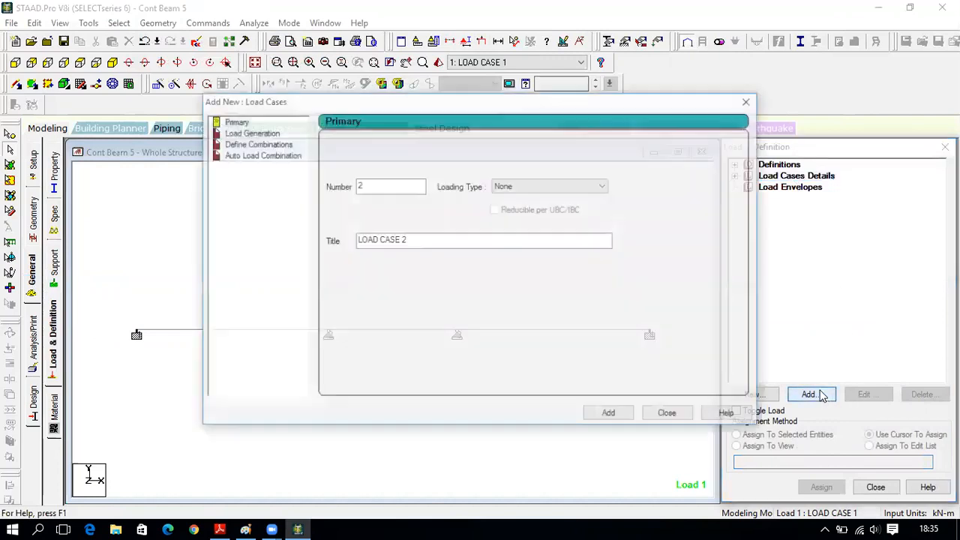
click(670, 414)
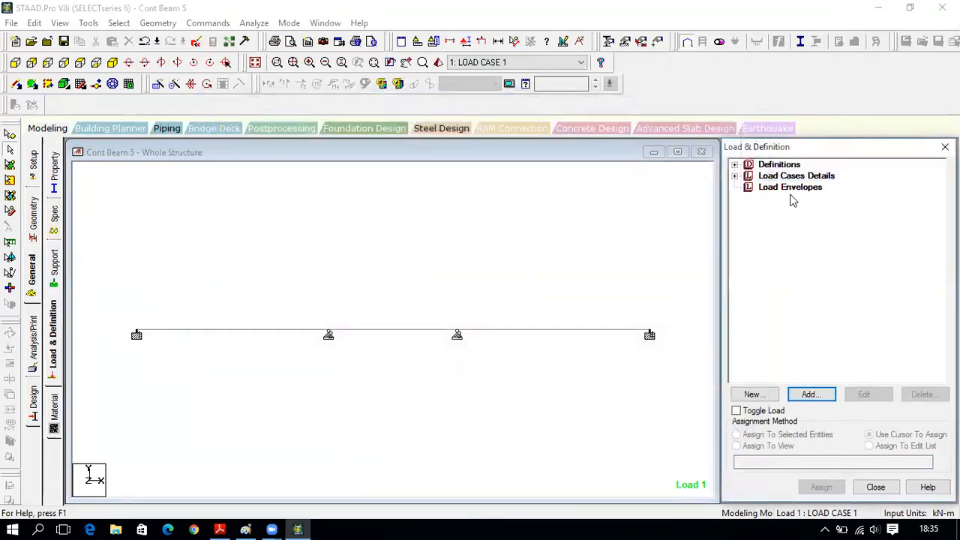
Start a new support displacement load item under LOAD CASE 1, consulting Problem 323 in the Adobe Reader PDF
click(736, 176)
click(749, 187)
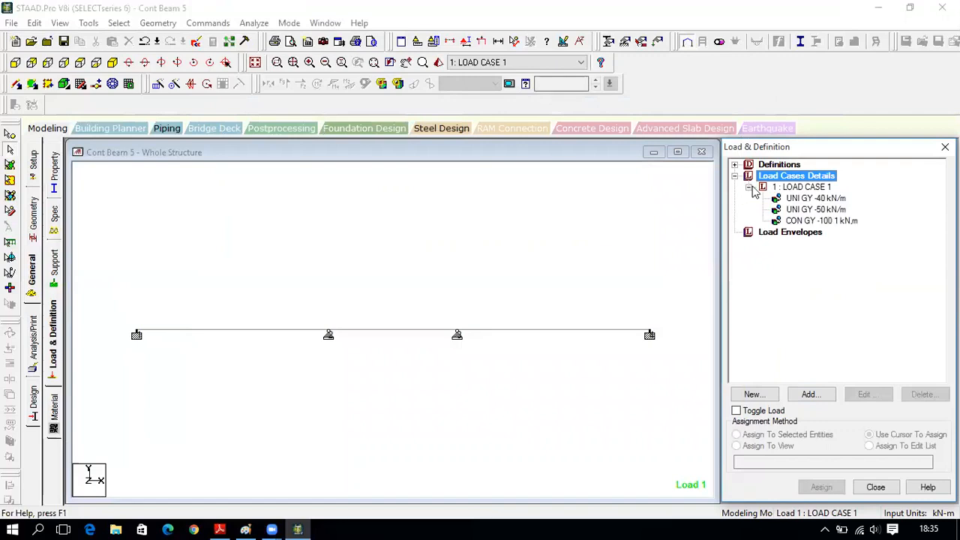
click(792, 187)
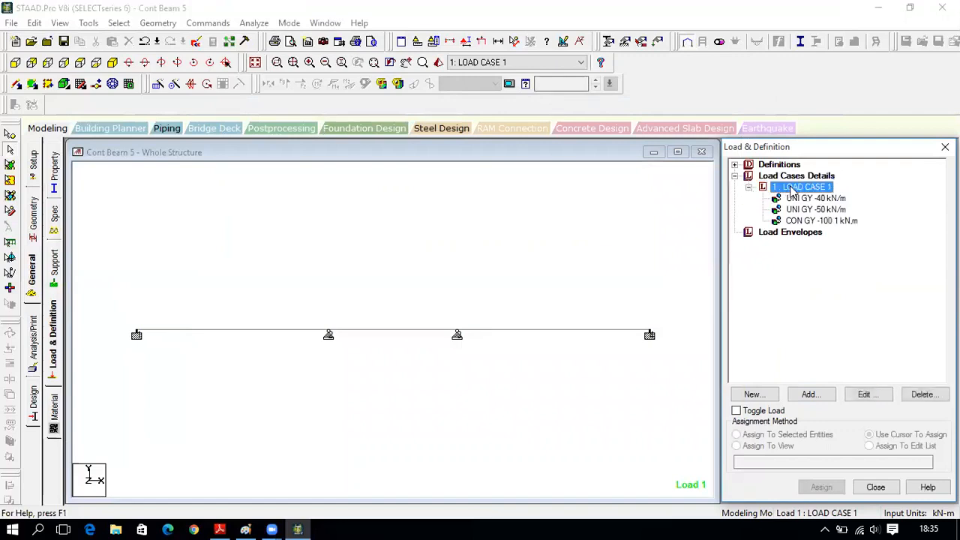
click(818, 397)
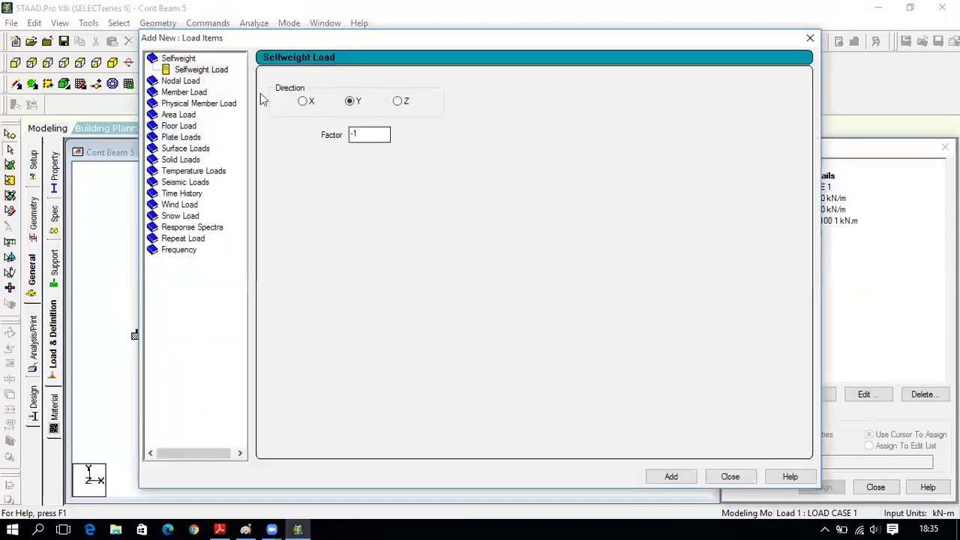
click(188, 80)
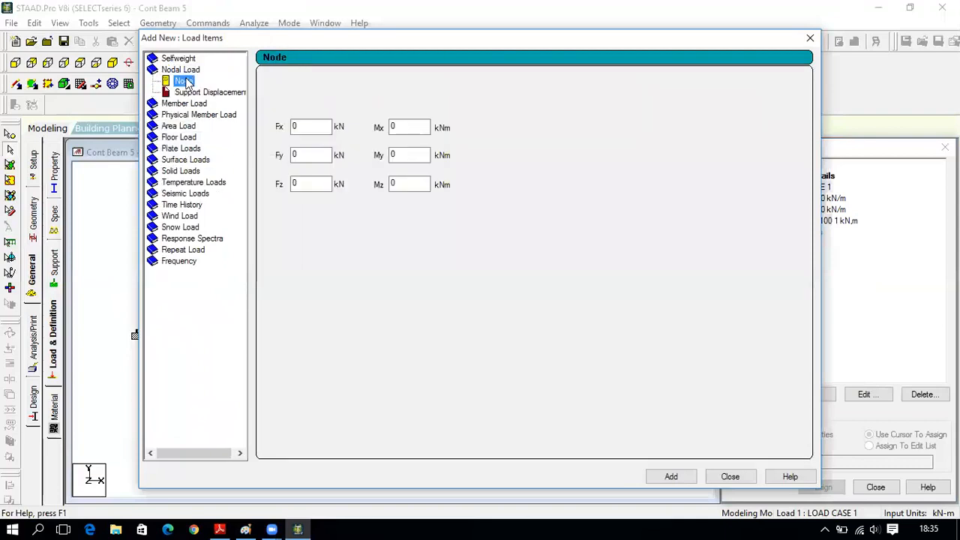
click(220, 529)
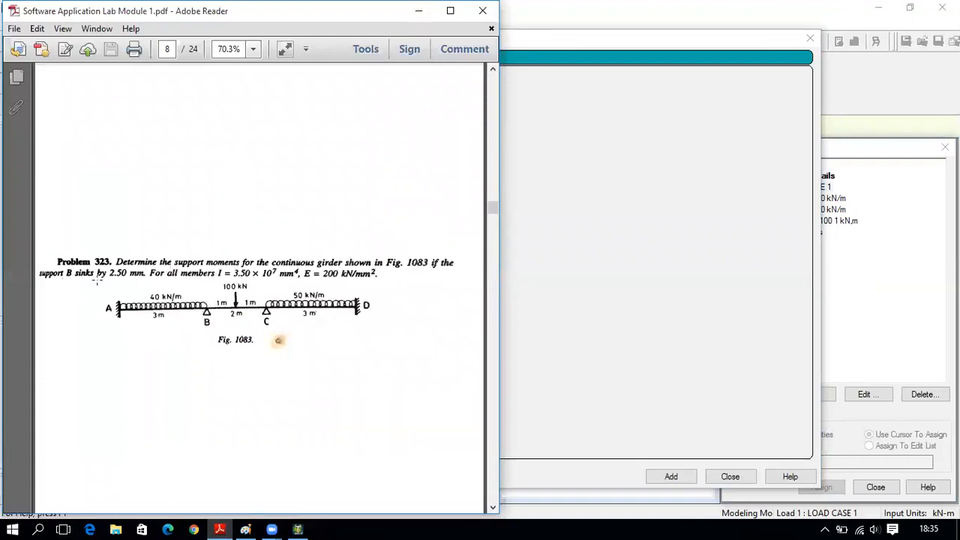
click(298, 530)
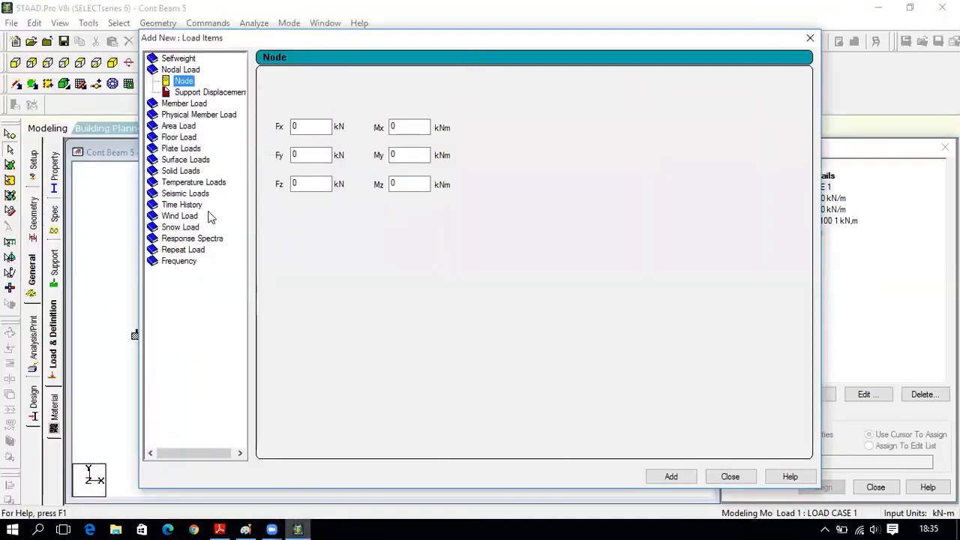
click(206, 92)
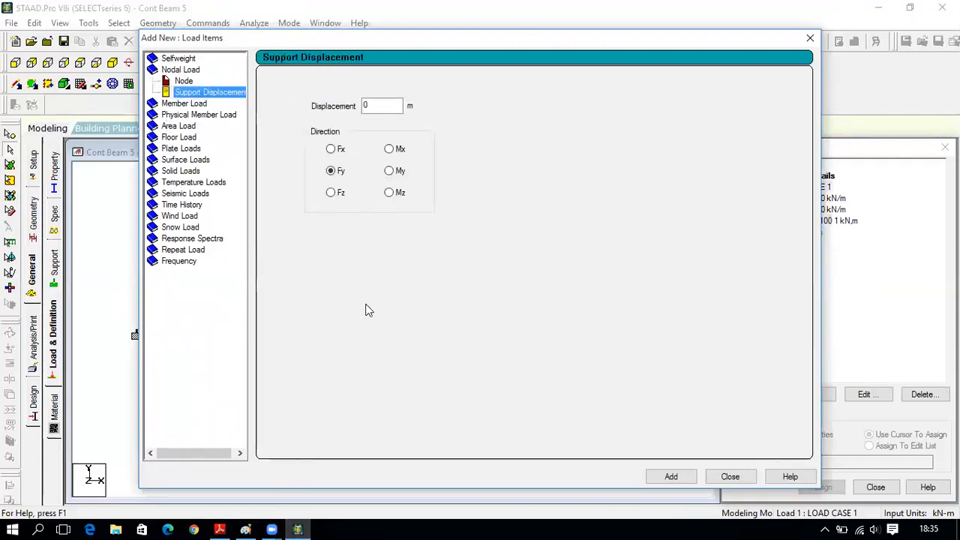
Check the sinking of support B in the PDF and add a -0.0025 m support displacement in the Fy direction to LOAD CASE 1
click(219, 529)
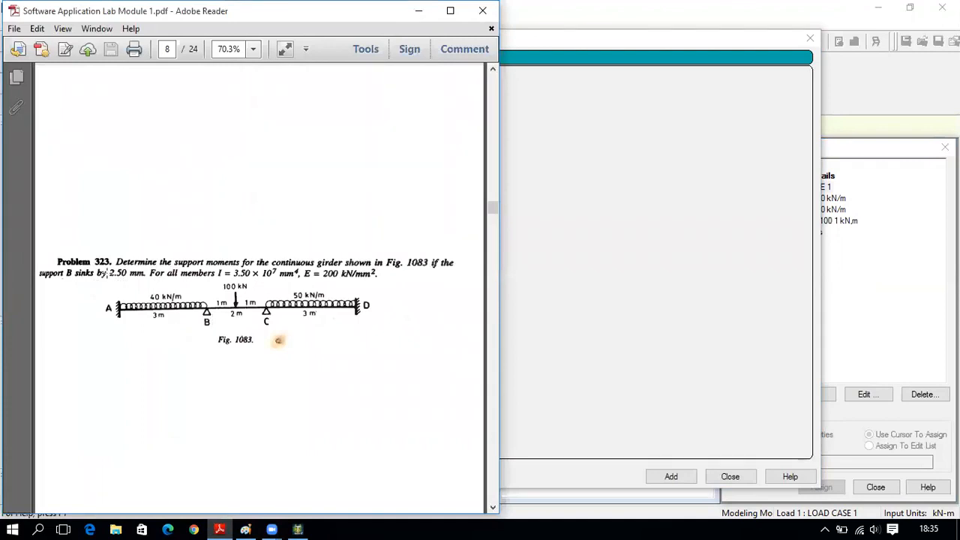
click(297, 530)
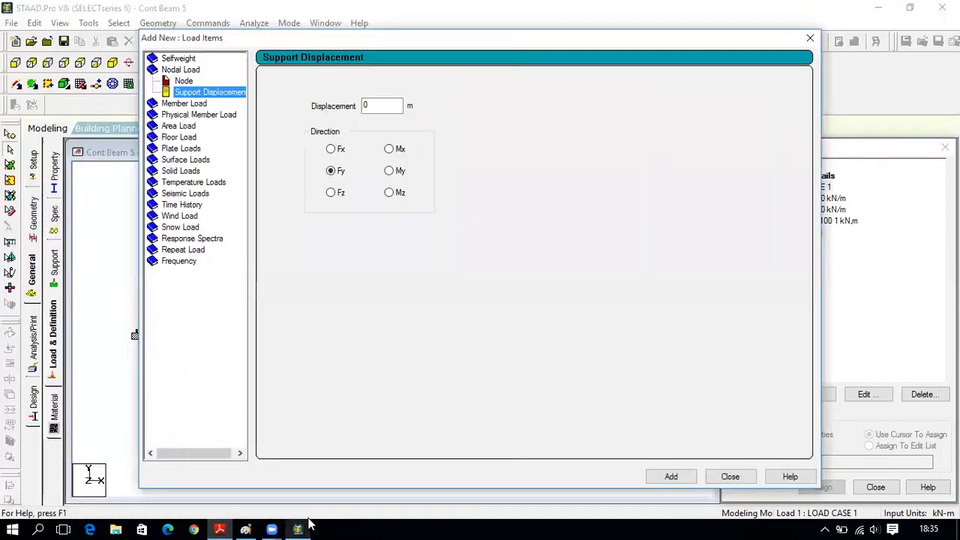
click(398, 106)
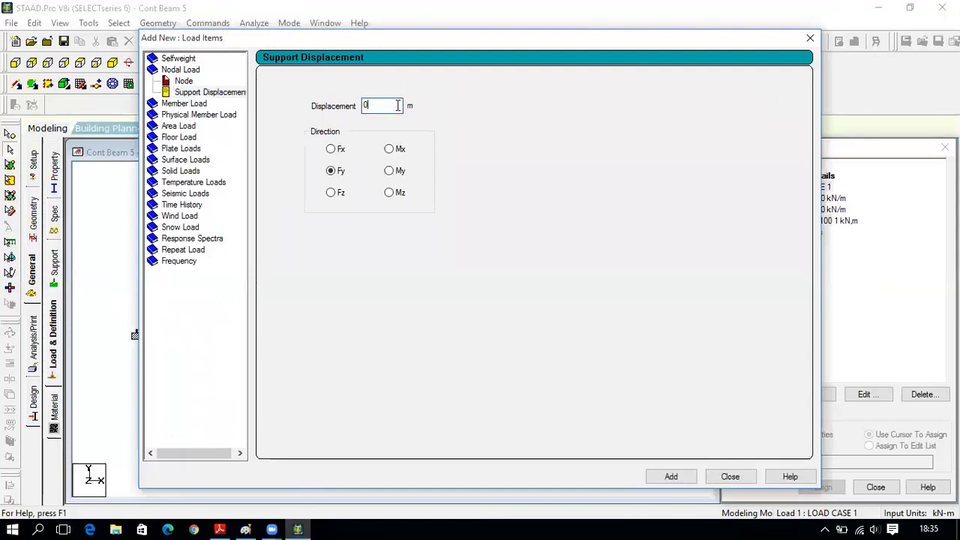
key(BackSpace)
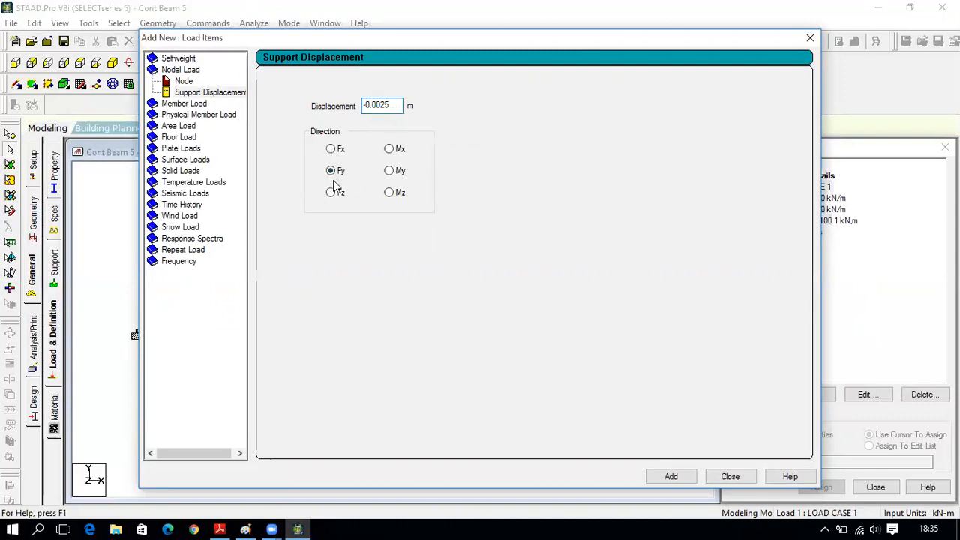
click(673, 475)
click(731, 477)
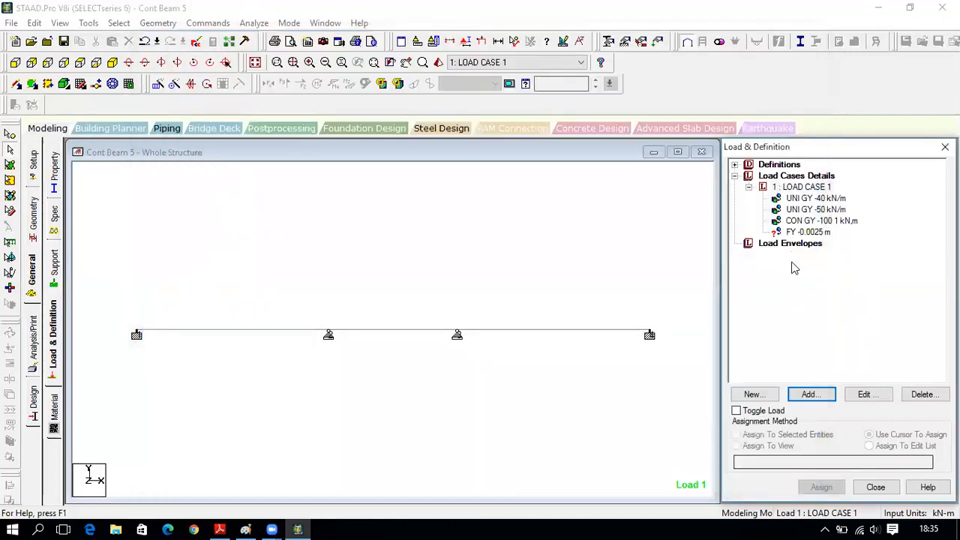
Assign the FY -0.0025 m displacement to support B at node 2, close the load definitions and maximize the structure view
click(799, 232)
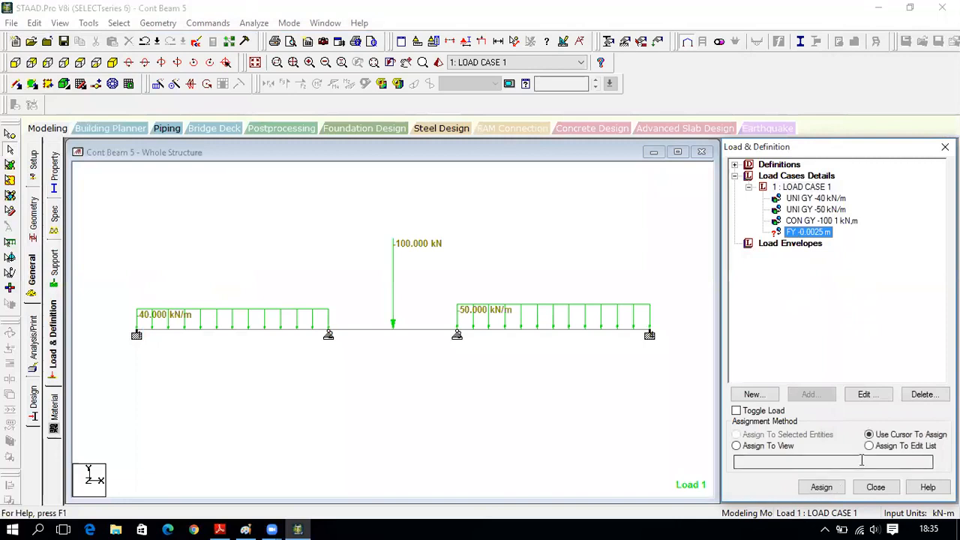
click(821, 488)
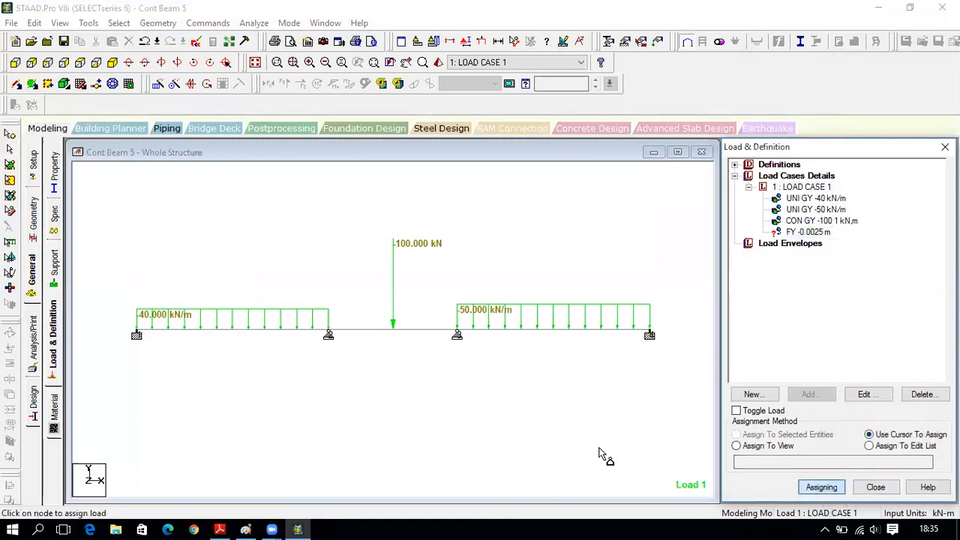
click(329, 335)
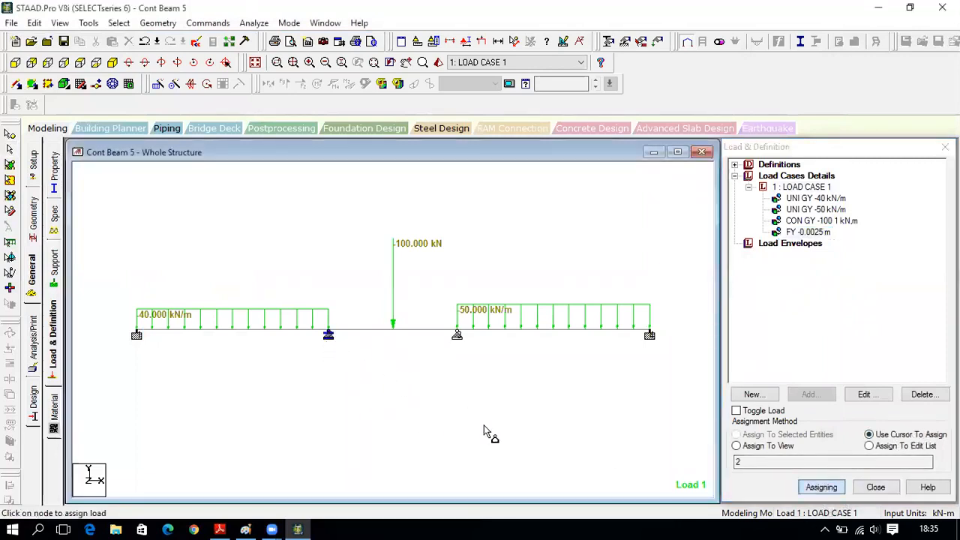
click(876, 488)
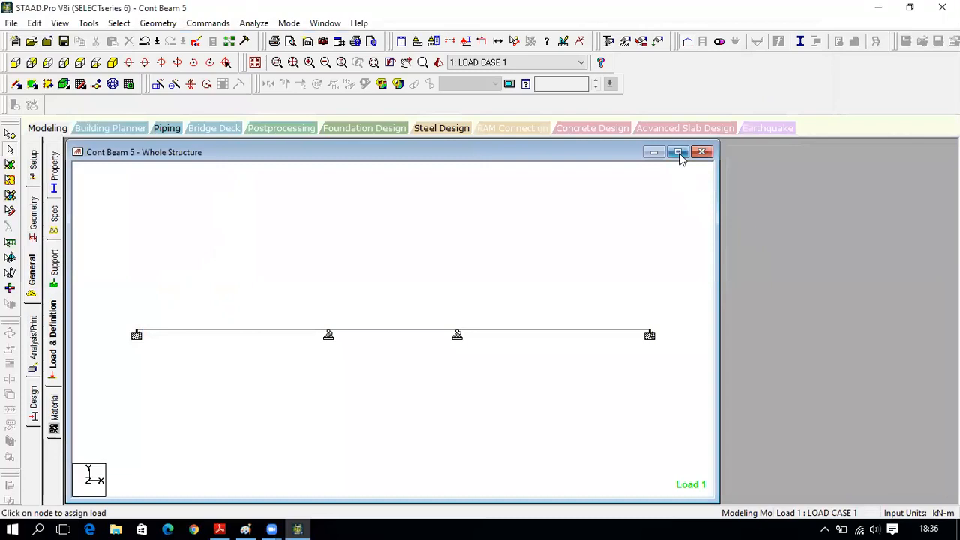
click(678, 152)
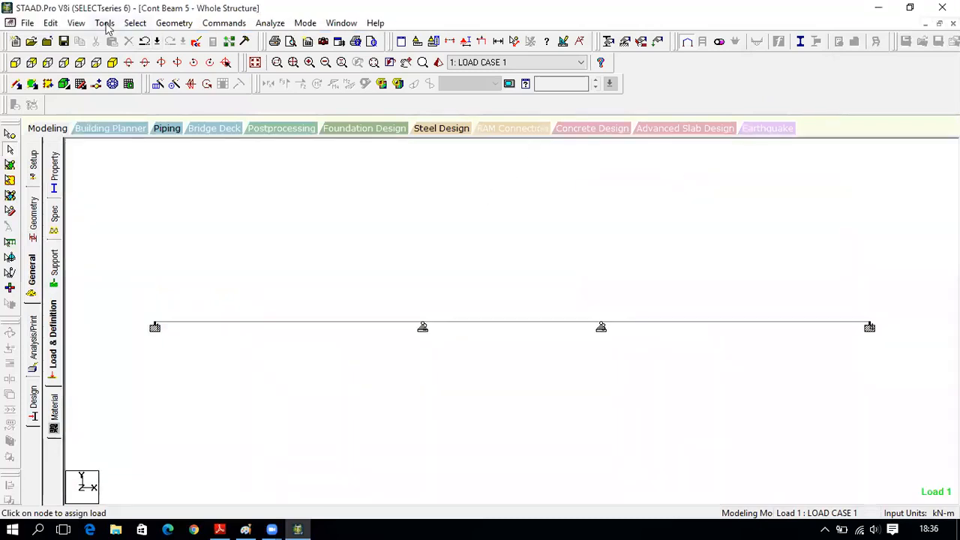
Check the E value in the Adobe Reader PDF, save the structure in STAAD.Pro and open its input file in the STAAD.Pro Editor
click(219, 530)
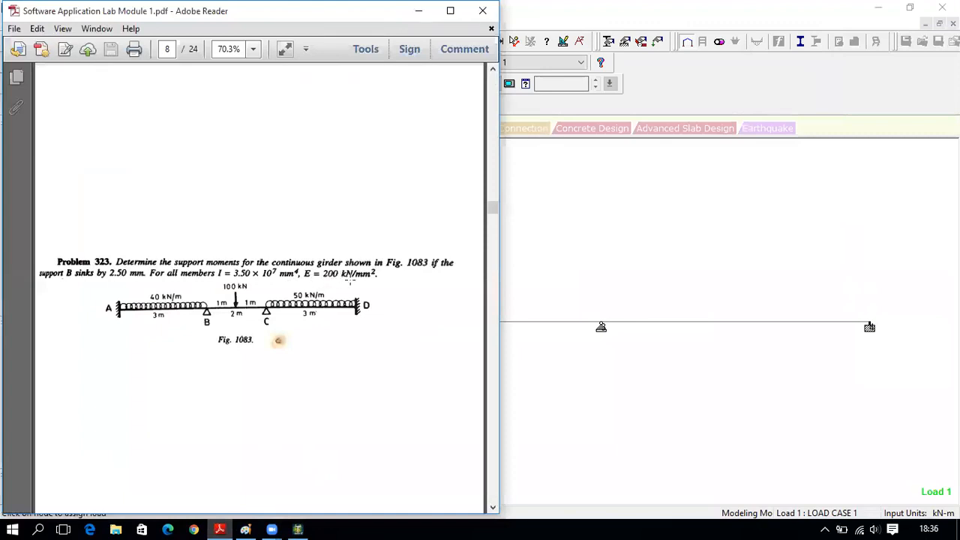
click(297, 530)
click(196, 41)
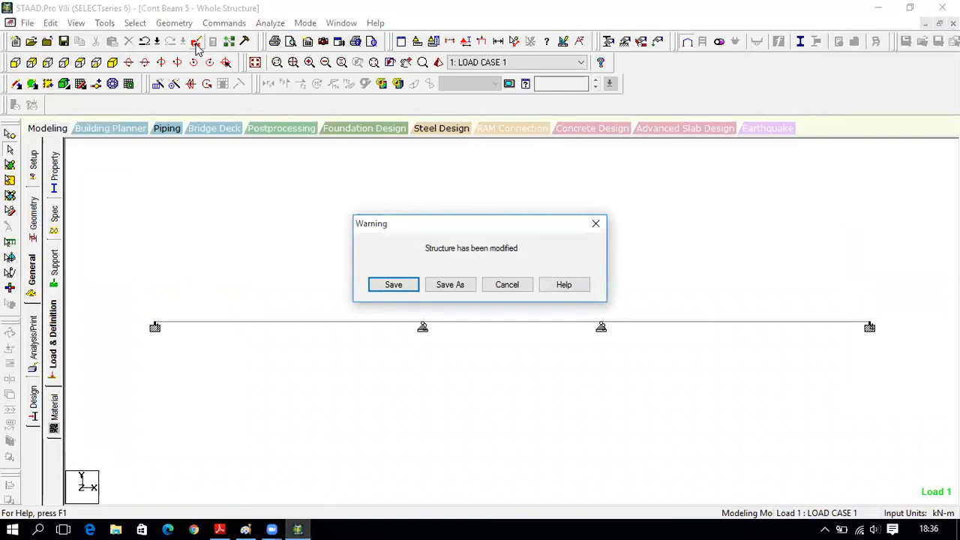
click(389, 287)
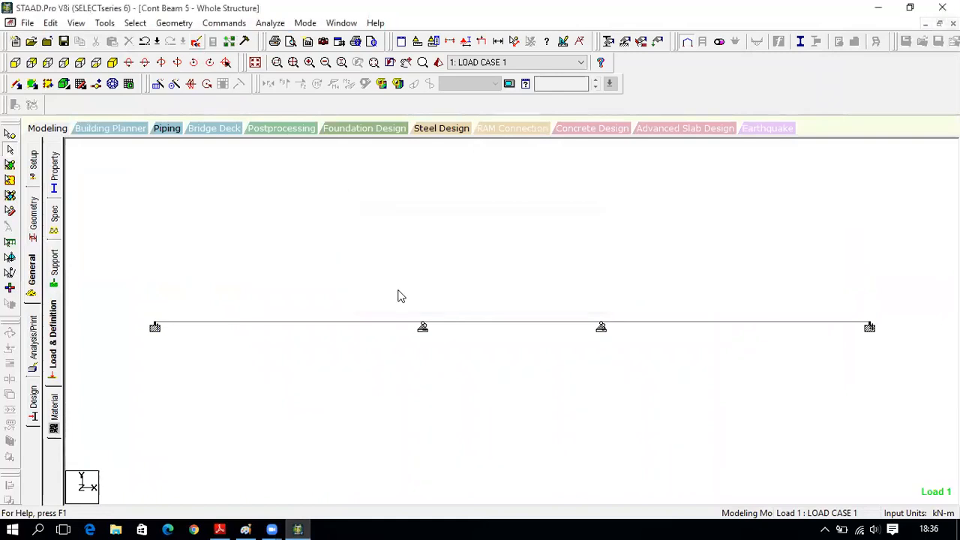
click(195, 44)
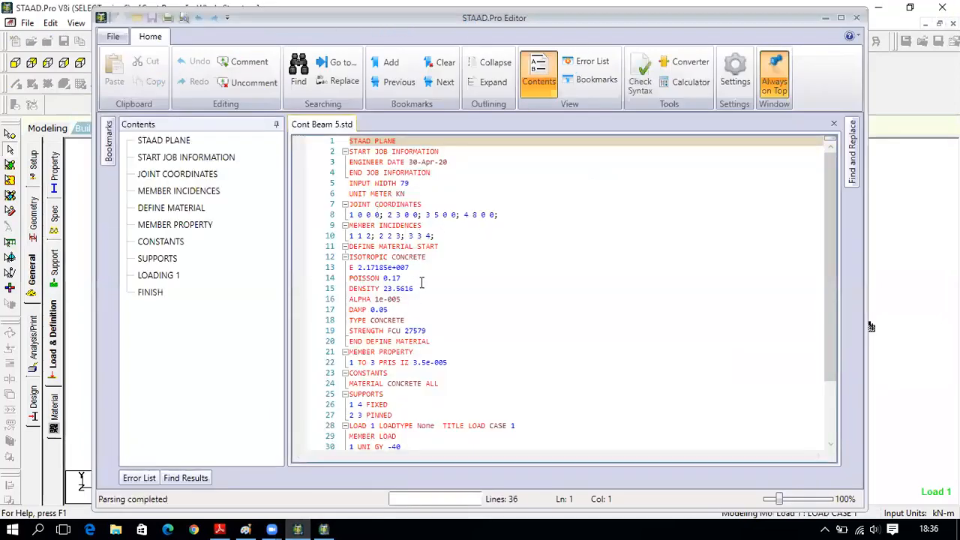
Change the elastic modulus E of the isotropic concrete to 2e+007 in the input file
click(387, 268)
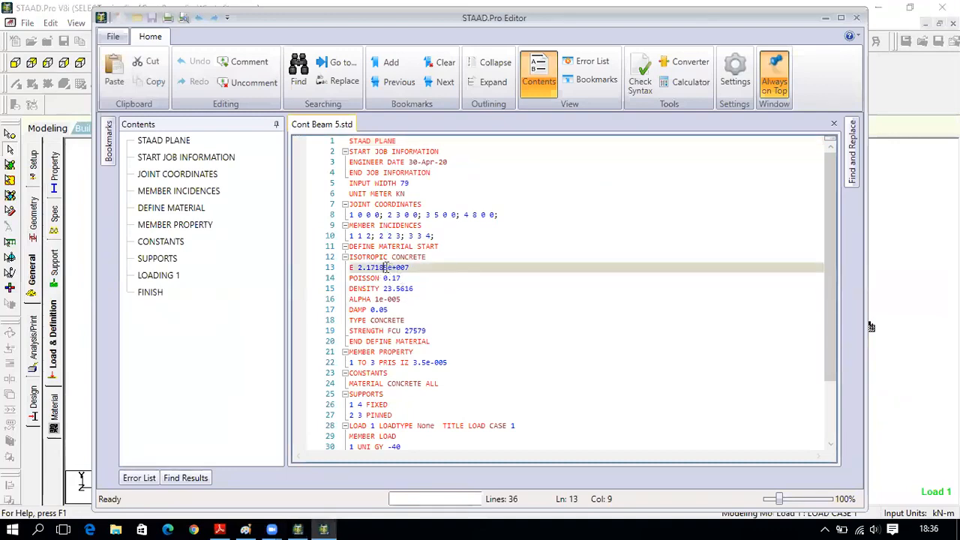
click(391, 268)
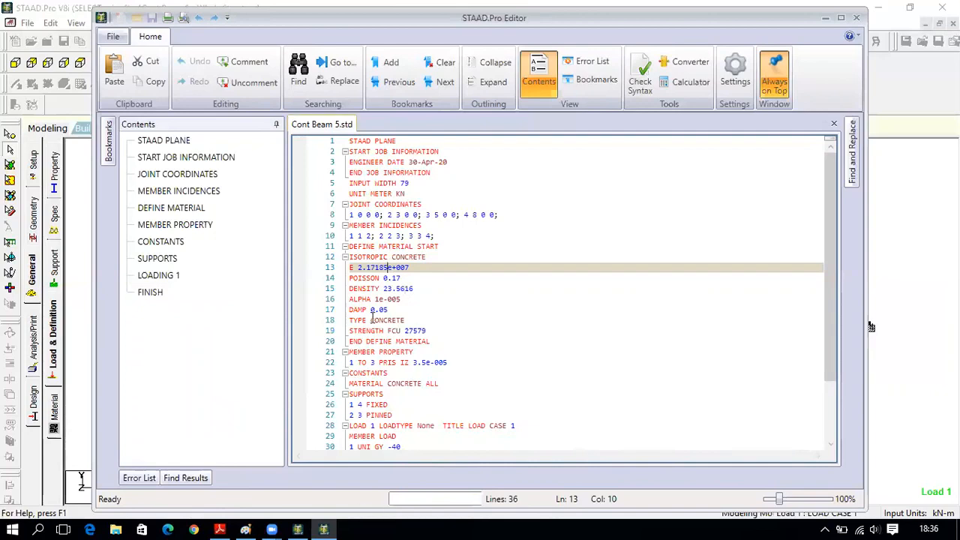
key(BackSpace)
key(BackSpace)
key(BackSpace)
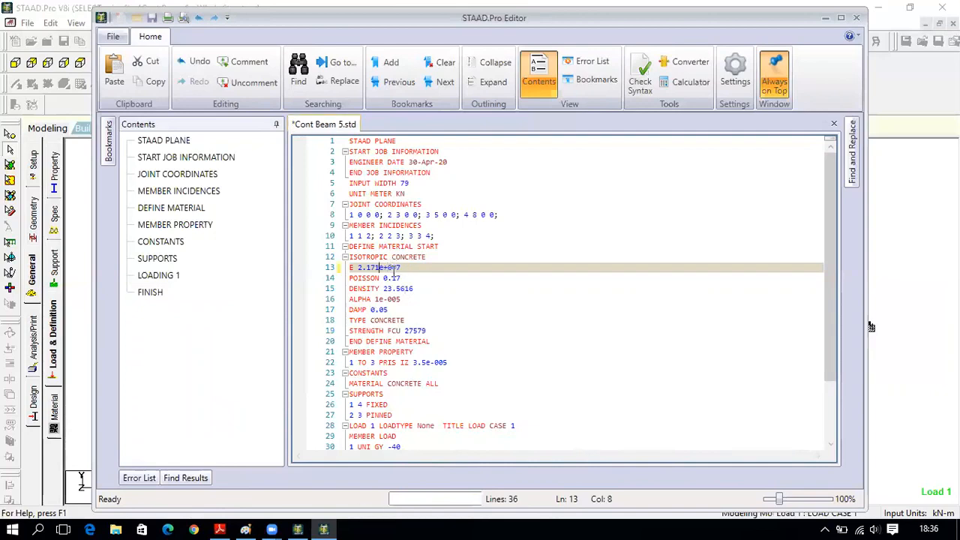
key(BackSpace)
key(BackSpace)
key(BackSpace)
click(393, 268)
Bring up the problem PDF, minimize the editor, and write the on-screen text note "E= 200kN/mm^2= 200" beside it
click(224, 526)
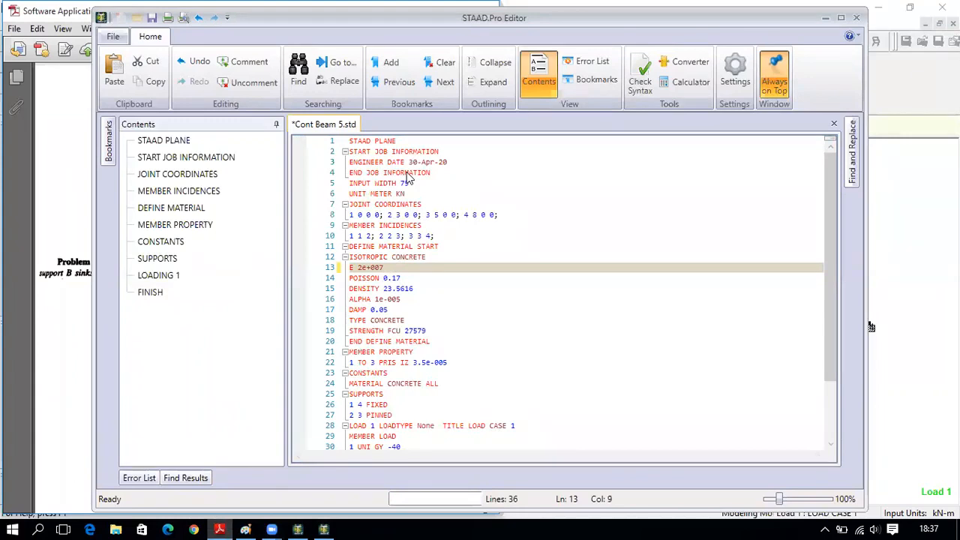
click(827, 18)
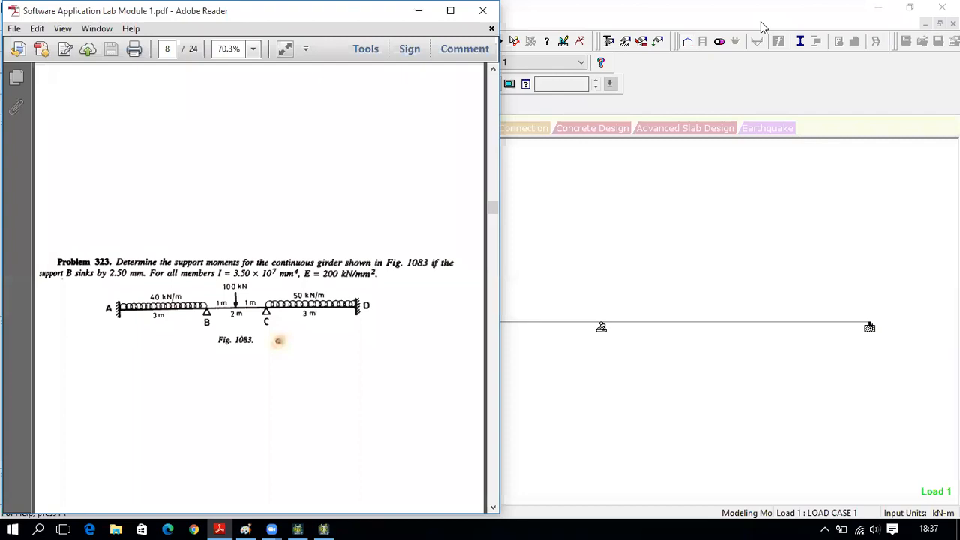
click(611, 208)
text(E= )
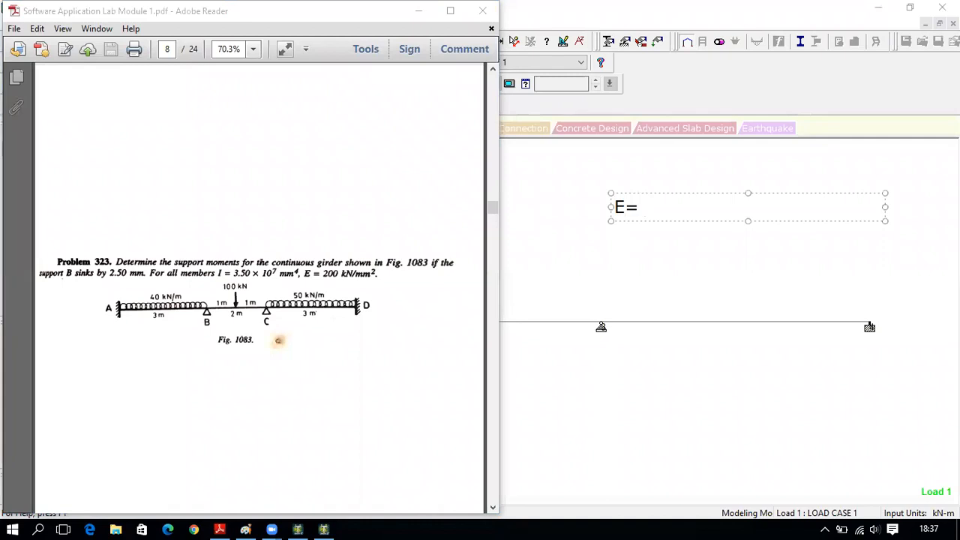
text(200kN/mm)
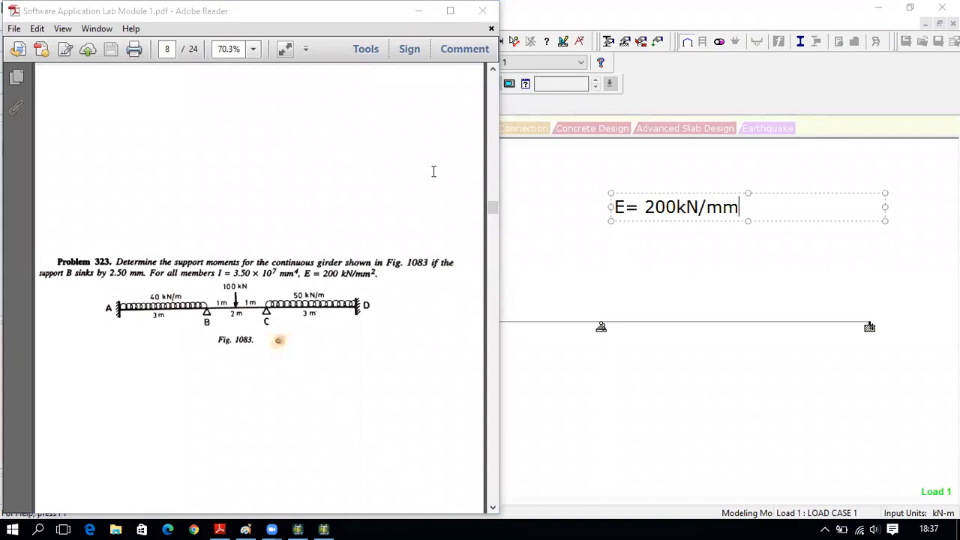
text(^2=)
text(200)
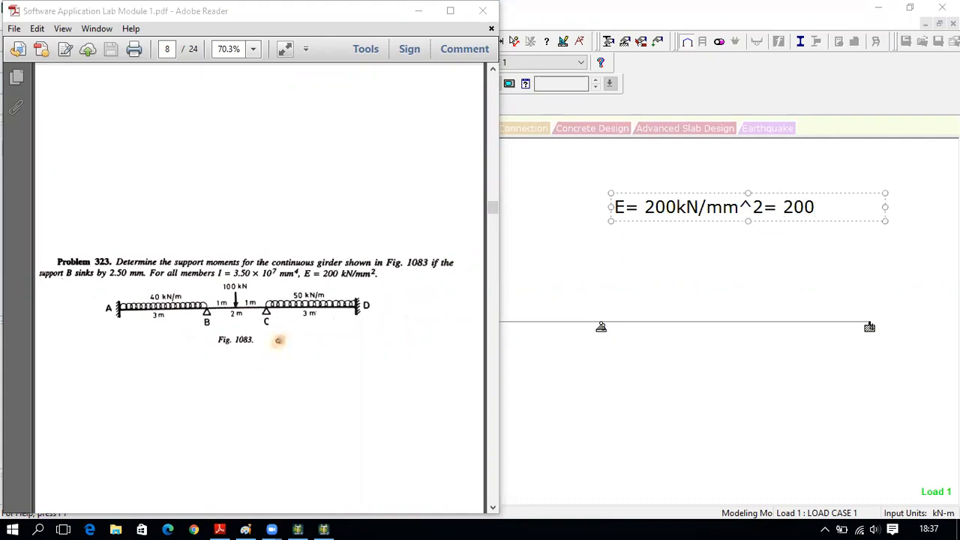
Extend the note with "kN/(10^-3)^2" and widen its text box so the expression fits on one line
text(kN/(106)
key(BackSpace)
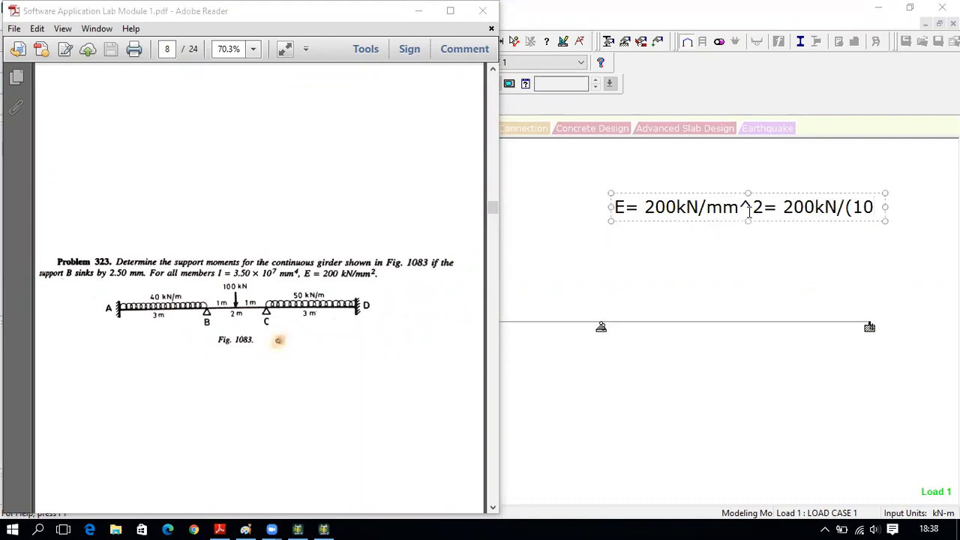
text(^-3)
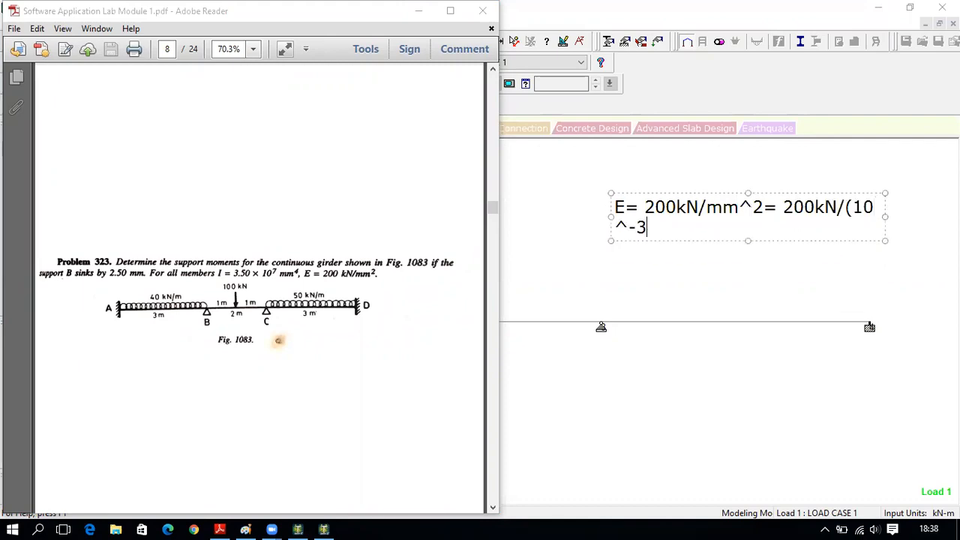
text()^2)
drag(611, 217, 540, 217)
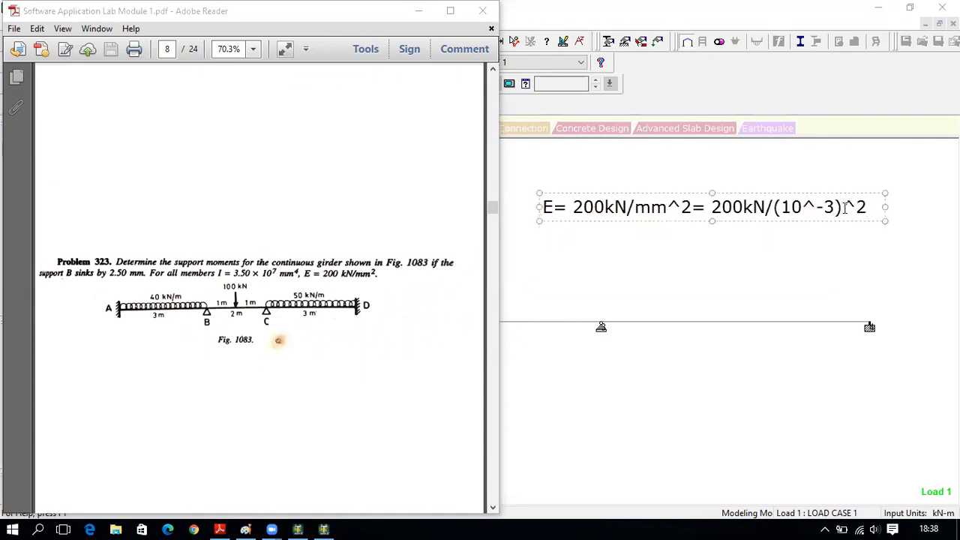
Rewrite the note's right-hand side as "200/(10^-3)^2 kN/m^2" and widen the text box to fit it
click(764, 206)
key(BackSpace)
key(BackSpace)
click(861, 209)
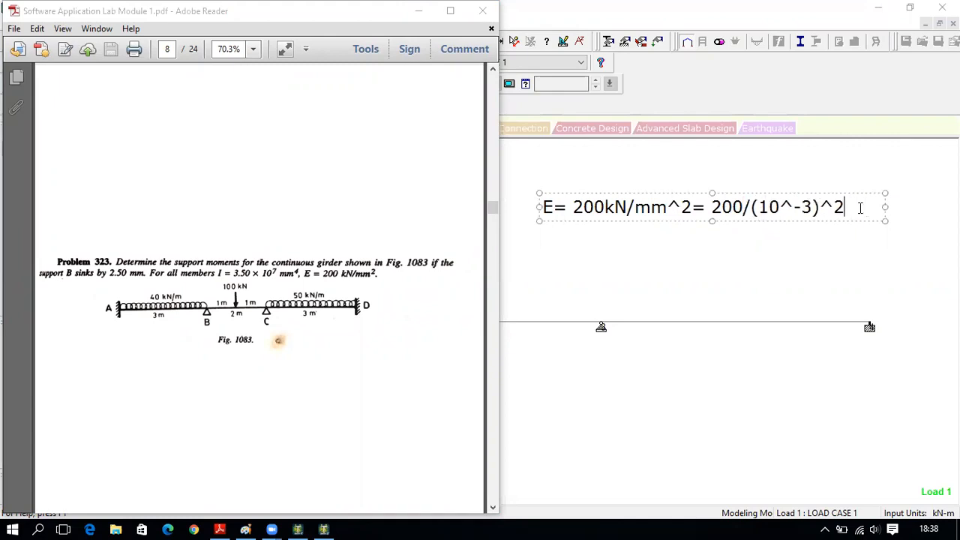
text(kN/m)
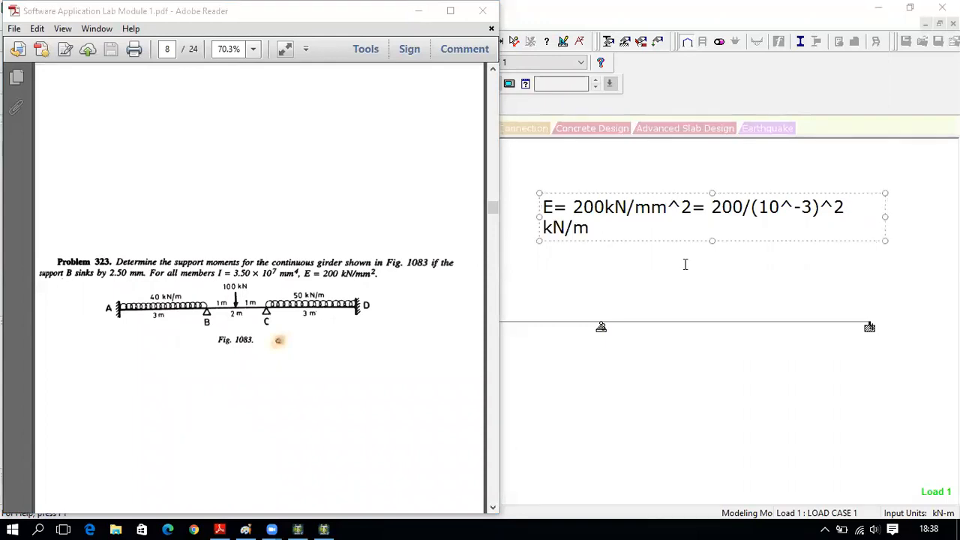
text(^2)
drag(888, 215, 939, 215)
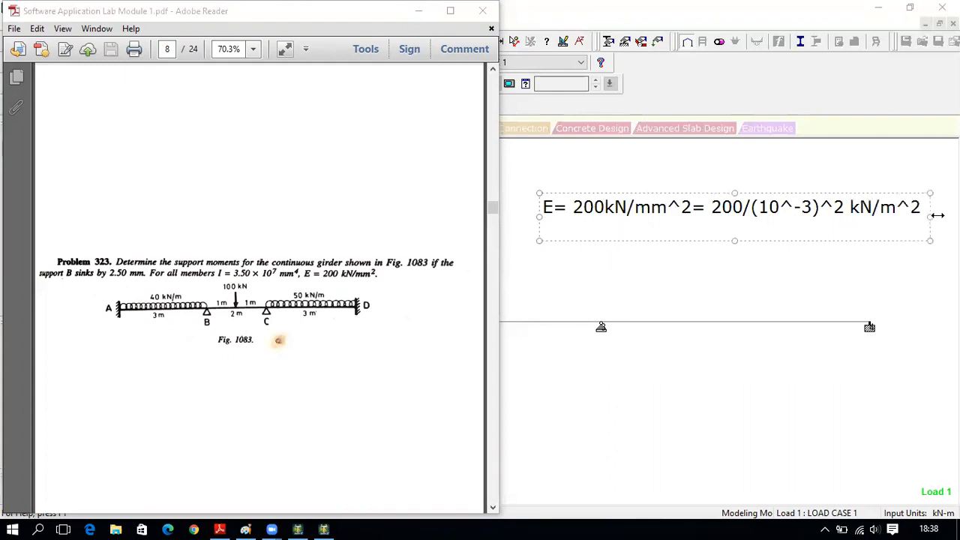
Begin a second, indented line in the note with "= 200" to continue the unit conversion of E
key(Return)
key(Tab)
key(Tab)
text(= 200)
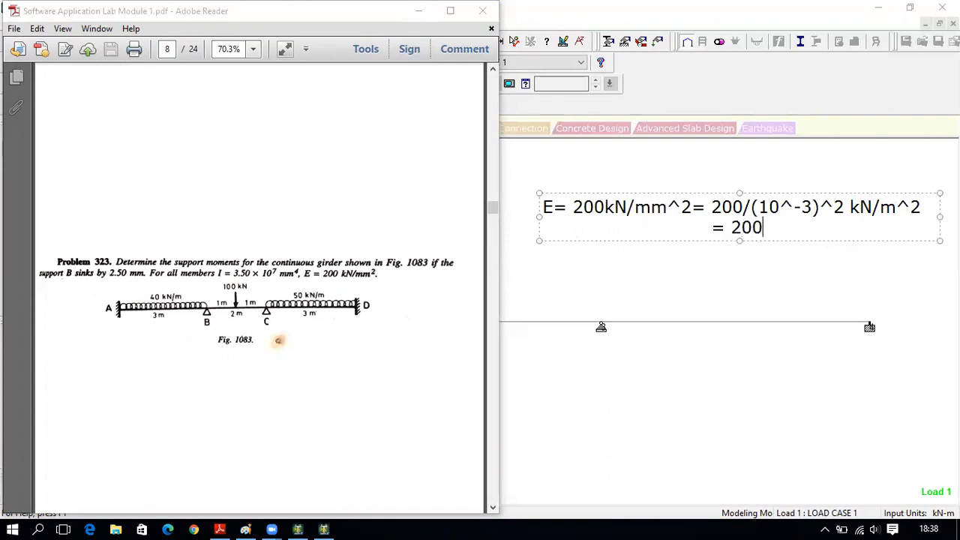